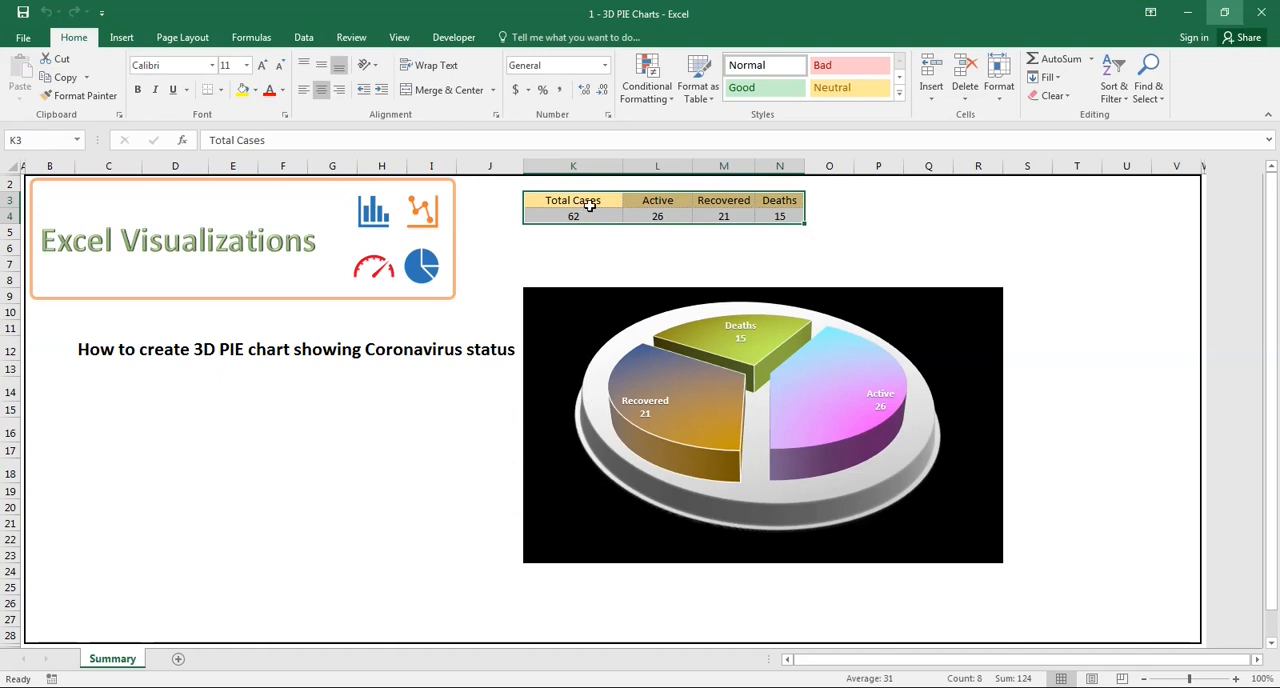
# - Recalculate the Summary sheet twice to preview how the finished 3D pie chart responds to new case values
pyautogui.press('F9')
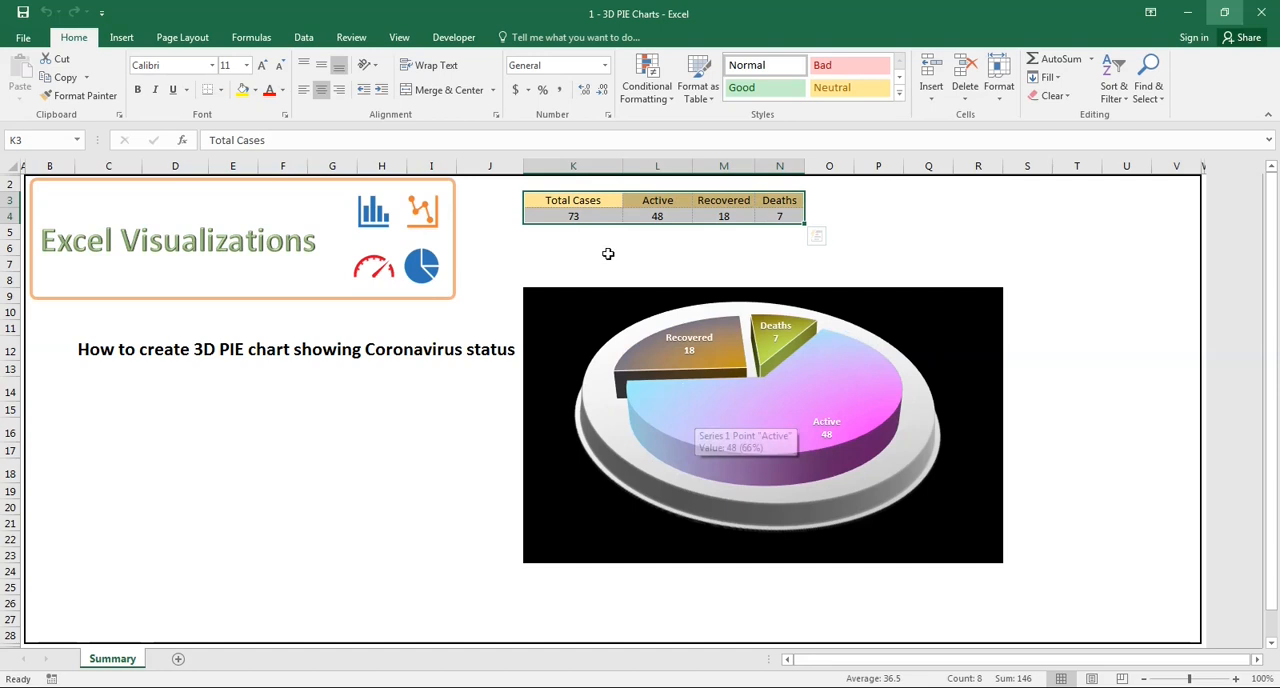
pyautogui.press('F9')
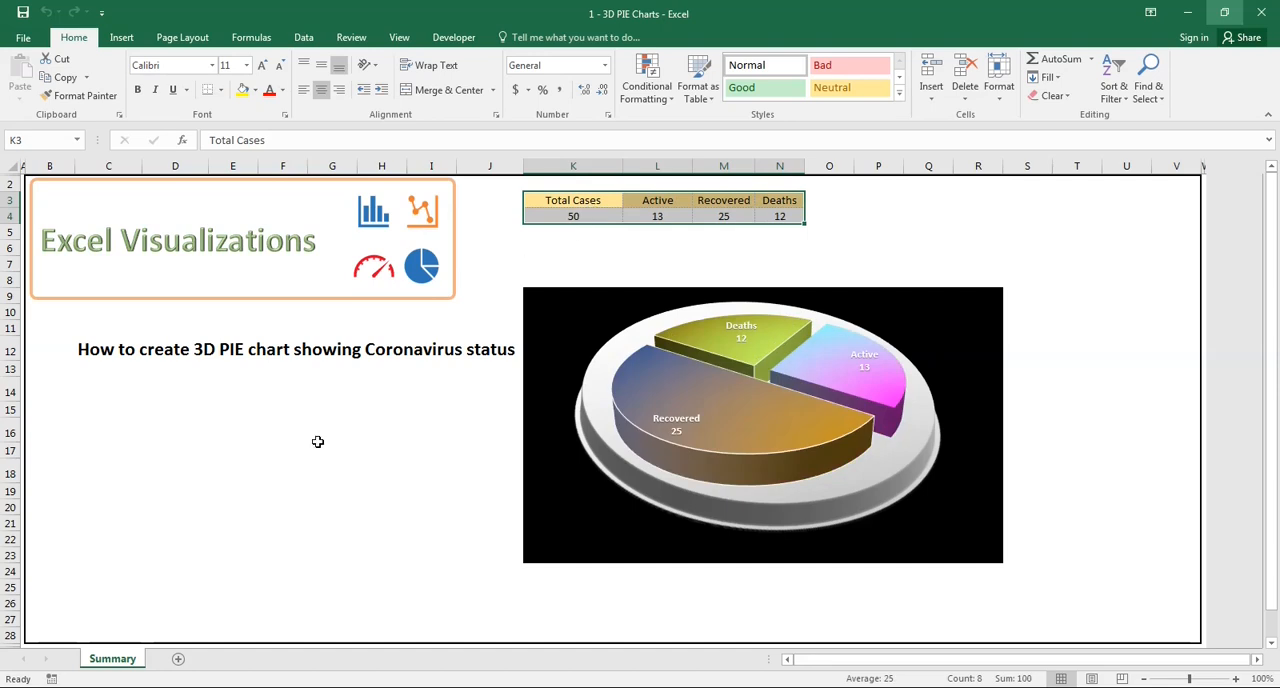
# - Add a new worksheet and copy the Total Cases, Active, Recovered and Deaths headers from the Summary sheet into it, starting at B3
pyautogui.click(177, 660)
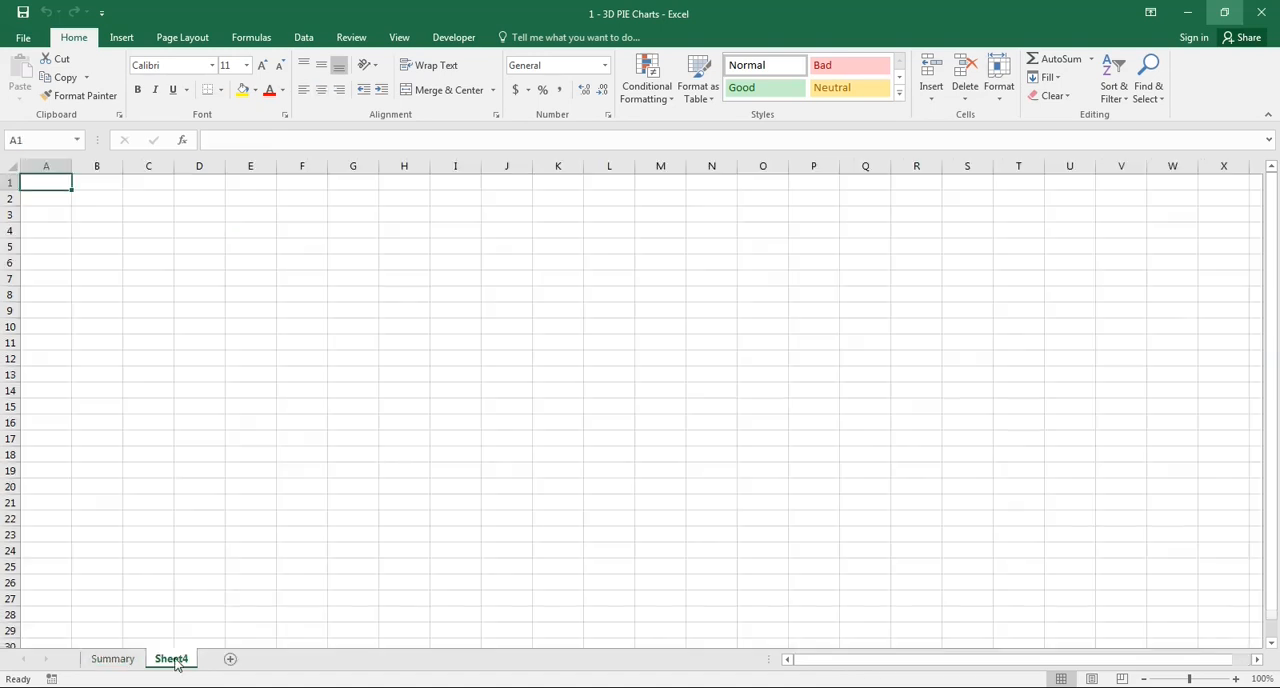
pyautogui.click(134, 664)
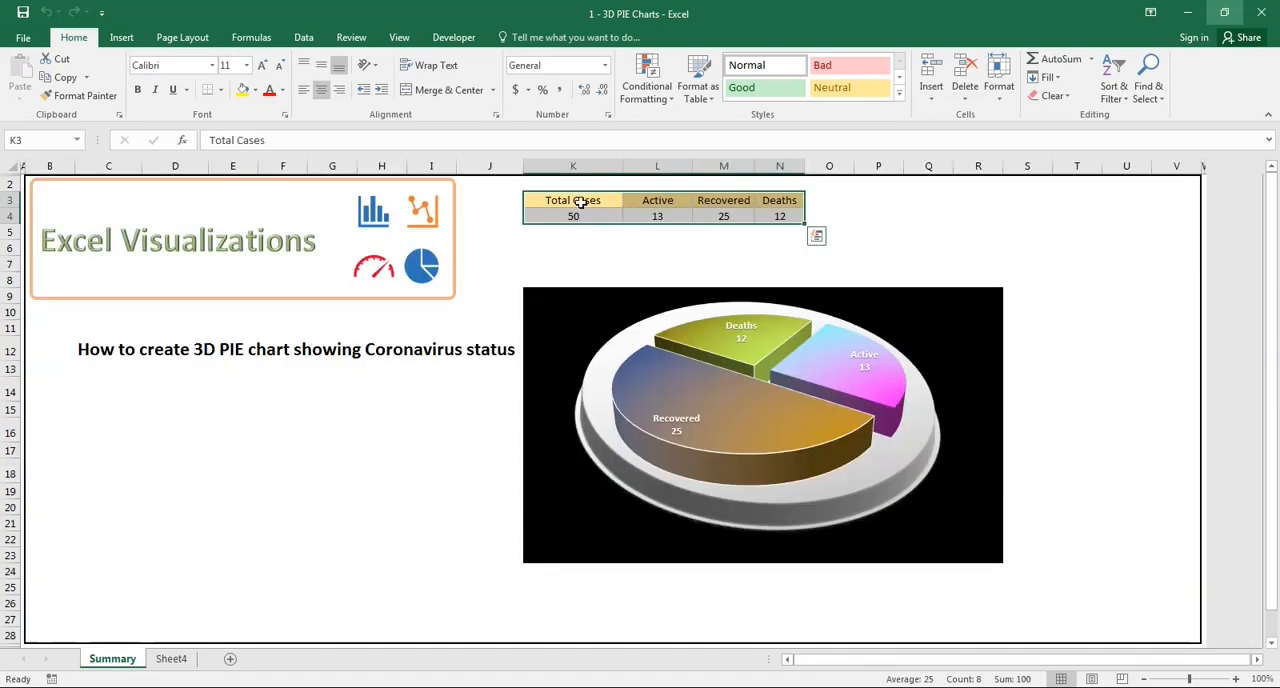
pyautogui.moveTo(583, 200); pyautogui.dragTo(779, 200)
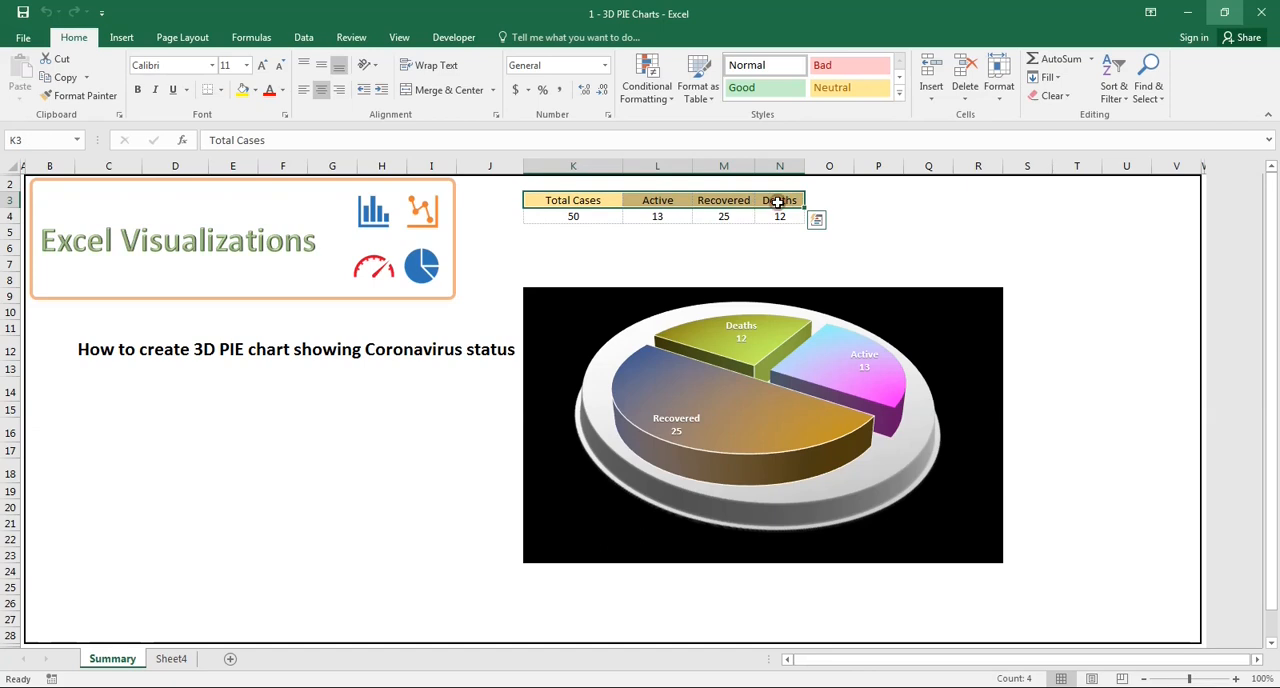
pyautogui.hotkey('ctrl', 'c')
pyautogui.click(168, 658)
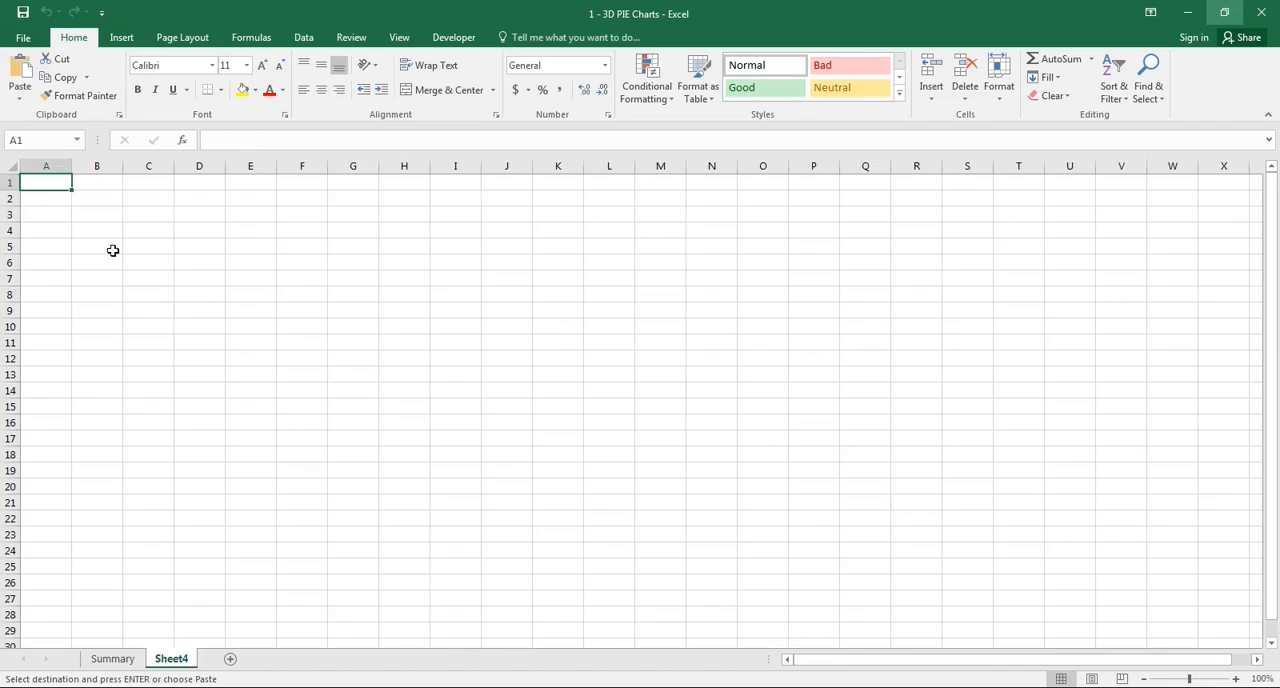
pyautogui.click(100, 216)
pyautogui.hotkey('ctrl', 'v')
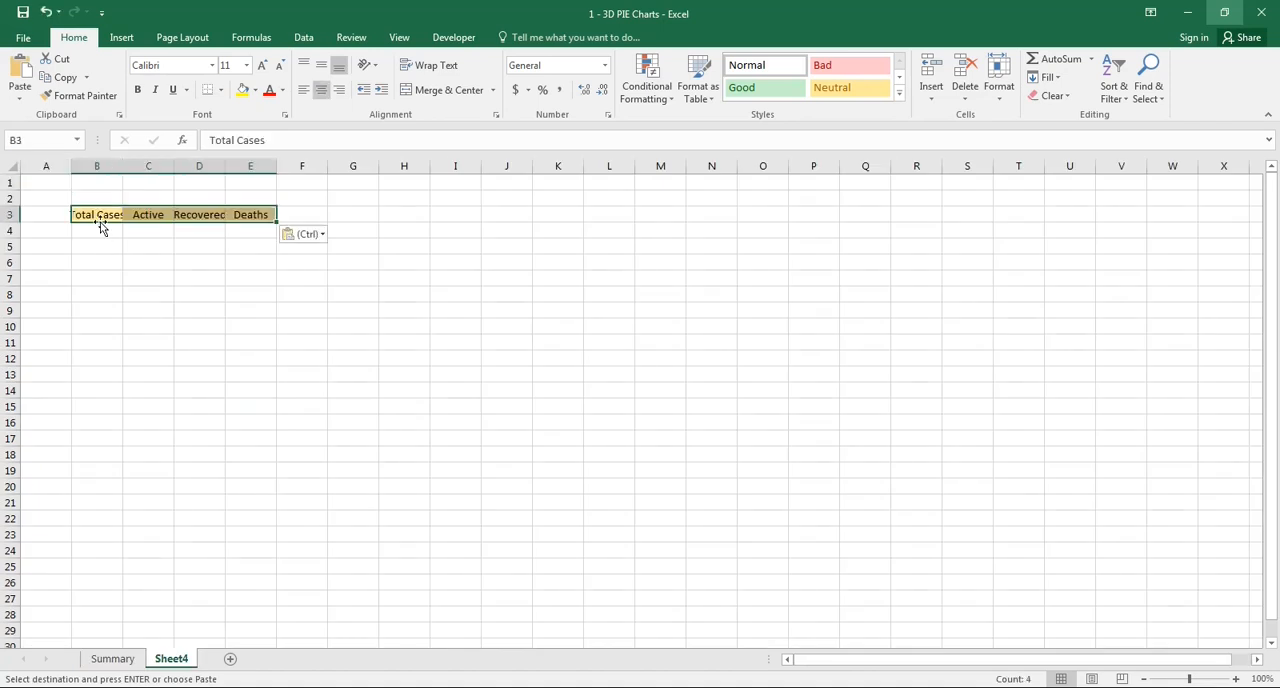
# - Return to the Summary sheet and recalculate it to review the sample case values and chart
pyautogui.click(128, 659)
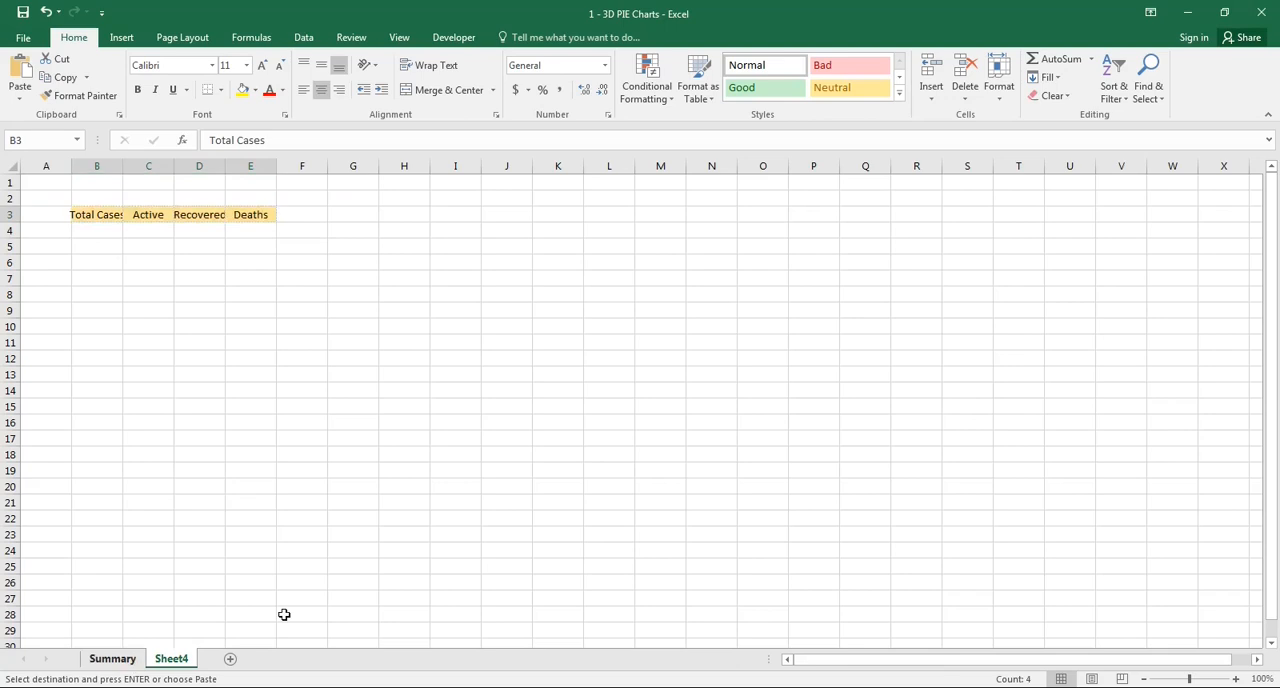
pyautogui.press('Escape')
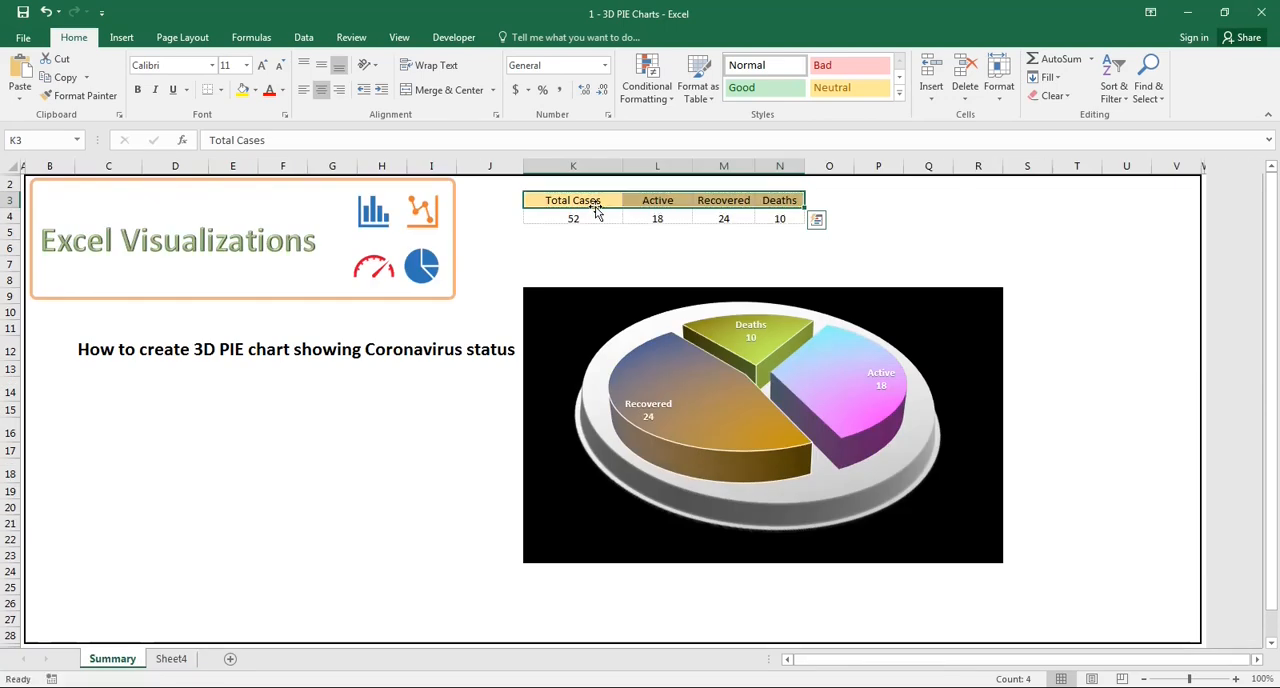
pyautogui.press('F9')
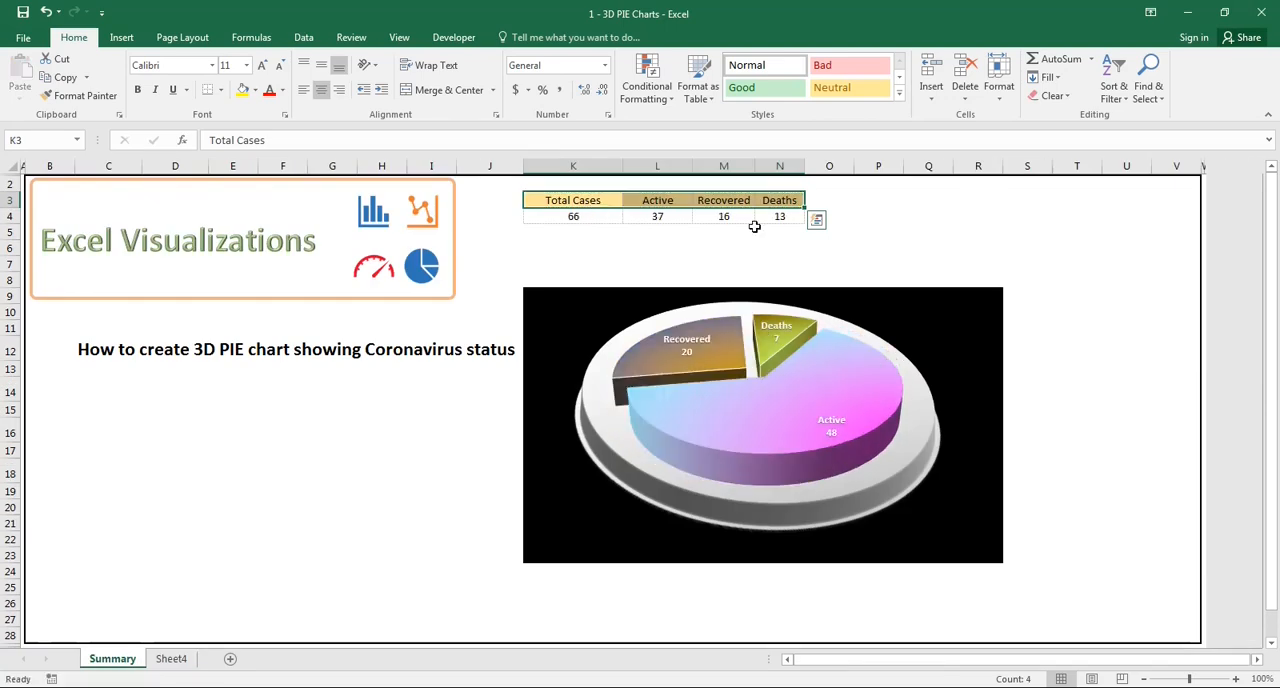
# - On Sheet4, widen column B and autofit columns C to E so the table headers fit
pyautogui.click(171, 659)
pyautogui.click(109, 238)
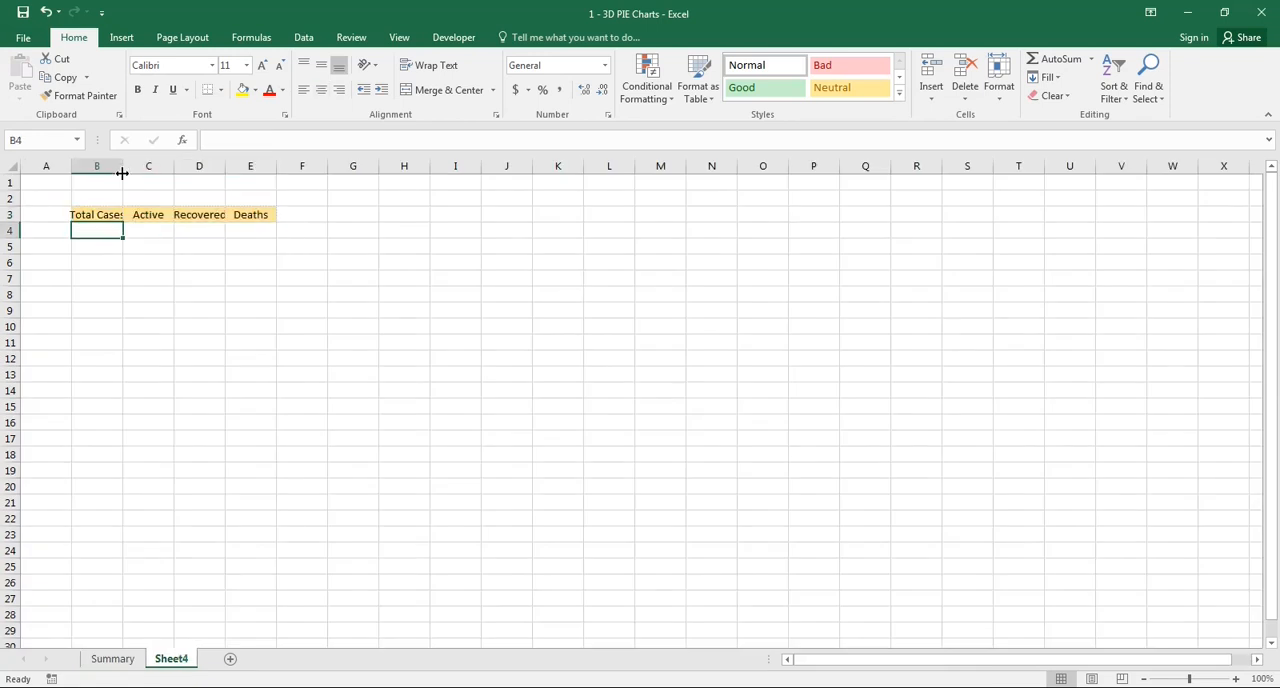
pyautogui.moveTo(122, 166); pyautogui.dragTo(132, 166)
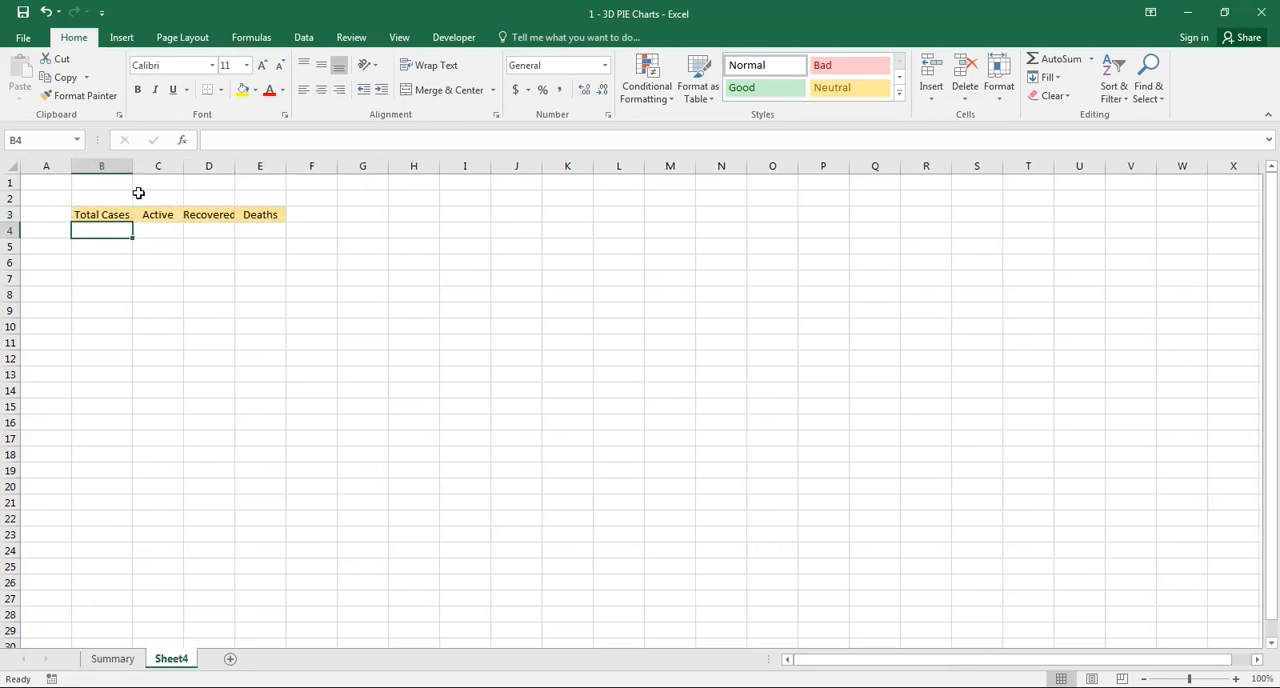
pyautogui.doubleClick(183, 166)
pyautogui.doubleClick(222, 167)
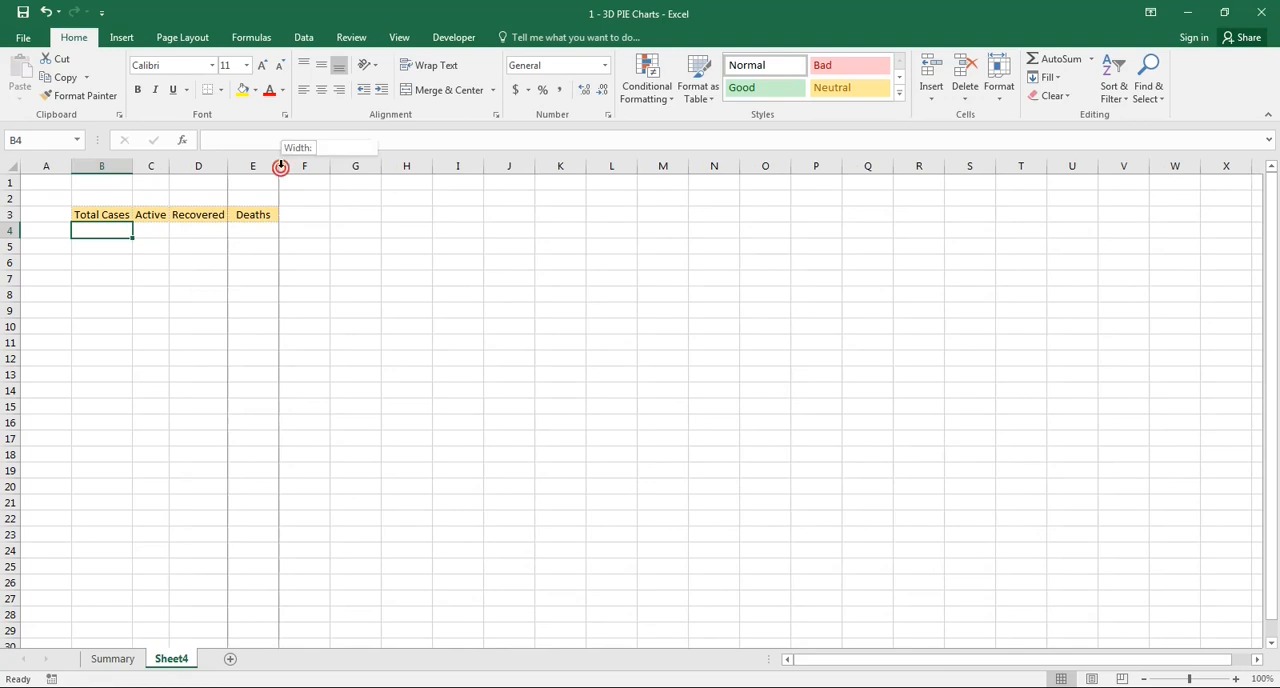
pyautogui.doubleClick(277, 167)
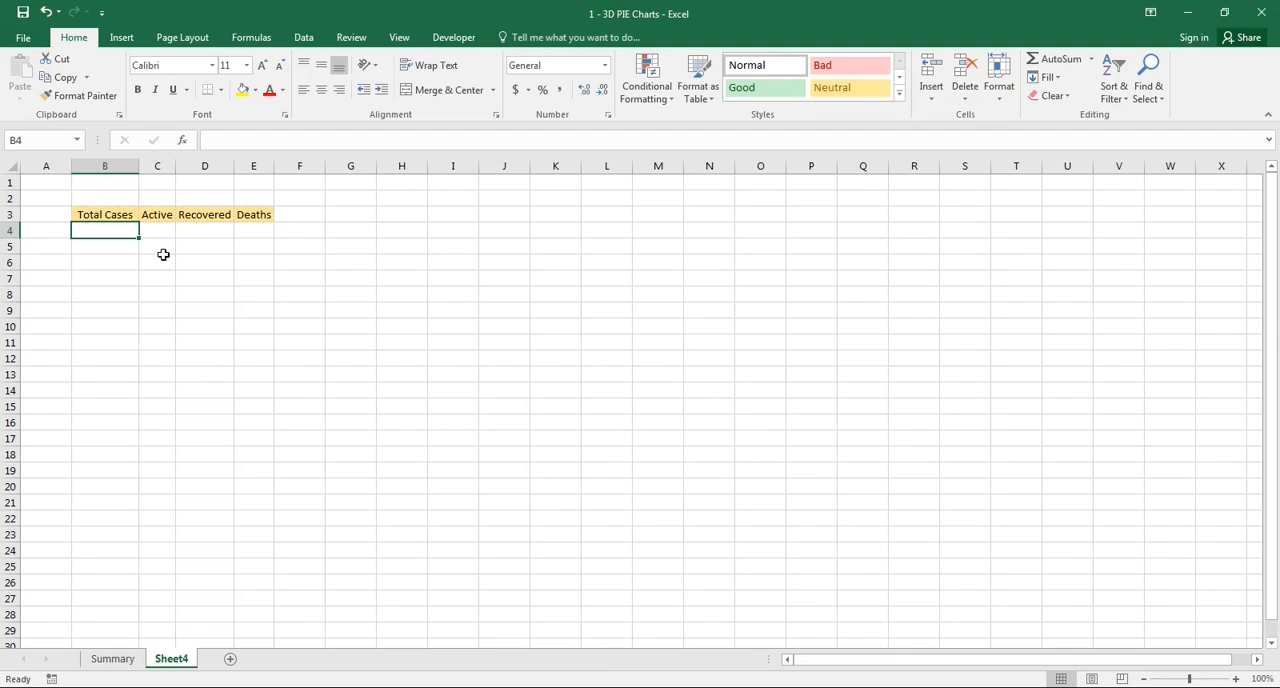
# - Enter =RANDBETWEEN(50,75) in B4 under Total Cases
pyautogui.write('=rand')
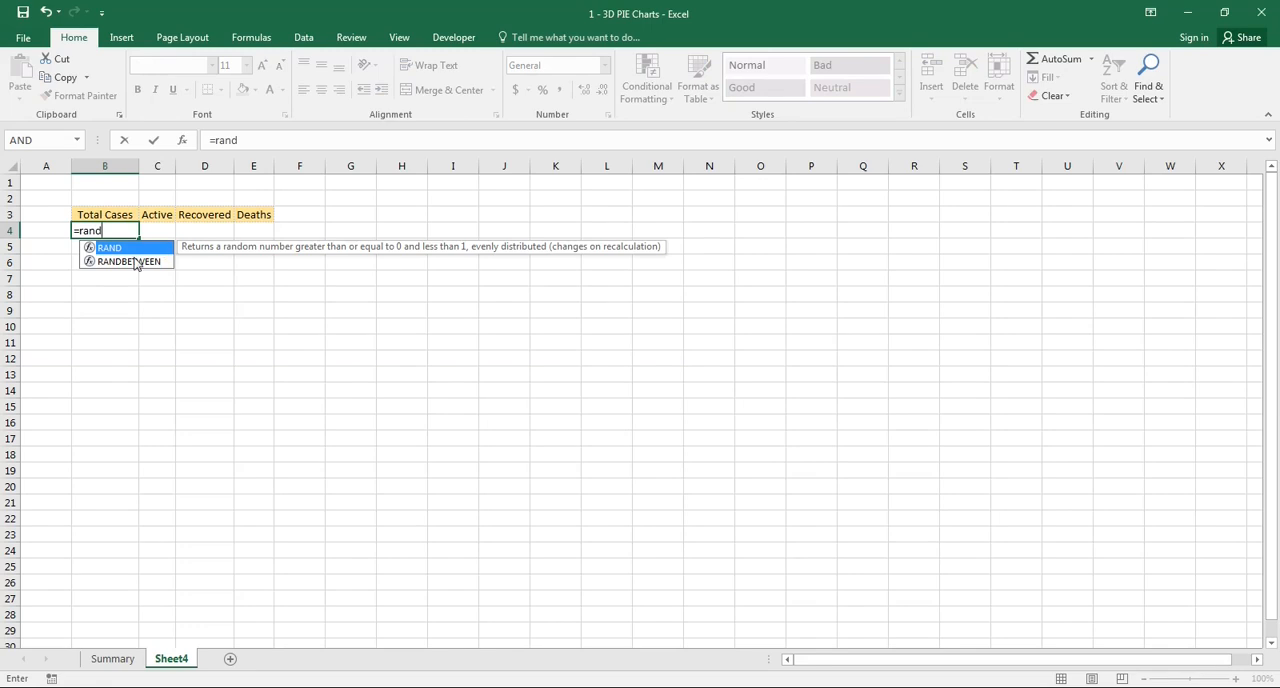
pyautogui.click(134, 262)
pyautogui.doubleClick(133, 260)
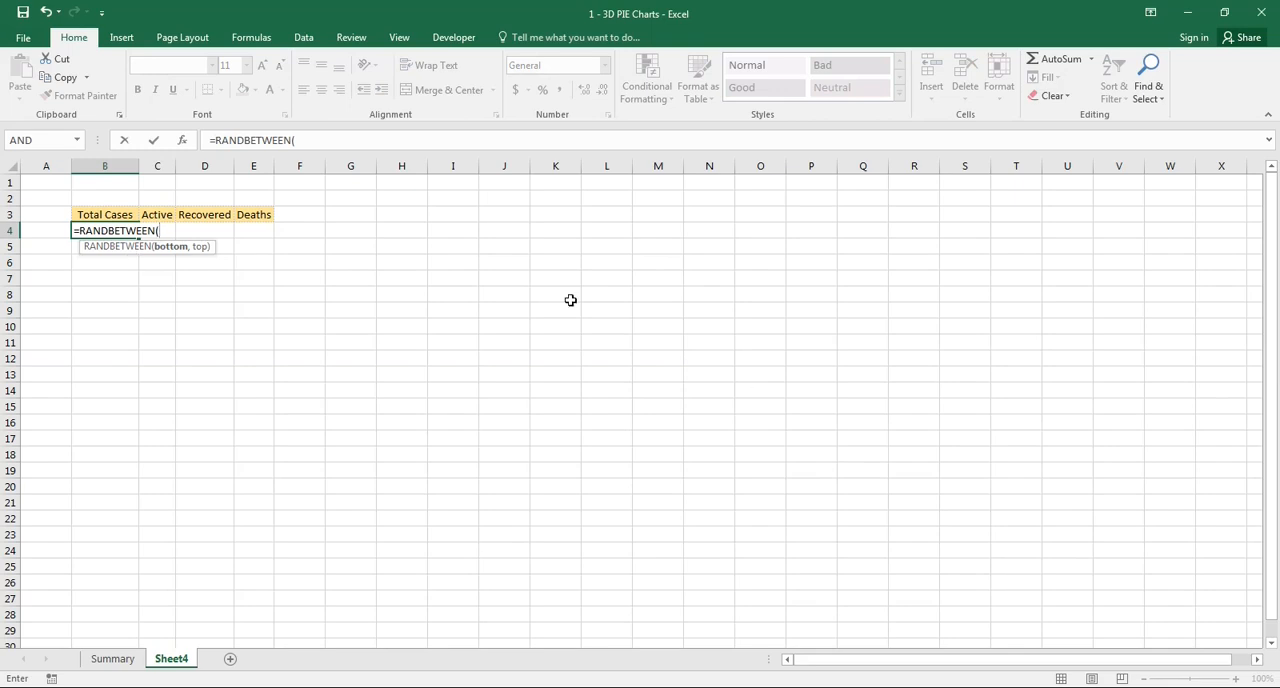
pyautogui.click(313, 133)
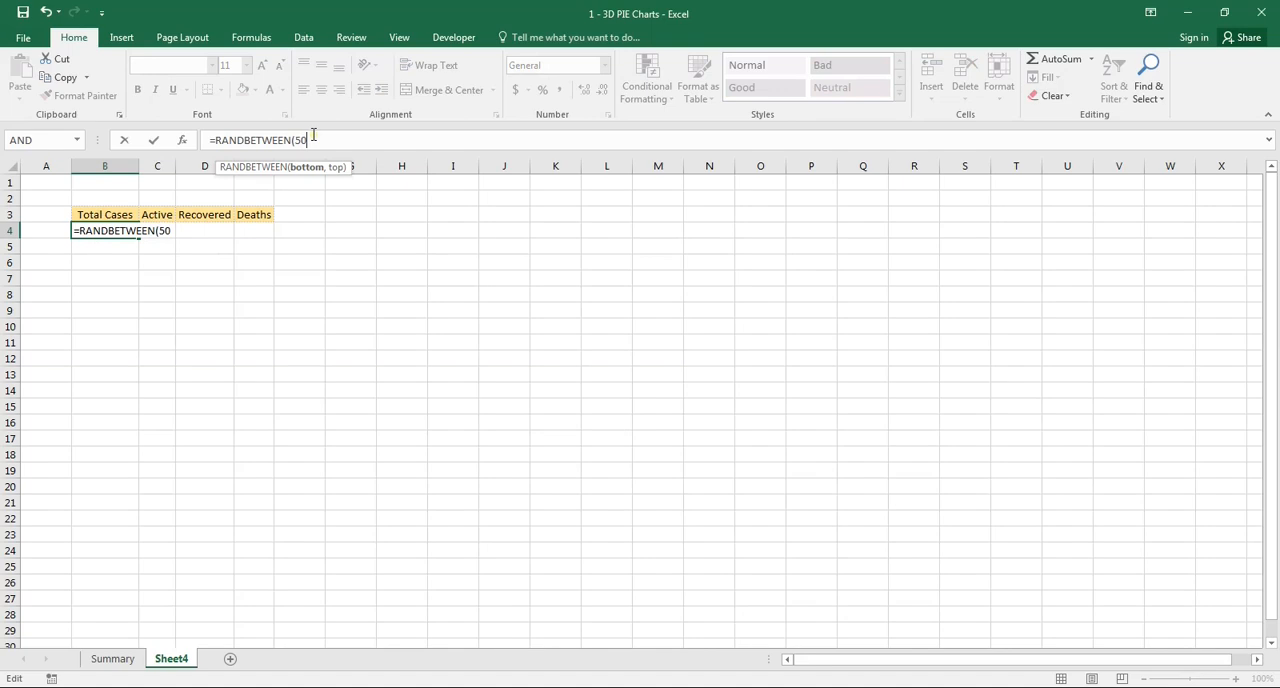
pyautogui.write(',75')
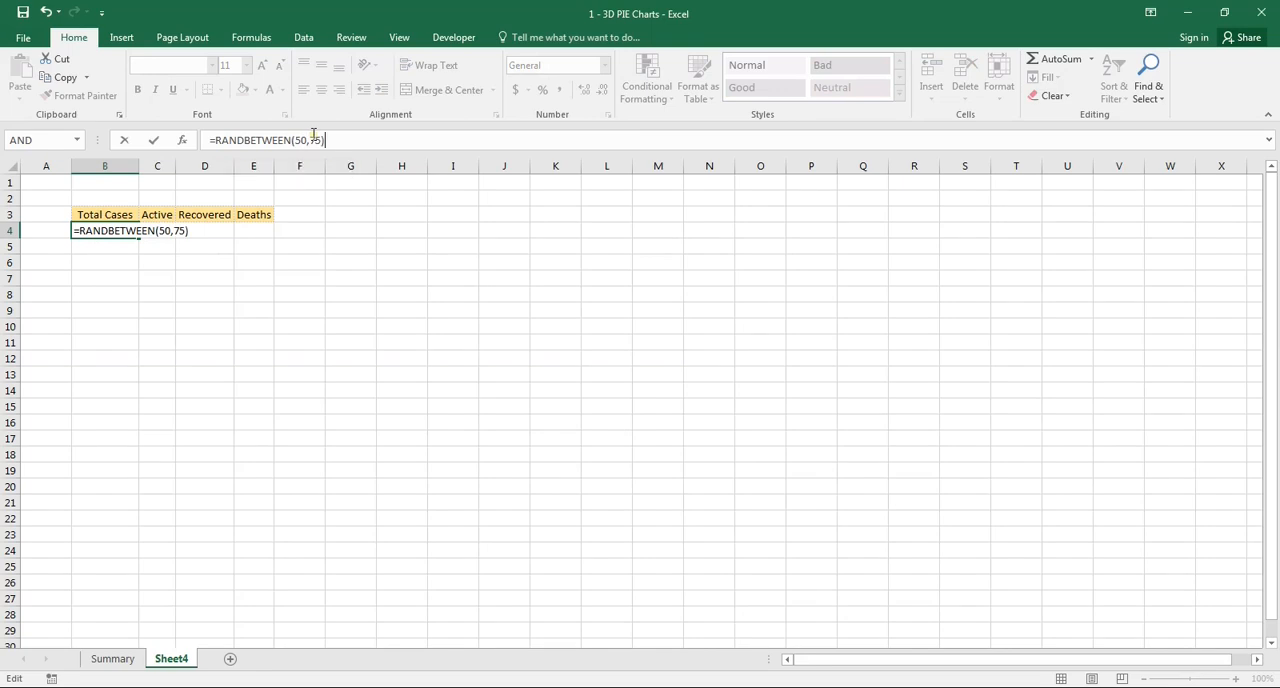
pyautogui.press('Return')
pyautogui.press('Up')
pyautogui.press('Right')
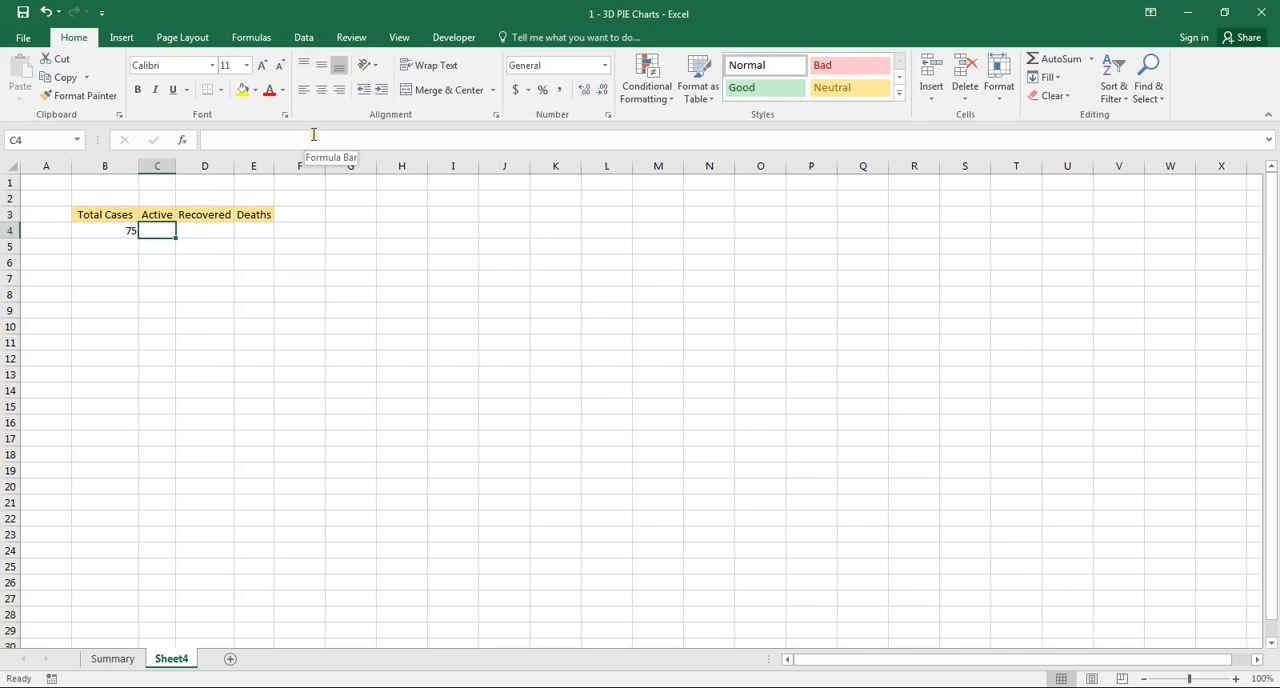
# - Copy the Total Cases formula from B4 into D4 and E4 under Recovered and Deaths
pyautogui.press('Right')
pyautogui.press('Left')
pyautogui.press('Left')
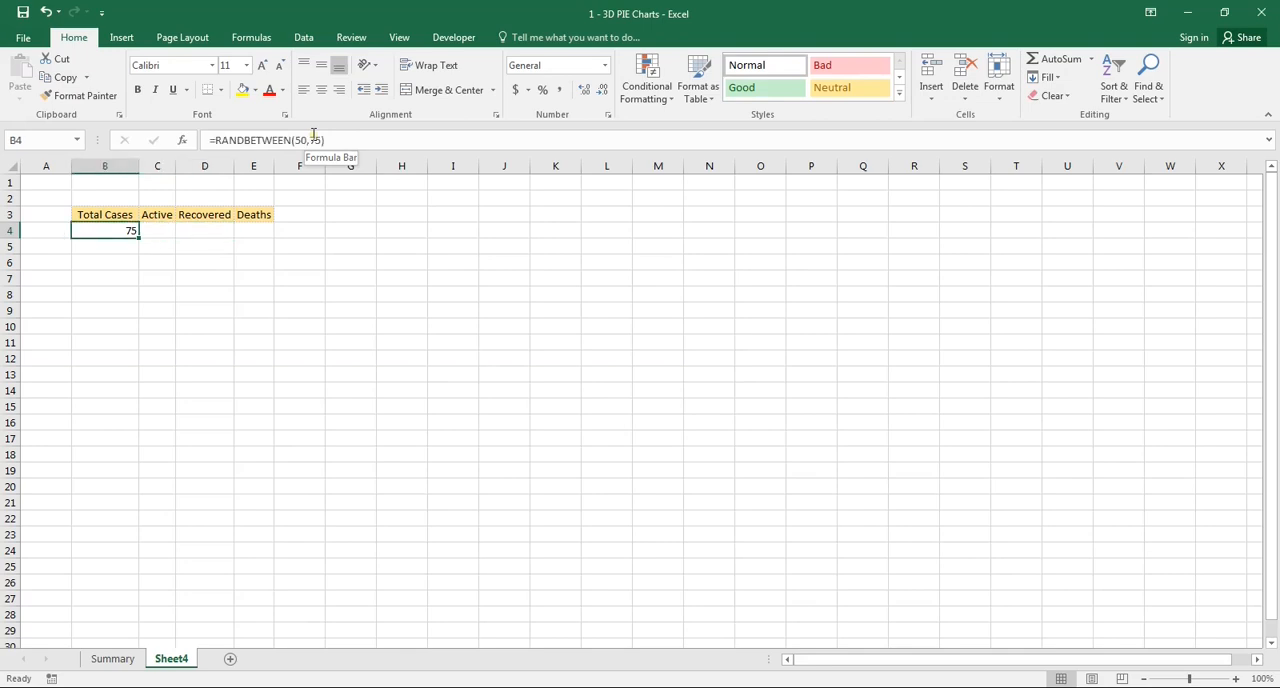
pyautogui.hotkey('ctrl', 'c')
pyautogui.press('Right')
pyautogui.press('Right')
pyautogui.hotkey('ctrl', 'v')
pyautogui.press('Right')
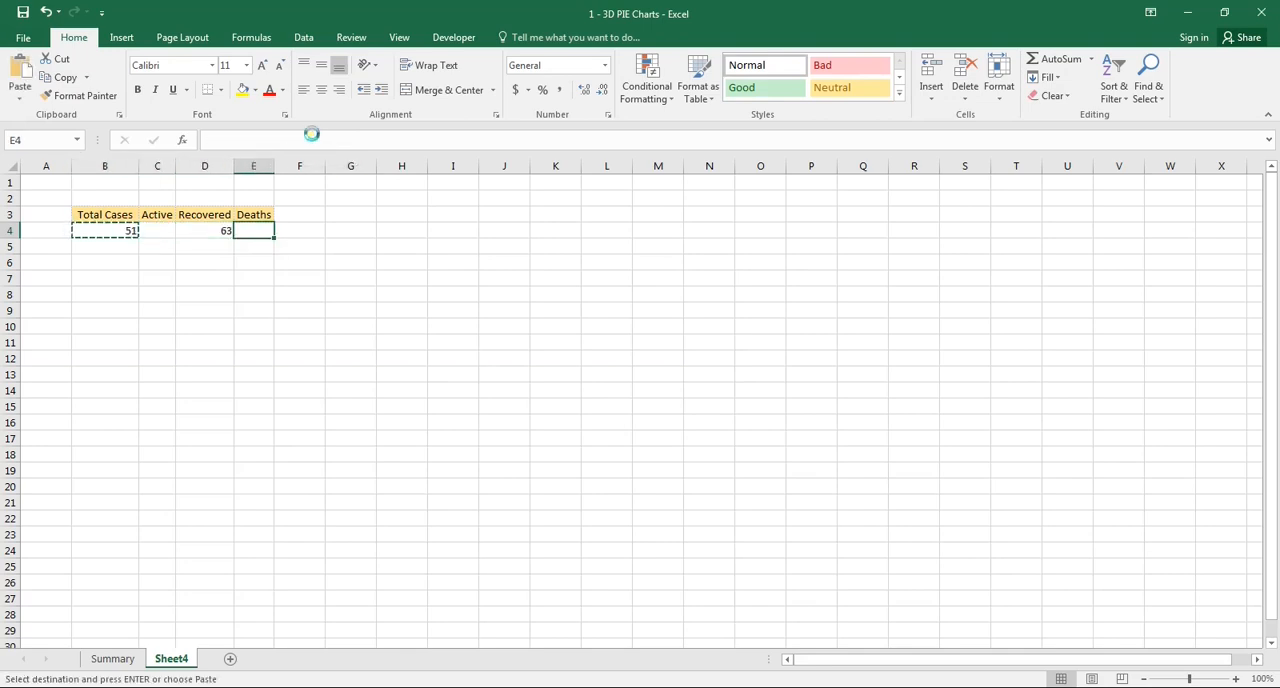
pyautogui.hotkey('ctrl', 'v')
pyautogui.press('Left')
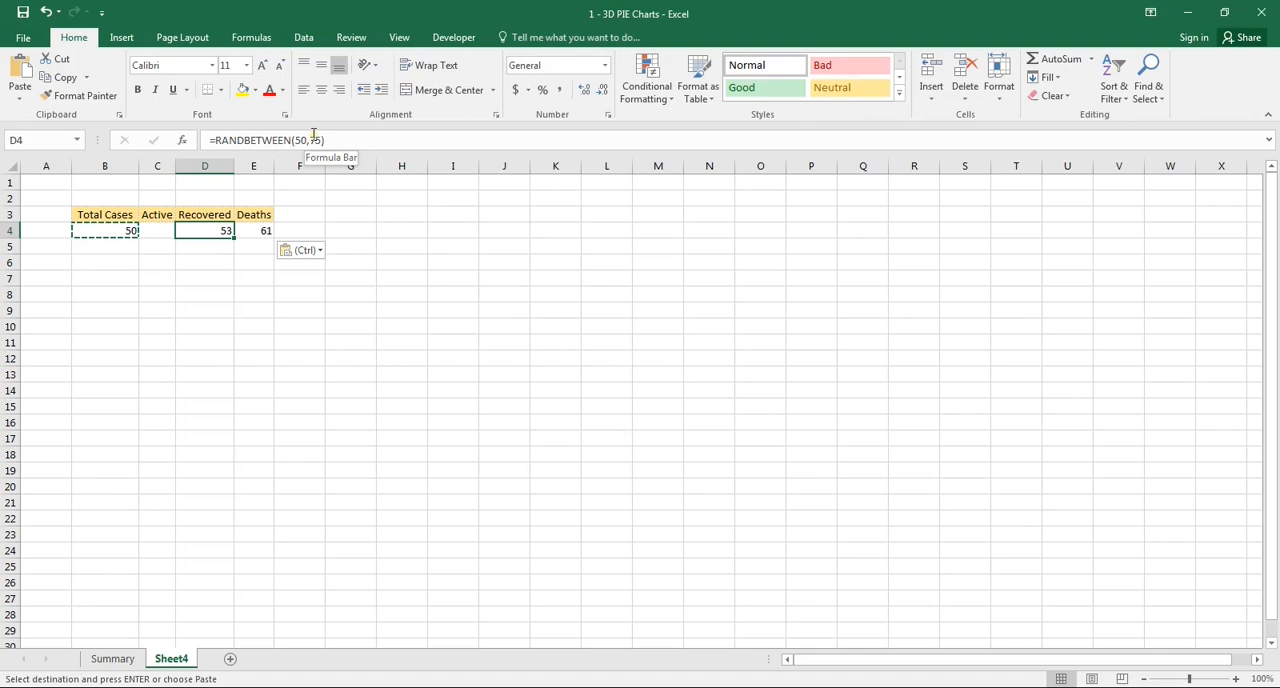
# - Edit the RANDBETWEEN formula in D4 under Recovered, setting the lower bound to 12 and reducing the upper bound
pyautogui.click(294, 140)
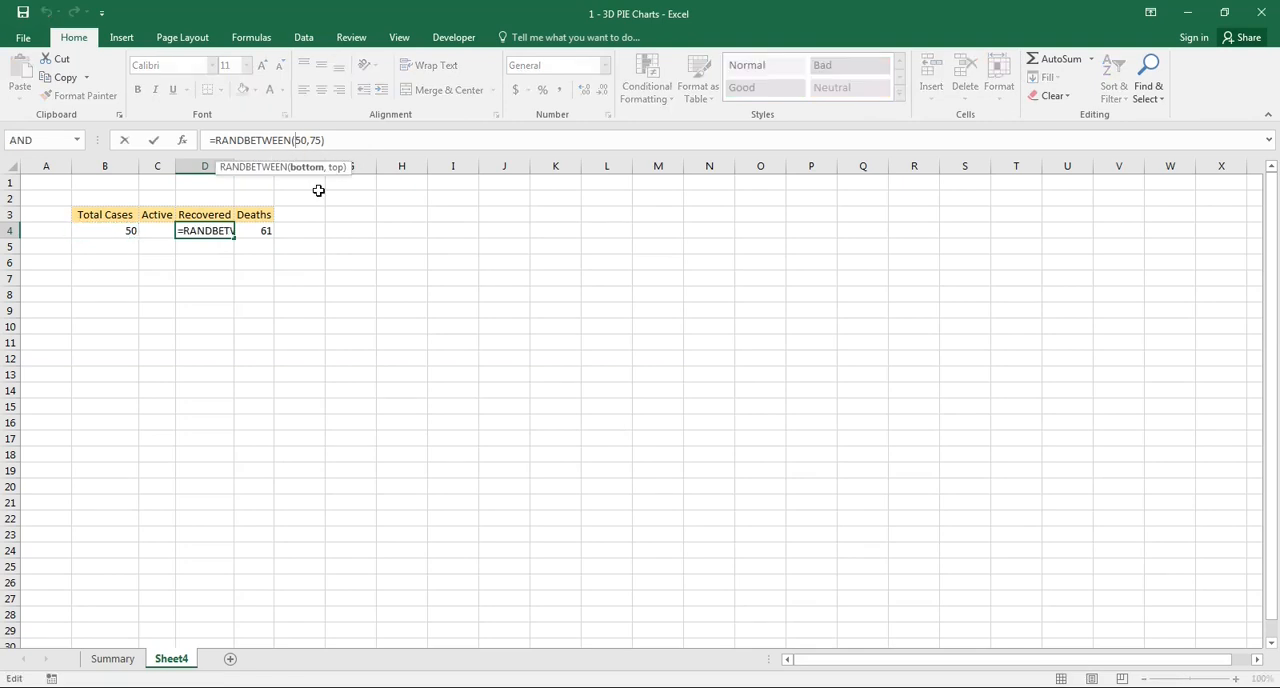
pyautogui.hotkey('shift', 'Right')
pyautogui.hotkey('shift', 'Right')
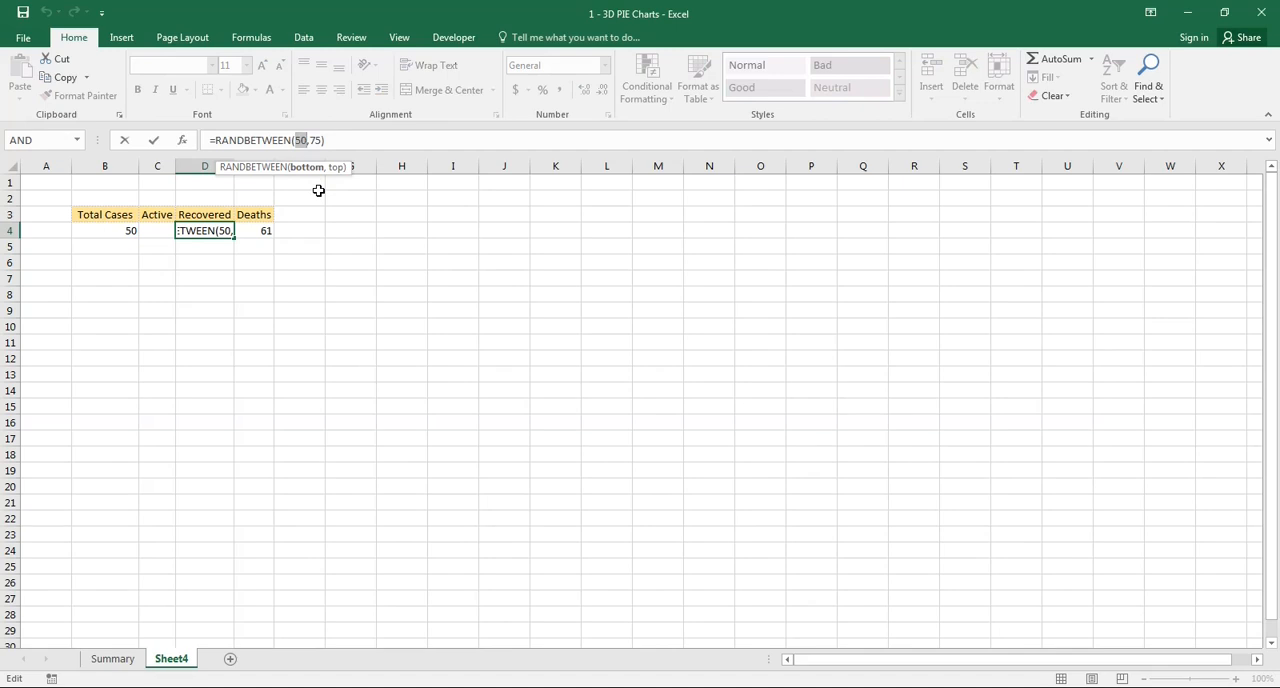
pyautogui.write('12')
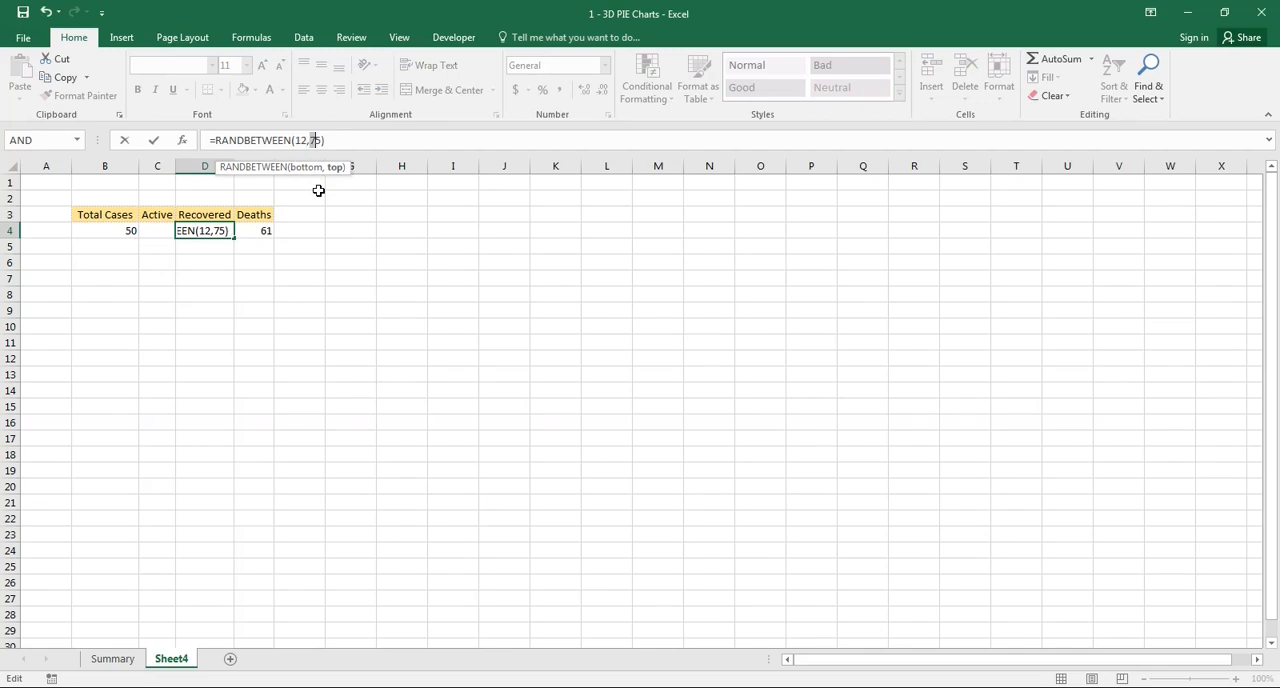
pyautogui.press('Tab')
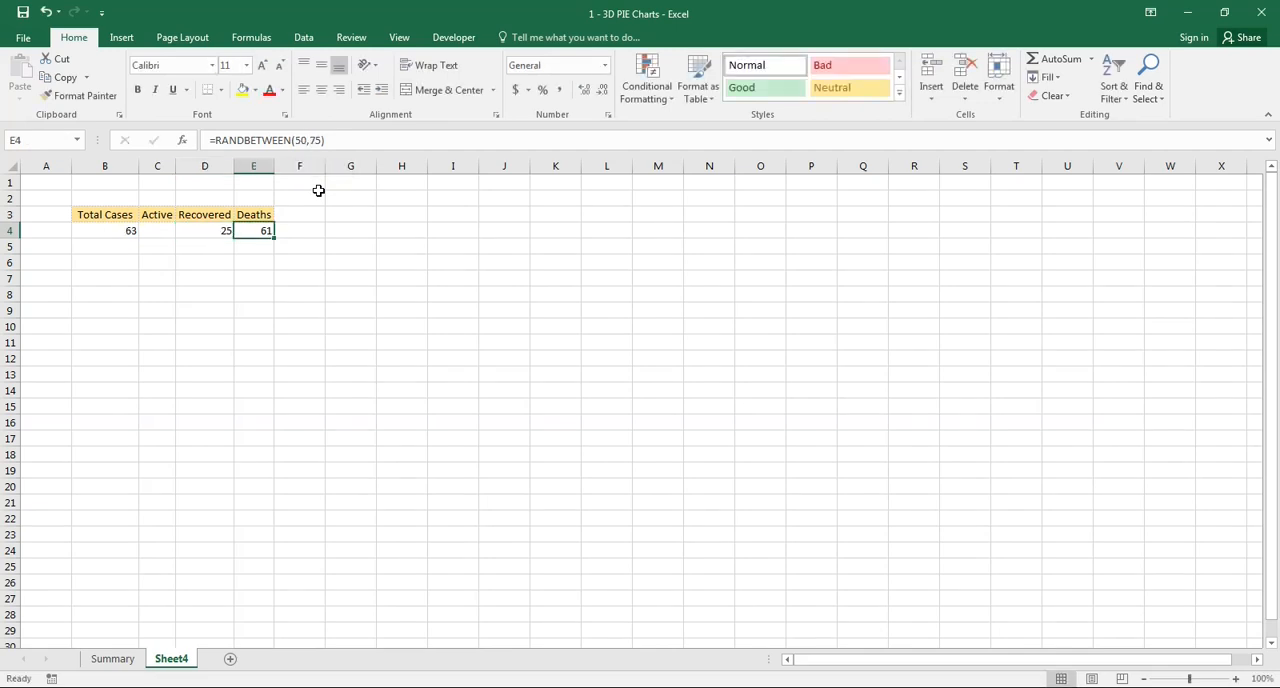
# - Enter =B4-SUM(D4:E4) in C4 to calculate the Active cases
pyautogui.press('Left')
pyautogui.press('Left')
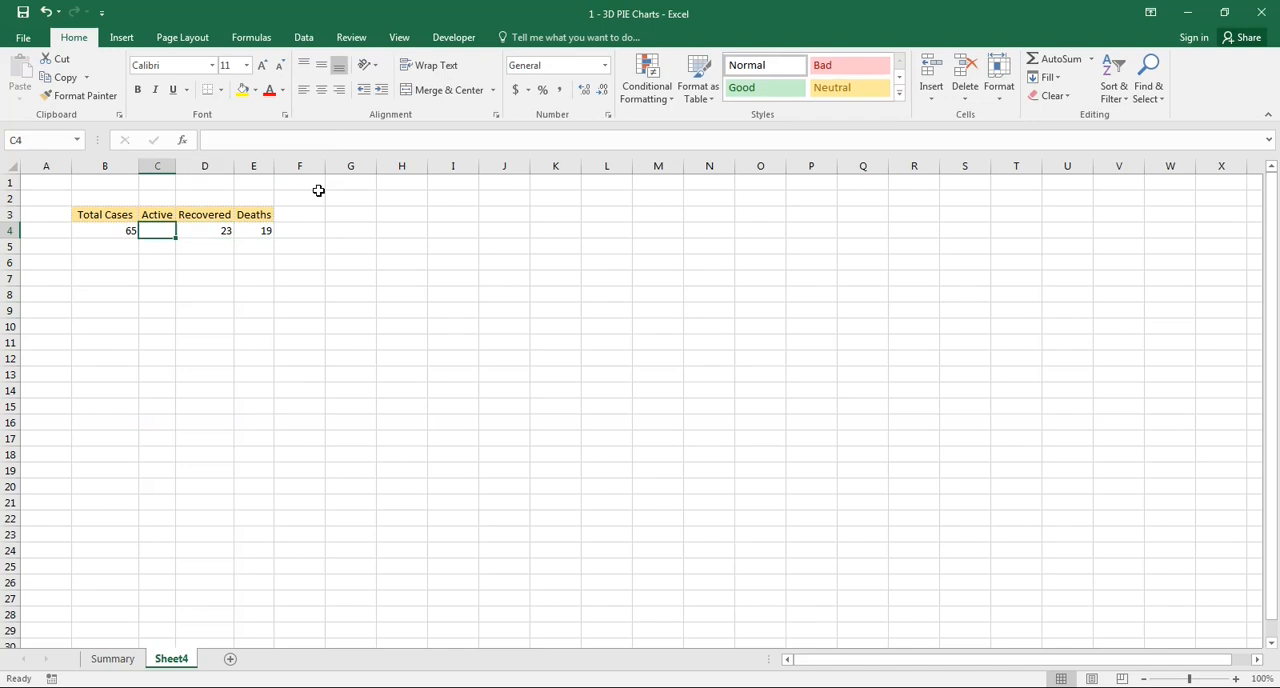
pyautogui.write('=')
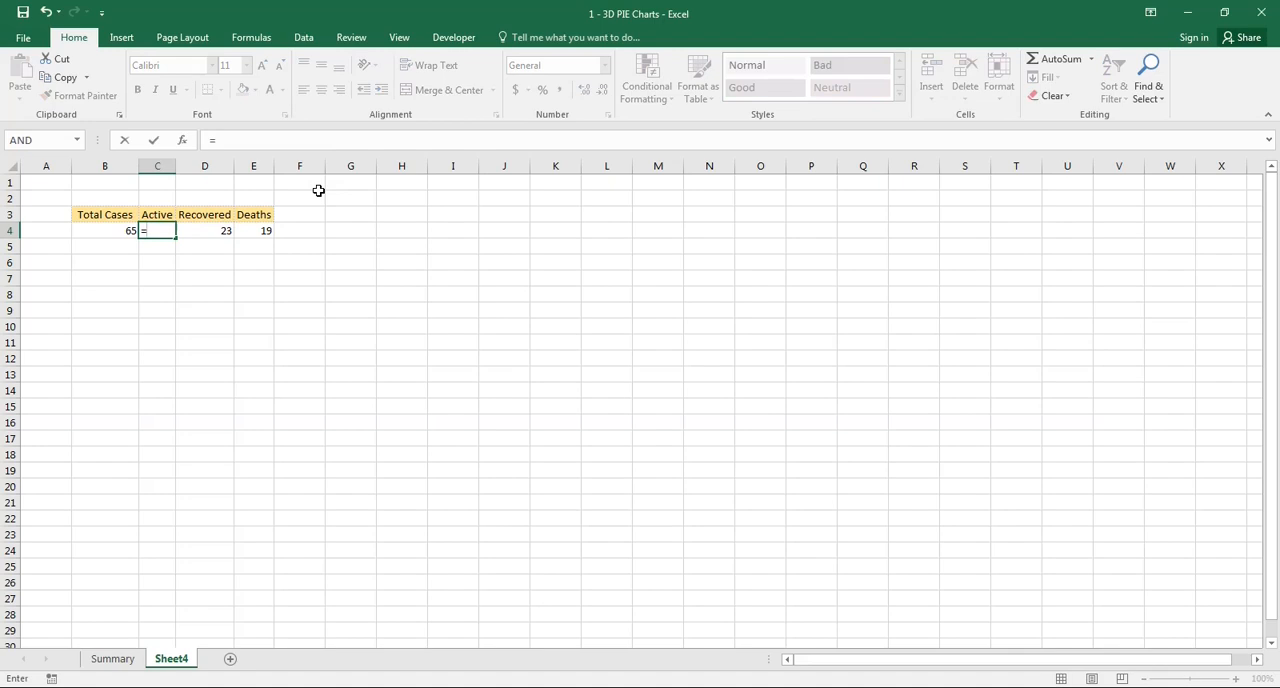
pyautogui.press('Left')
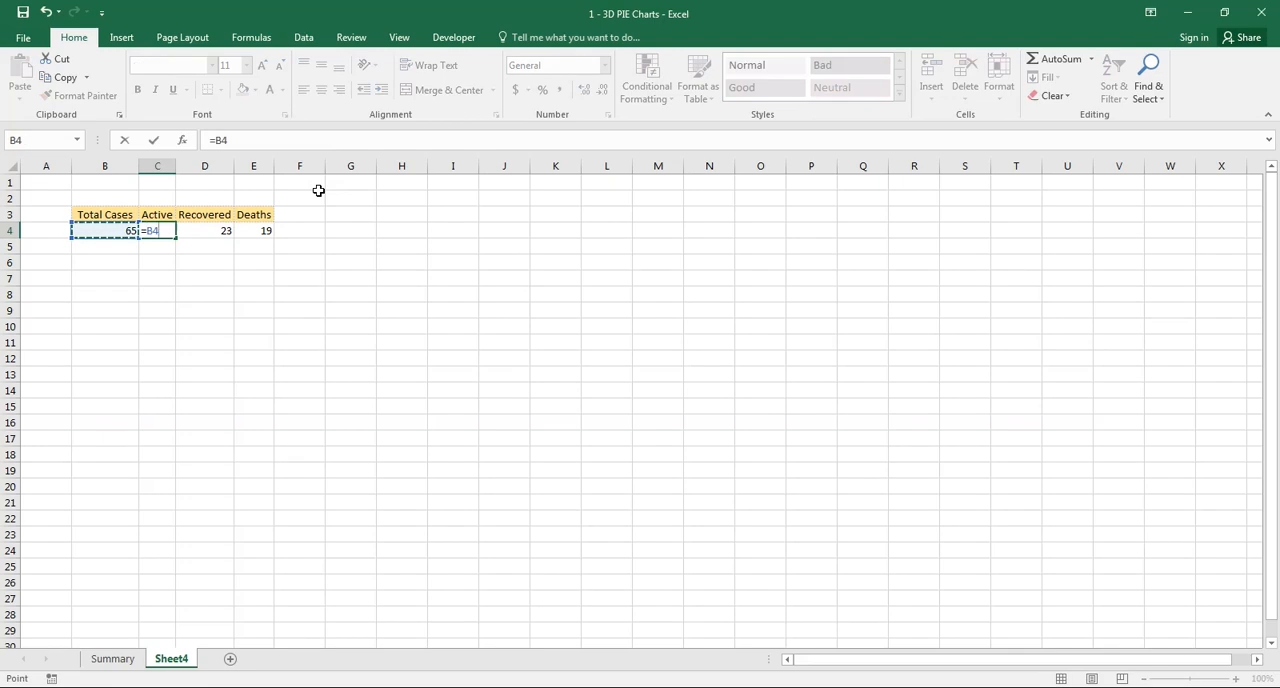
pyautogui.write('-su')
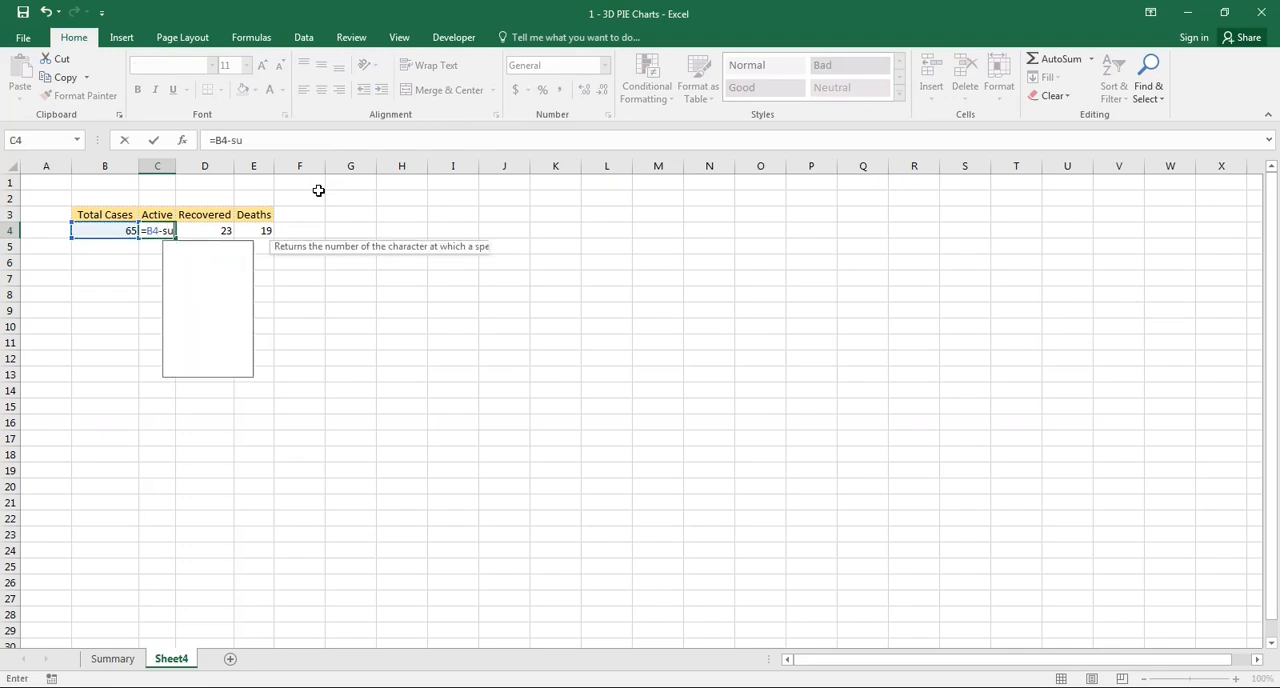
pyautogui.write('m')
pyautogui.press('Tab')
pyautogui.press('Right')
pyautogui.hotkey('shift', 'Right')
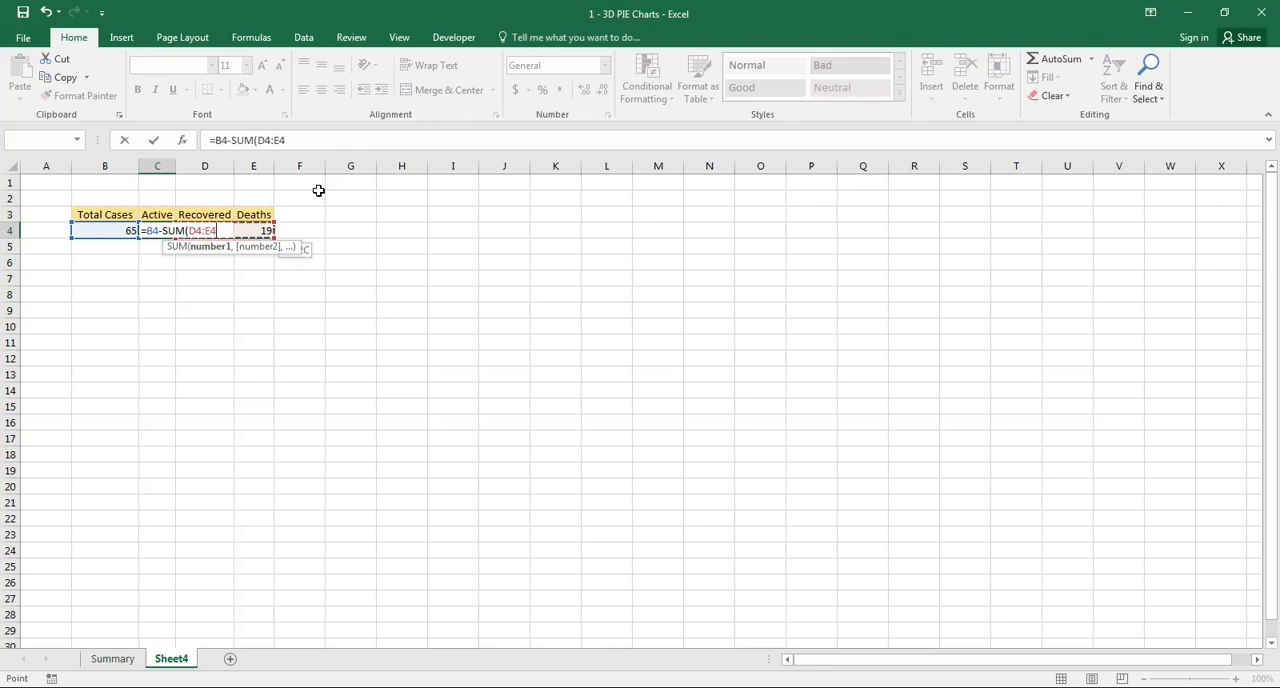
pyautogui.write(')')
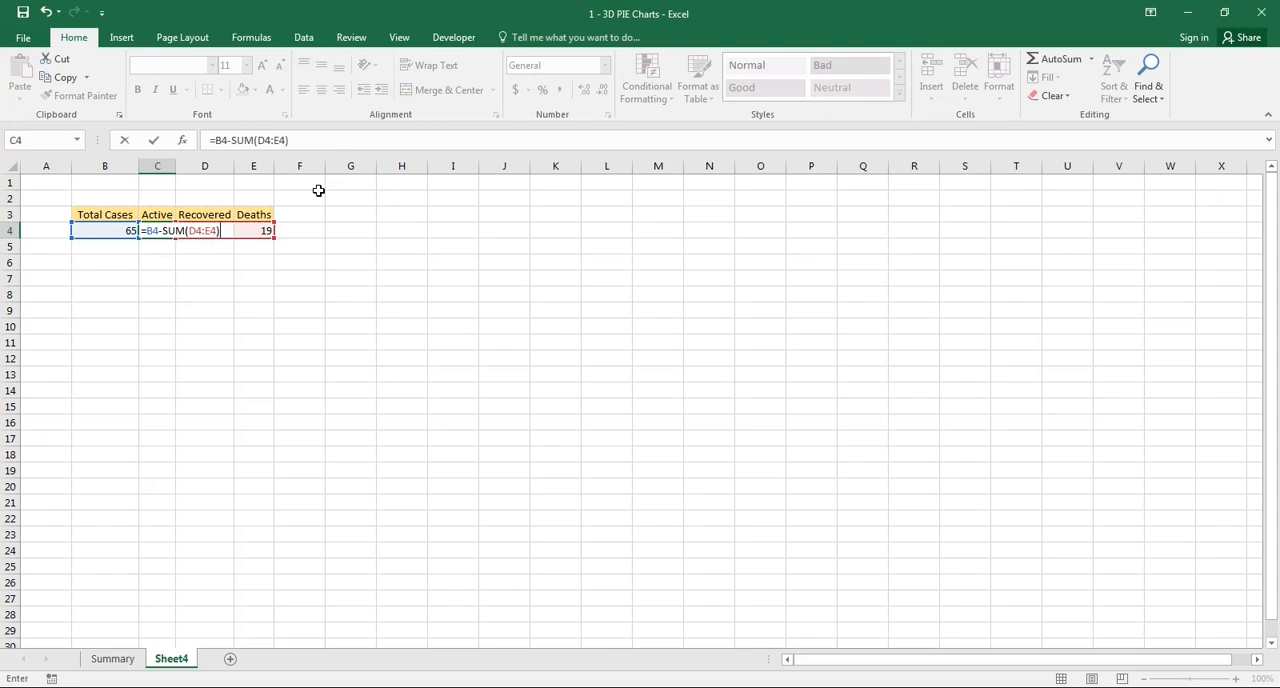
pyautogui.press('Return')
# - Check the sum of the Active, Recovered and Deaths values in C4:E4 against Total Cases in B4
pyautogui.press('Up')
pyautogui.press('Left')
pyautogui.press('Right')
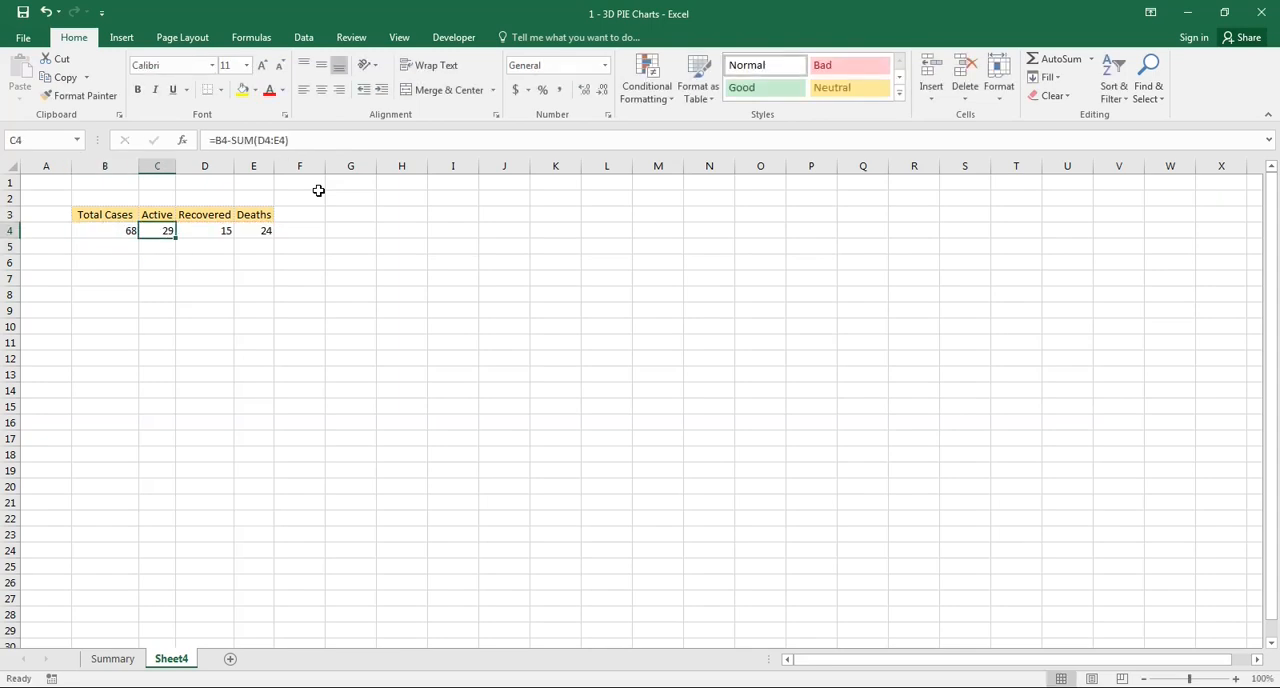
pyautogui.hotkey('shift', 'Right')
pyautogui.hotkey('shift', 'Right')
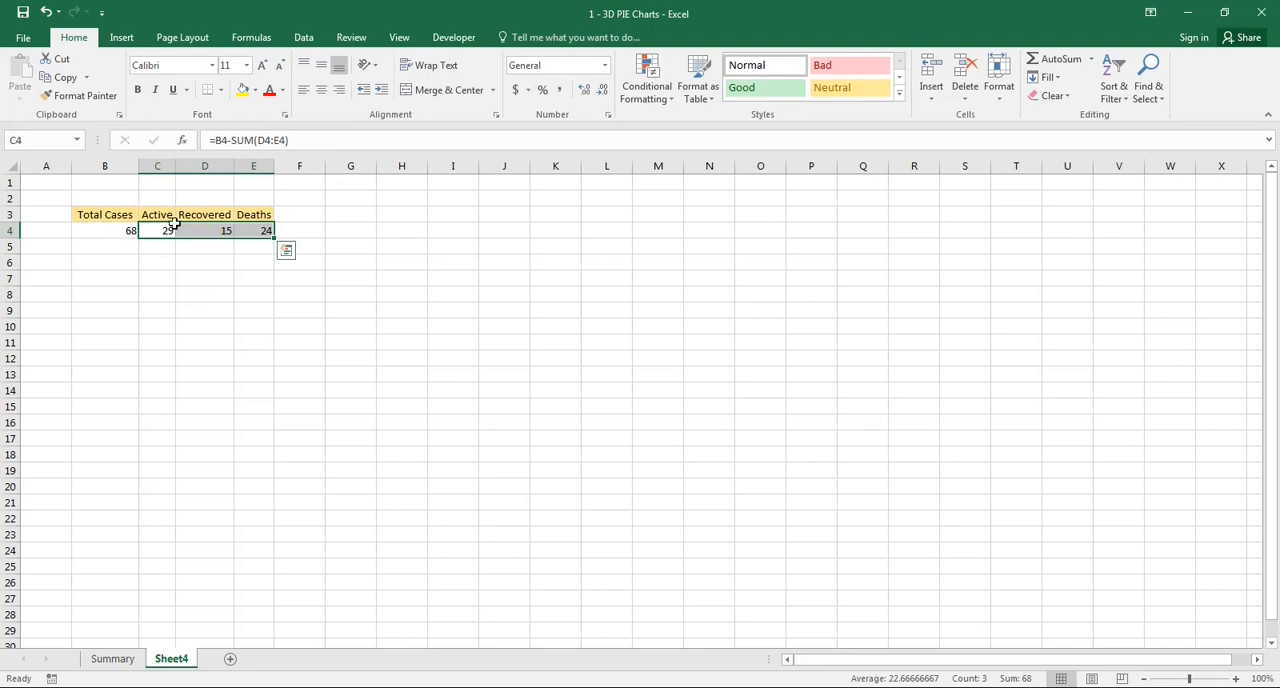
pyautogui.click(124, 228)
# - Center-align the headers and values of the case table in B3:E4
pyautogui.moveTo(106, 212); pyautogui.dragTo(258, 230)
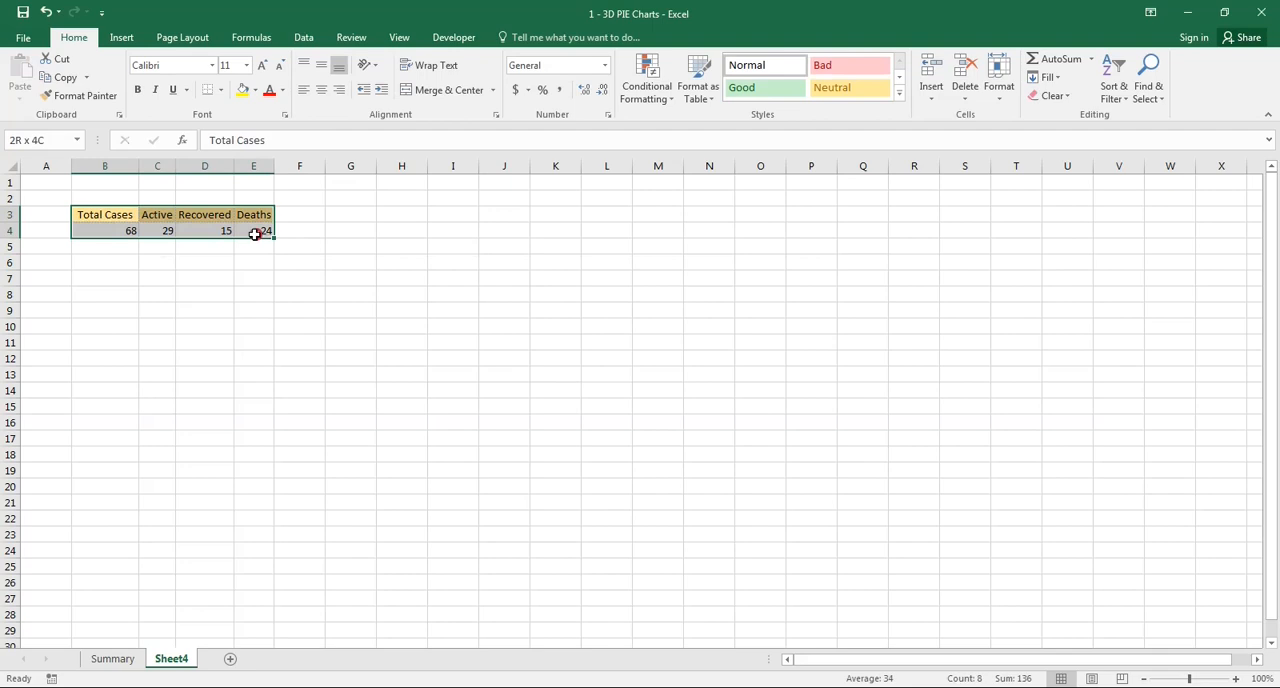
pyautogui.click(321, 91)
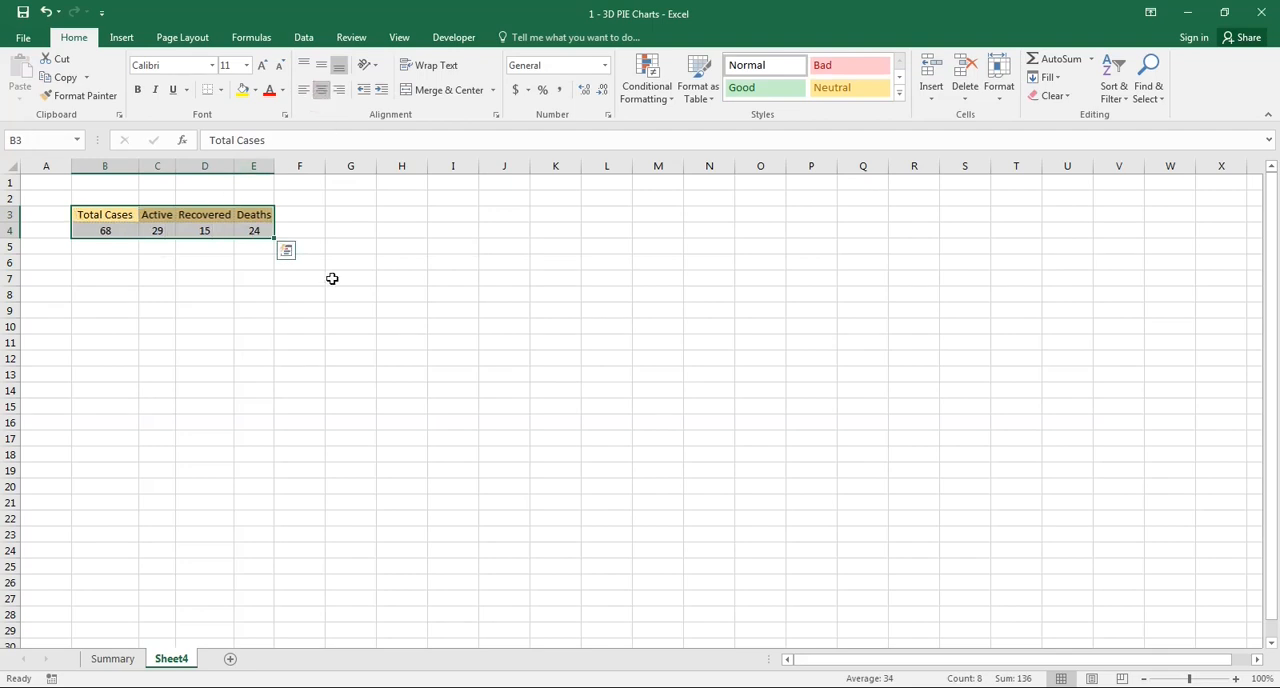
# - Recalculate the random case values several times and look at the finished example chart on the Summary sheet
pyautogui.press('F9')
pyautogui.click(157, 232)
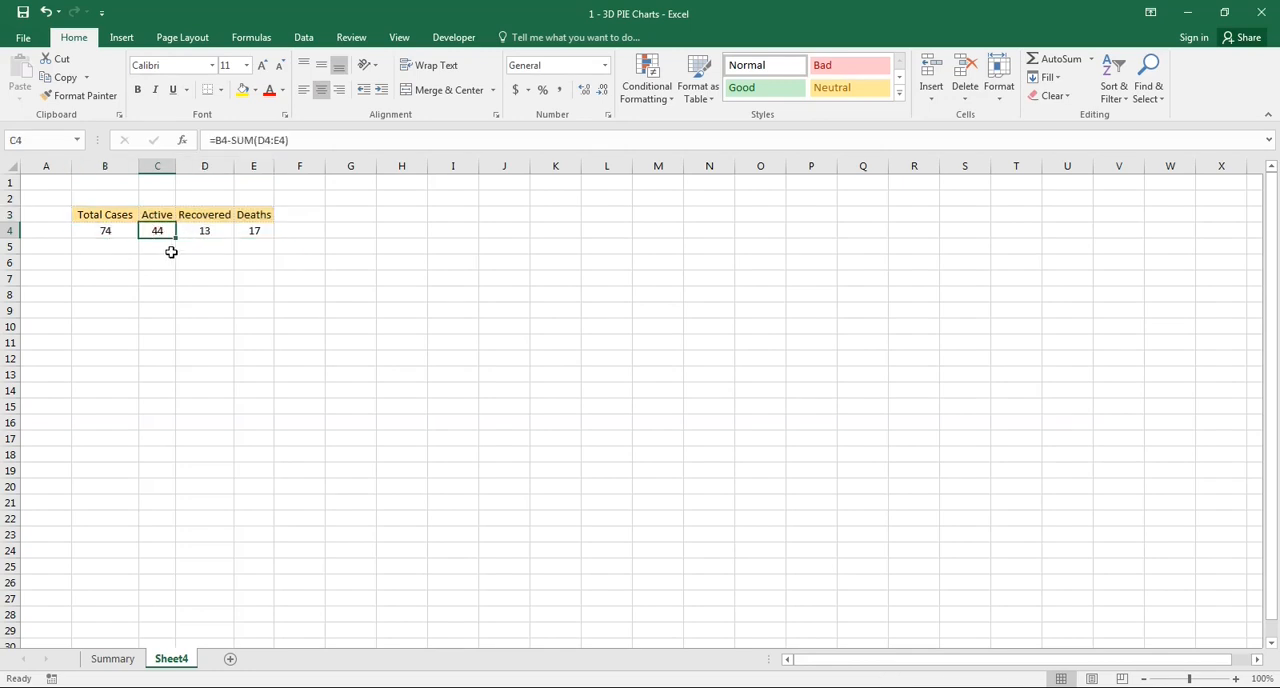
pyautogui.press('F9')
pyautogui.press('F9')
pyautogui.press('F9')
pyautogui.press('F9')
pyautogui.press('F9')
pyautogui.click(108, 662)
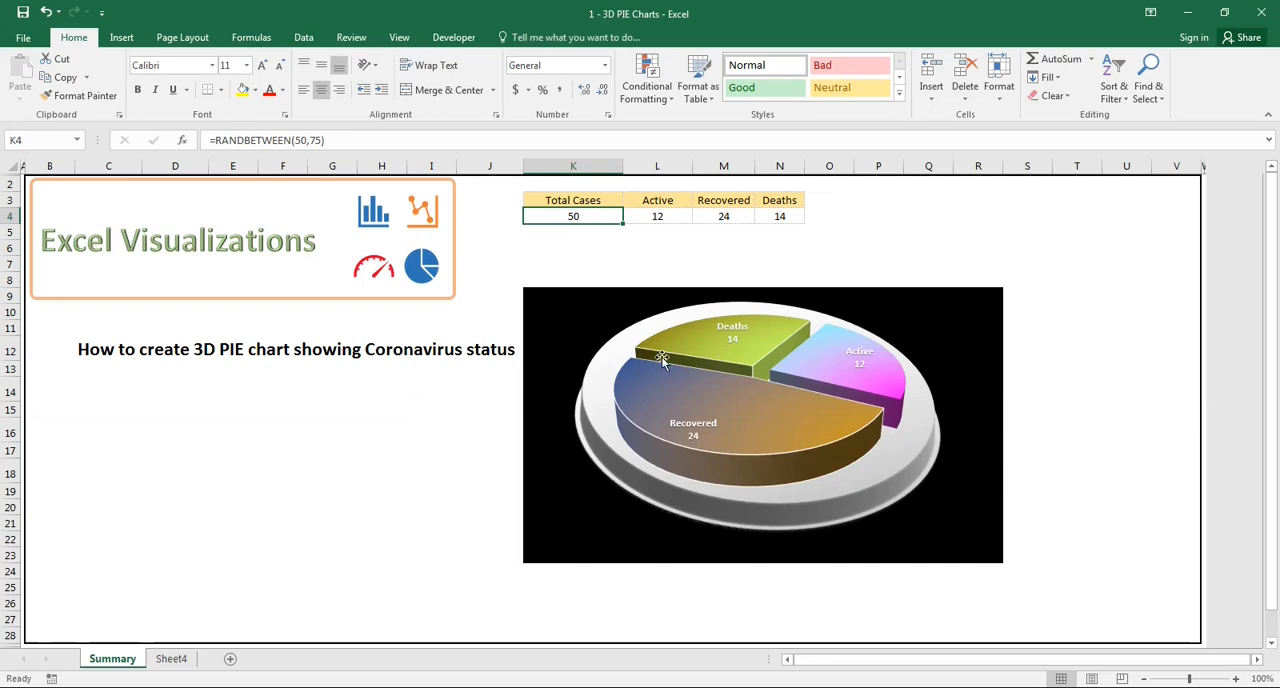
pyautogui.click(171, 659)
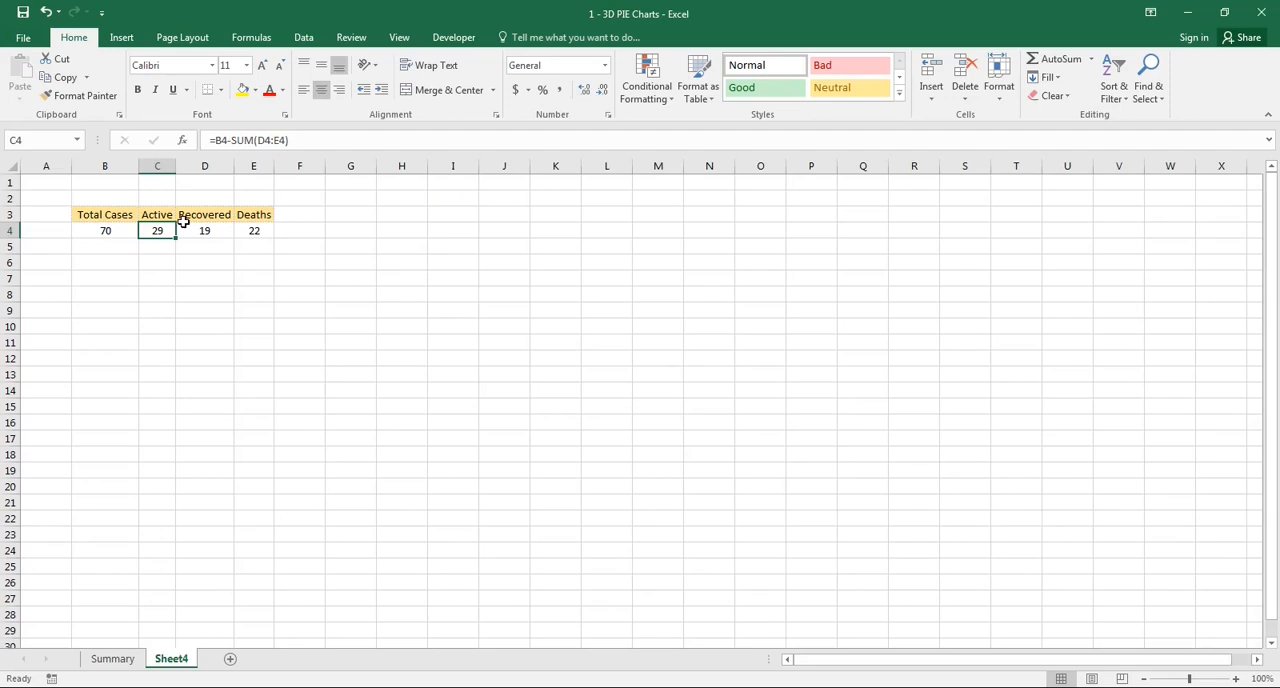
# - Insert a 3-D pie chart from the Active, Recovered and Deaths data in C3:E4 and move it closer to the table
pyautogui.moveTo(152, 215); pyautogui.dragTo(243, 231)
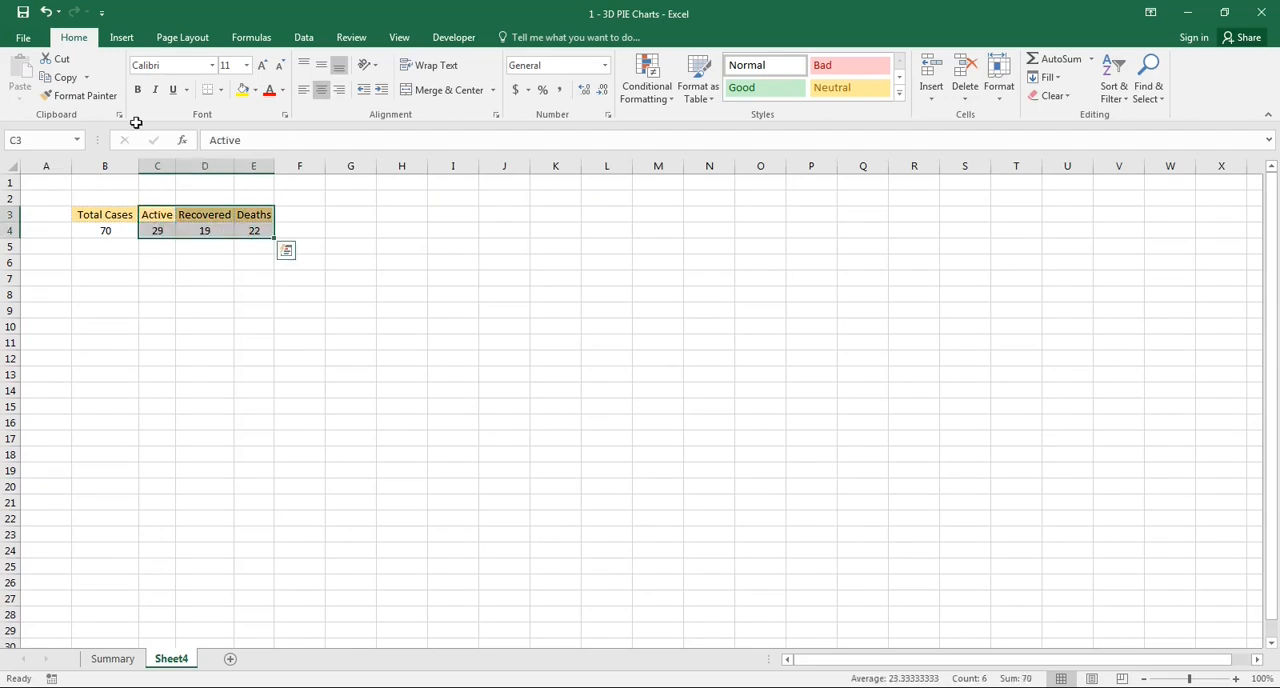
pyautogui.click(121, 42)
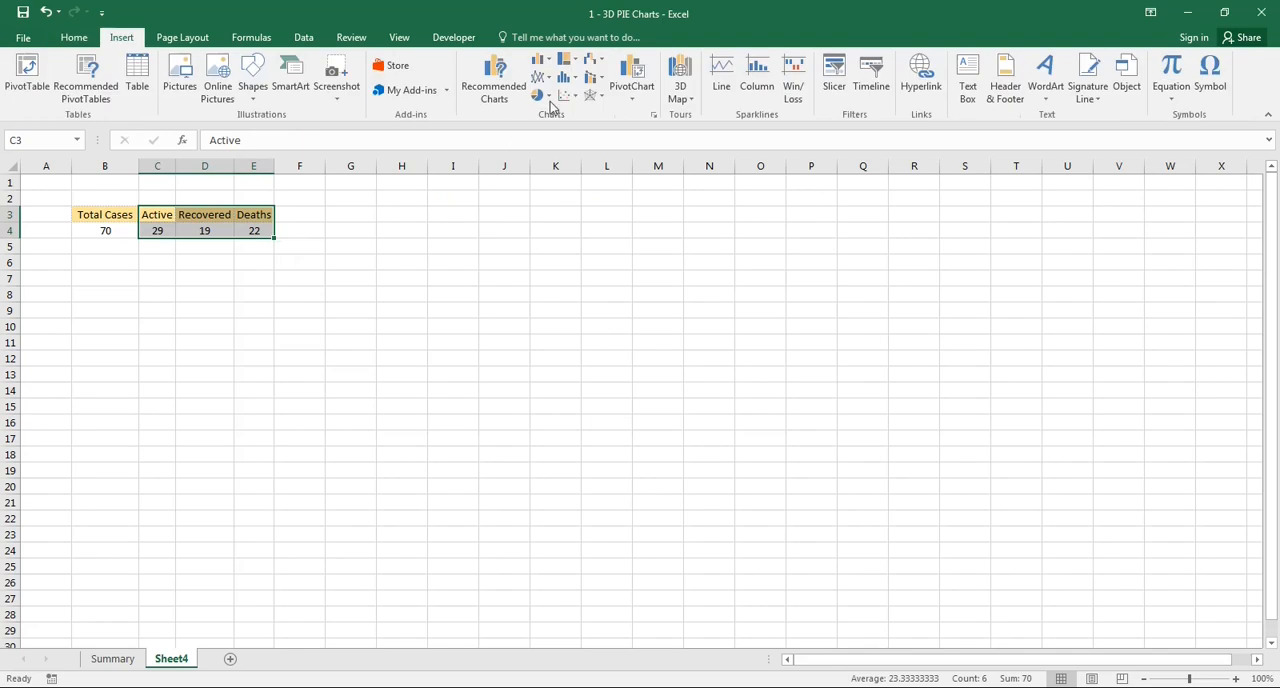
pyautogui.click(541, 96)
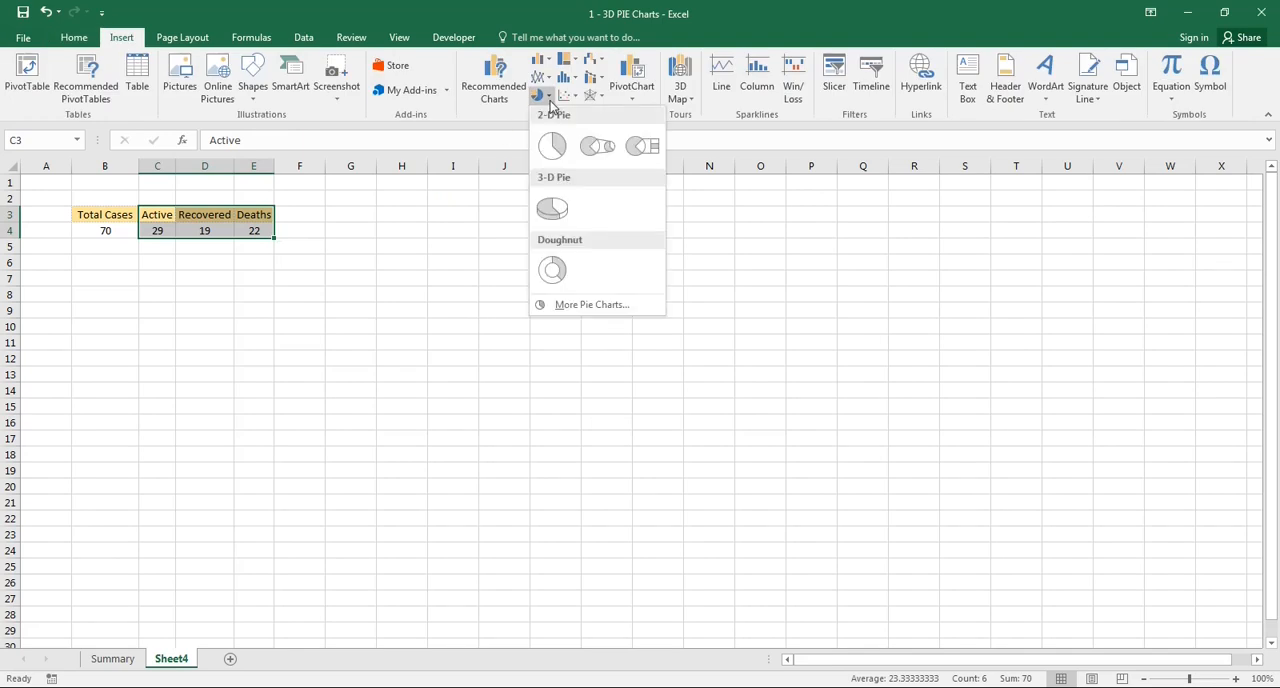
pyautogui.click(551, 210)
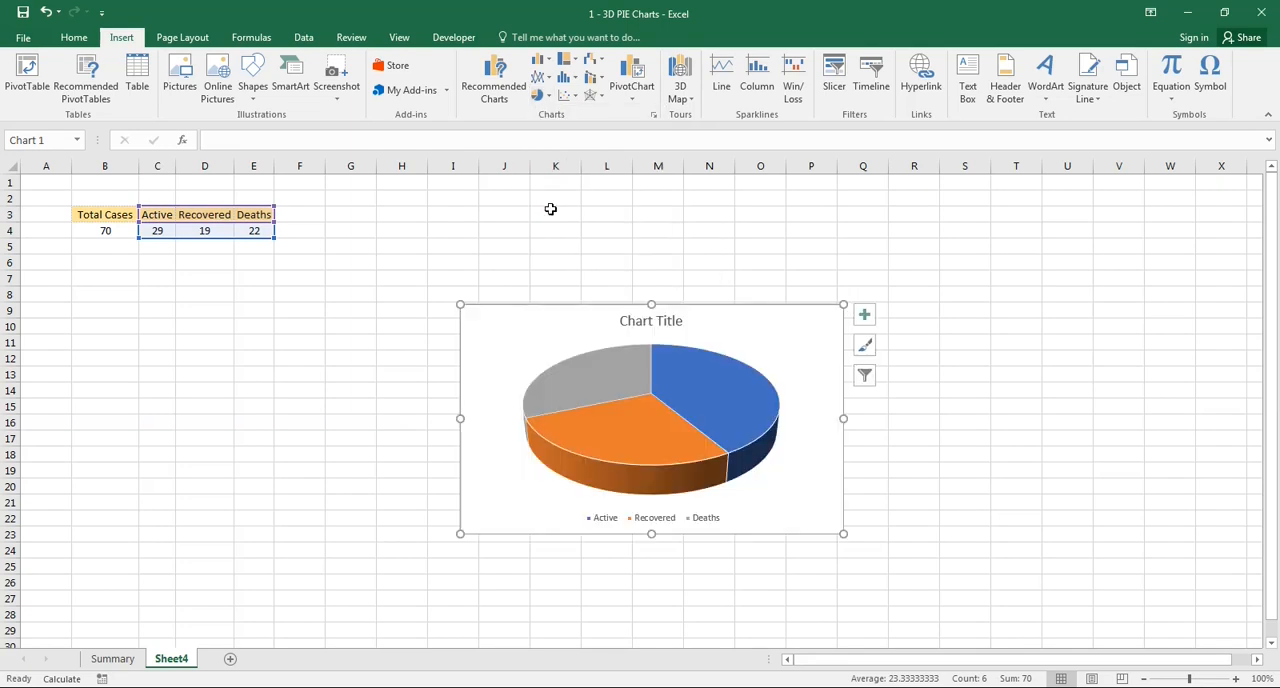
pyautogui.moveTo(546, 305); pyautogui.dragTo(462, 270)
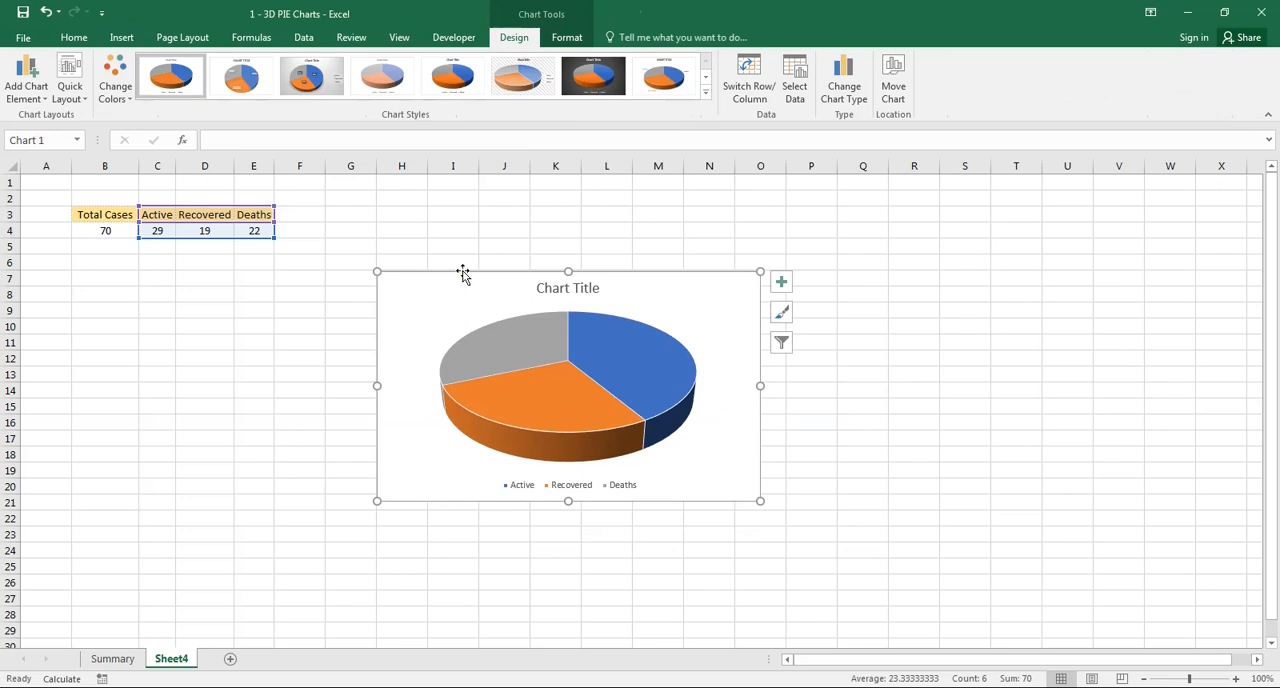
# - Remove the chart title and the legend from the pie chart
pyautogui.click(782, 285)
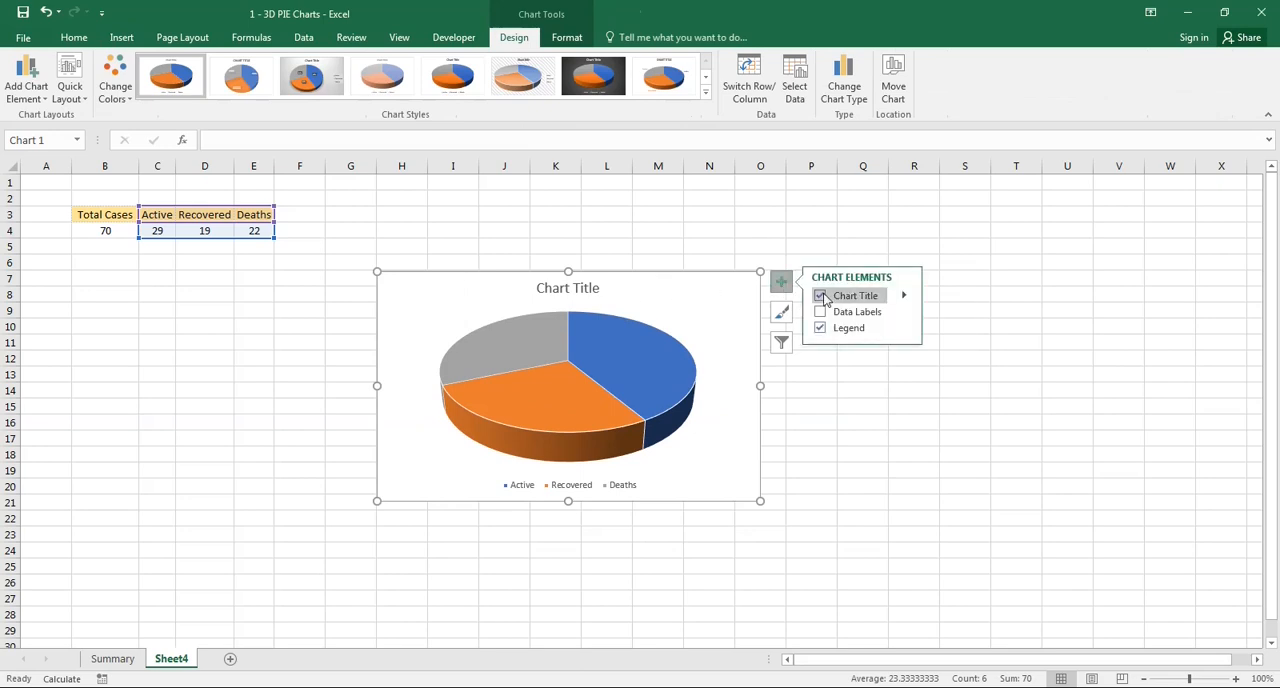
pyautogui.click(820, 296)
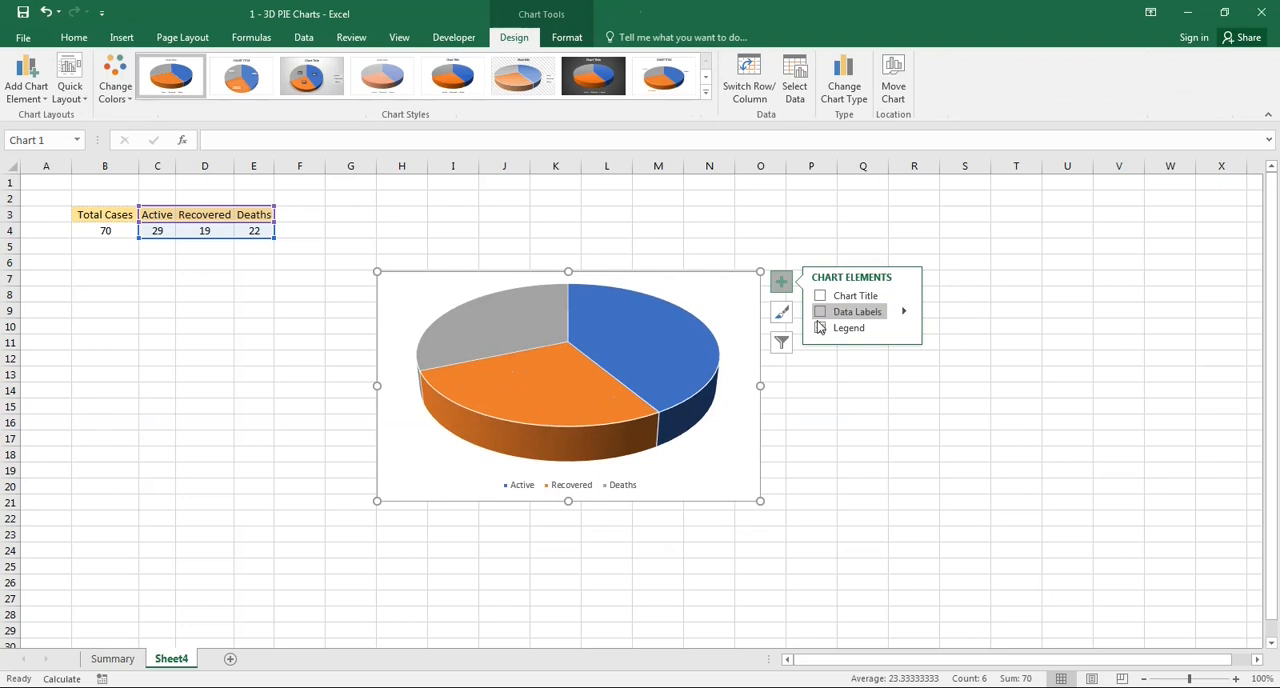
pyautogui.click(820, 328)
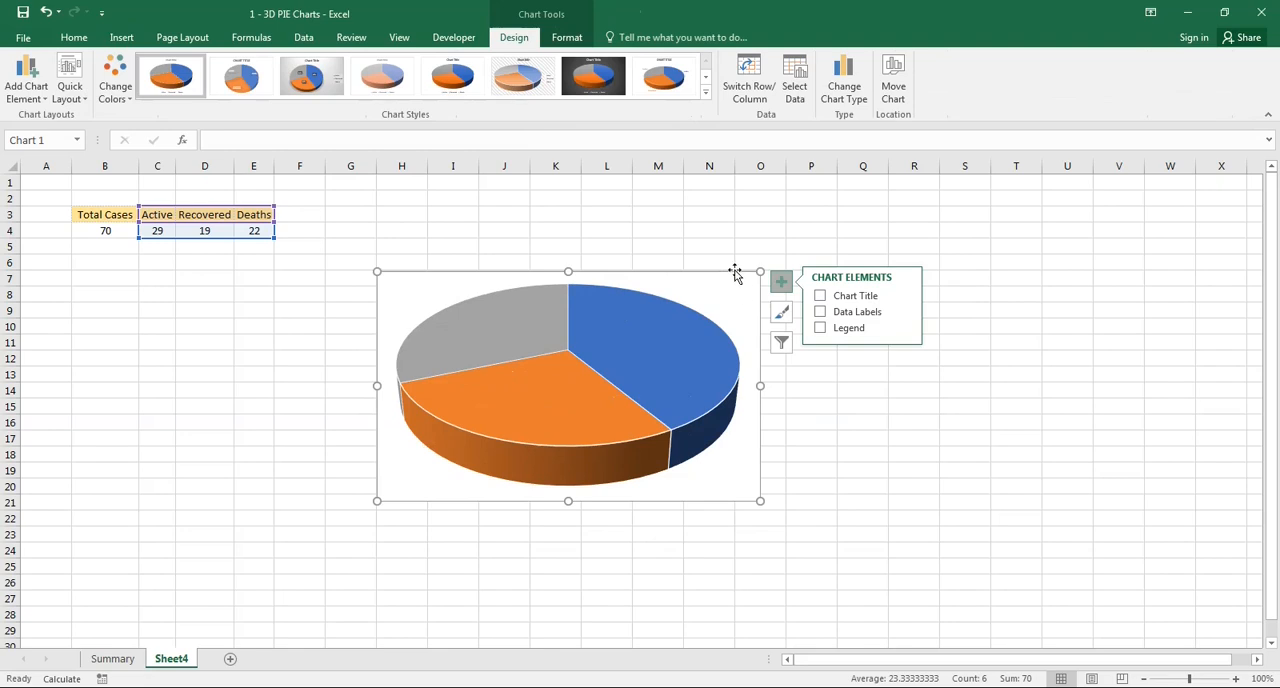
# - Set the chart area to No Fill and No Outline
pyautogui.click(562, 38)
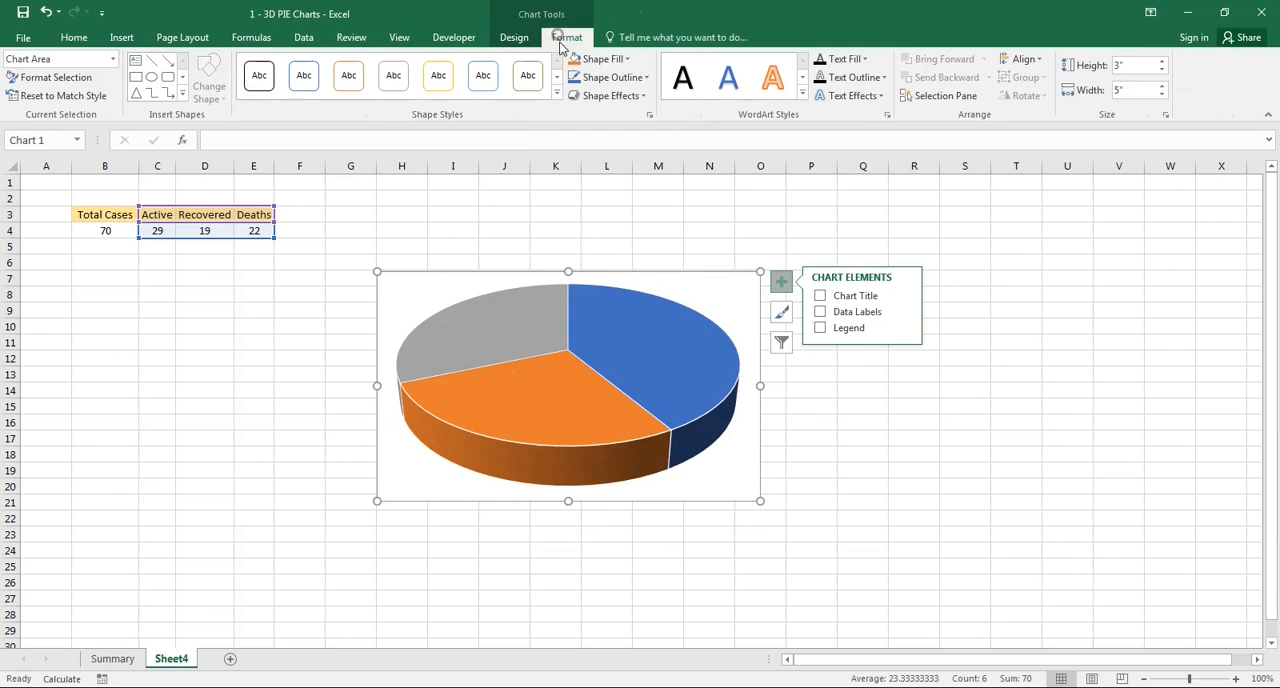
pyautogui.click(630, 60)
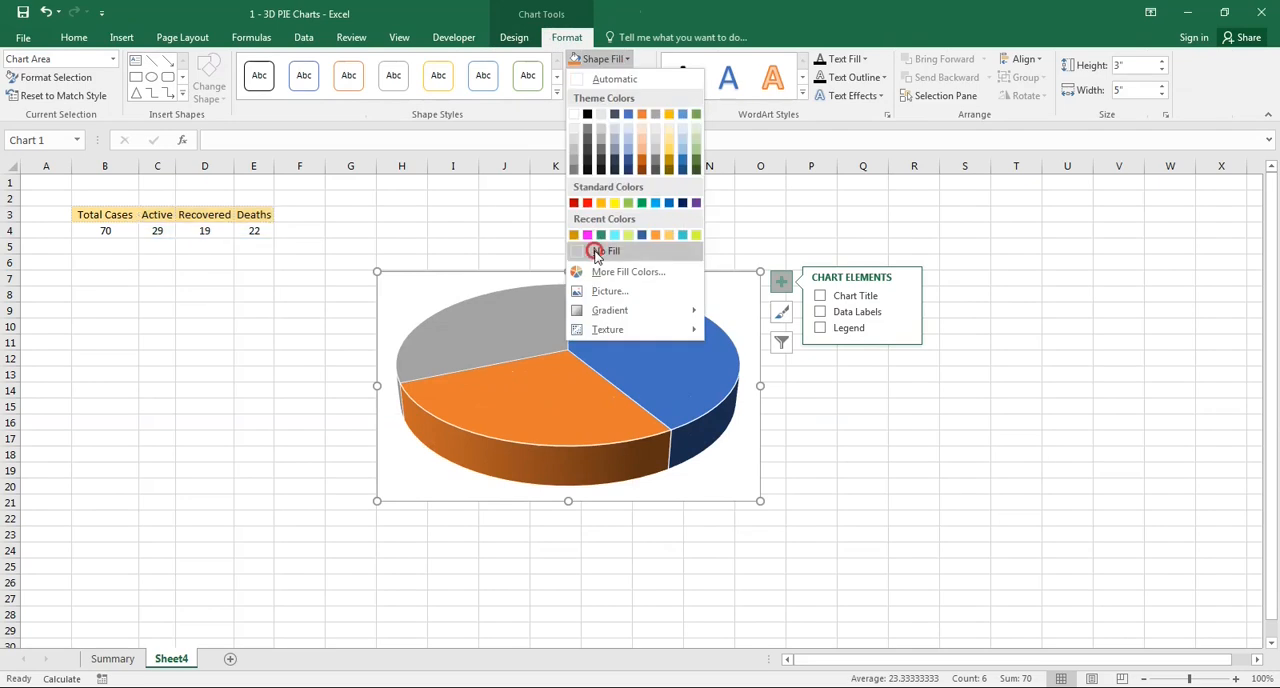
pyautogui.click(597, 248)
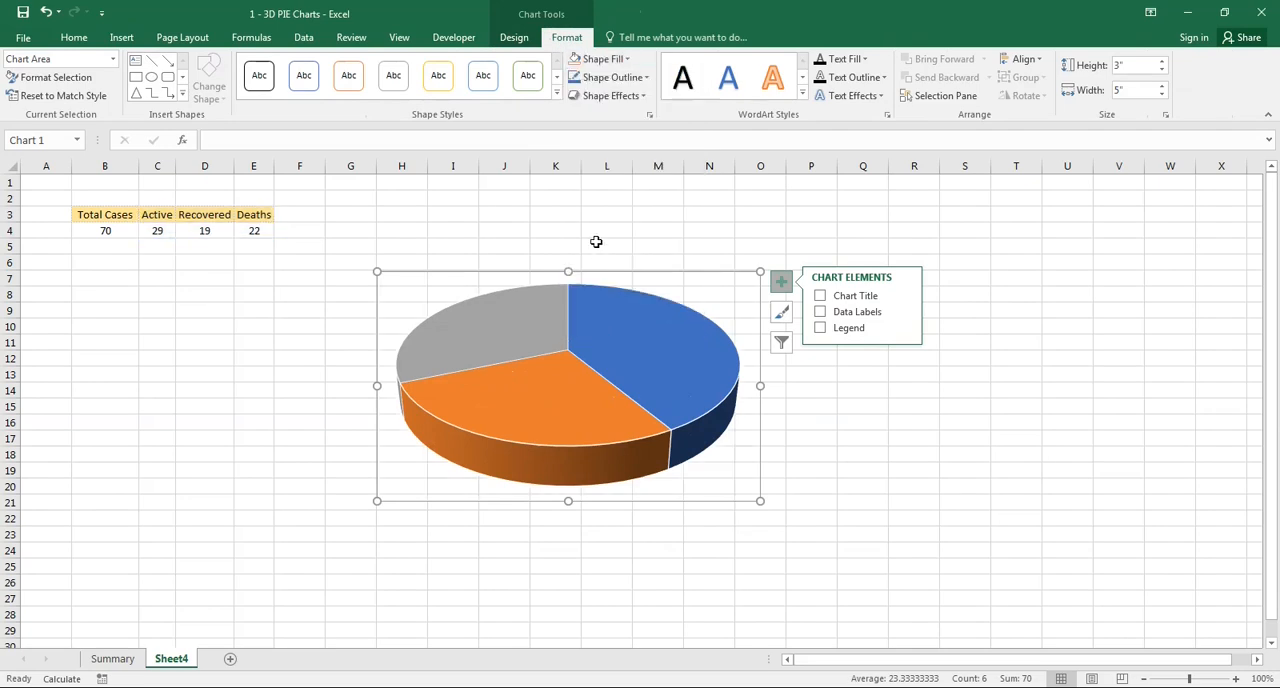
pyautogui.click(646, 77)
pyautogui.click(603, 270)
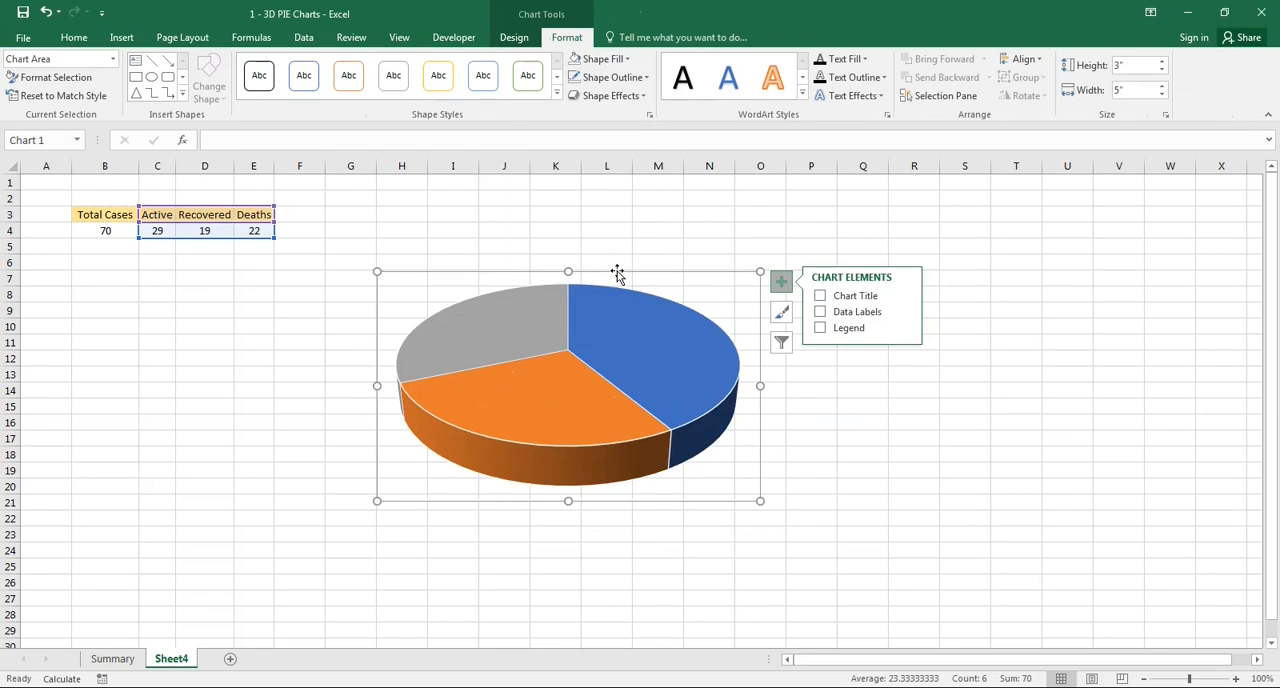
# - Move the pie chart so its frame starts around row 6, just beyond the Deaths column
pyautogui.moveTo(600, 271); pyautogui.dragTo(561, 264)
pyautogui.moveTo(551, 259); pyautogui.dragTo(550, 259)
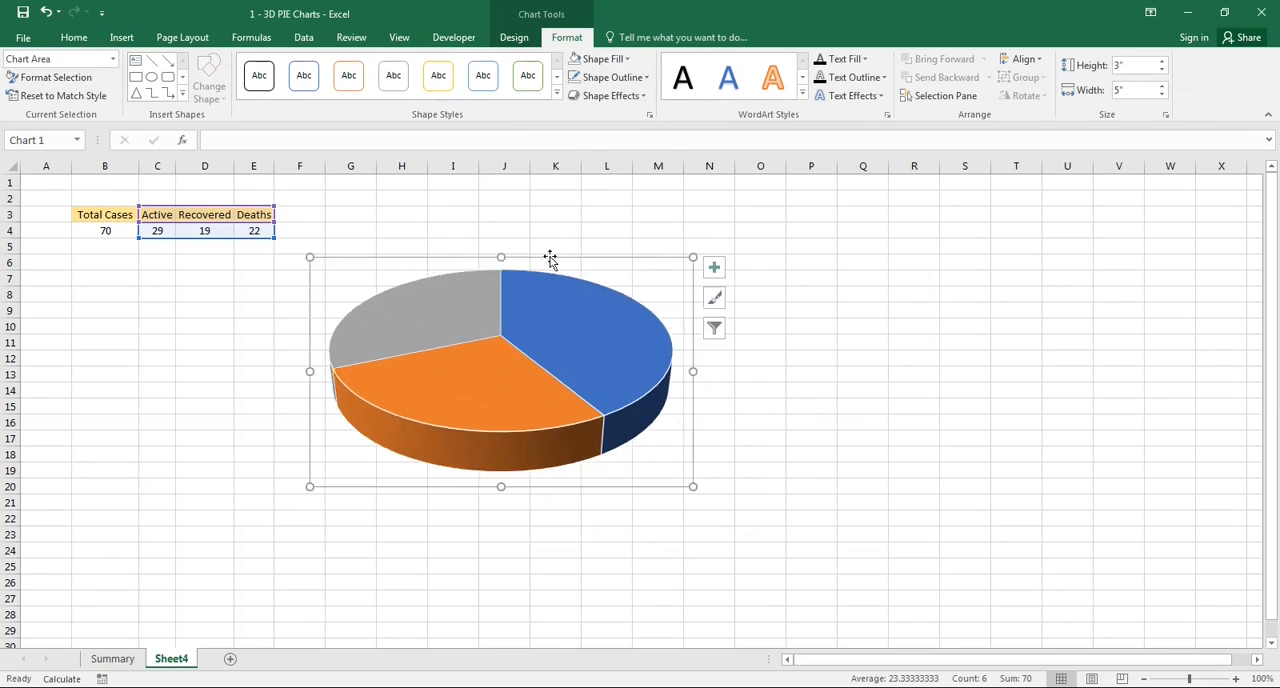
pyautogui.click(903, 381)
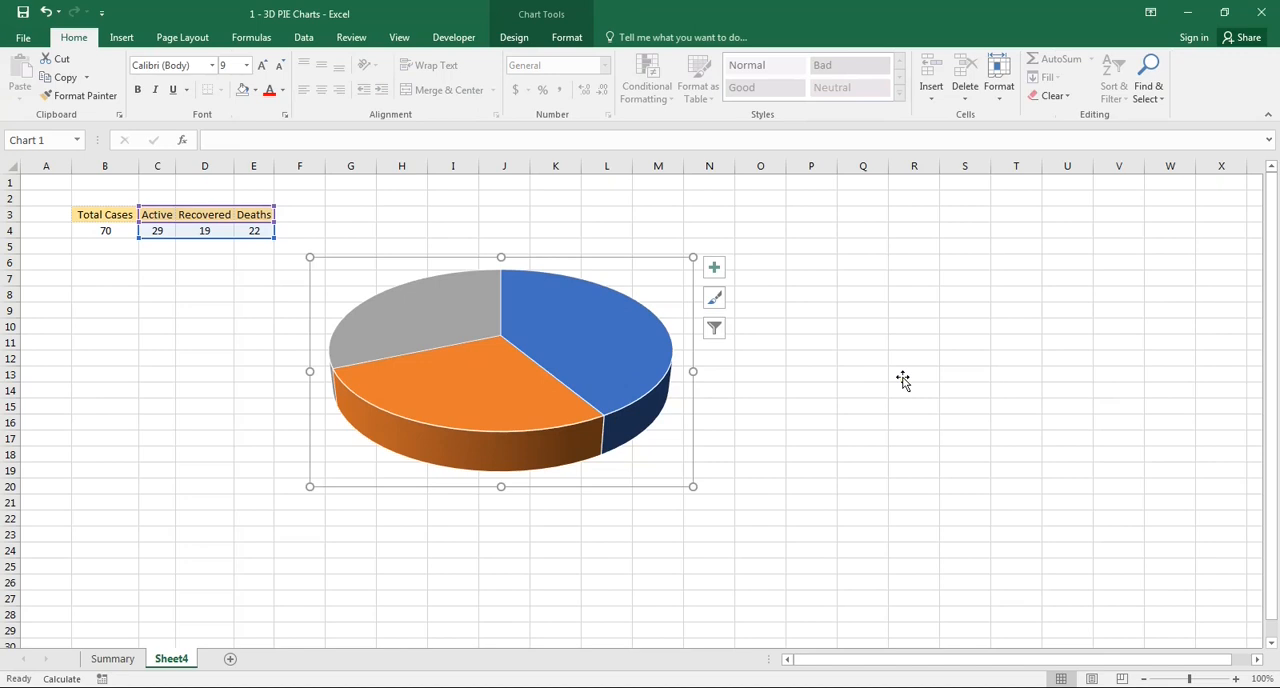
# - Hide the worksheet gridlines and nudge the pie chart slightly down and to the right
pyautogui.click(399, 38)
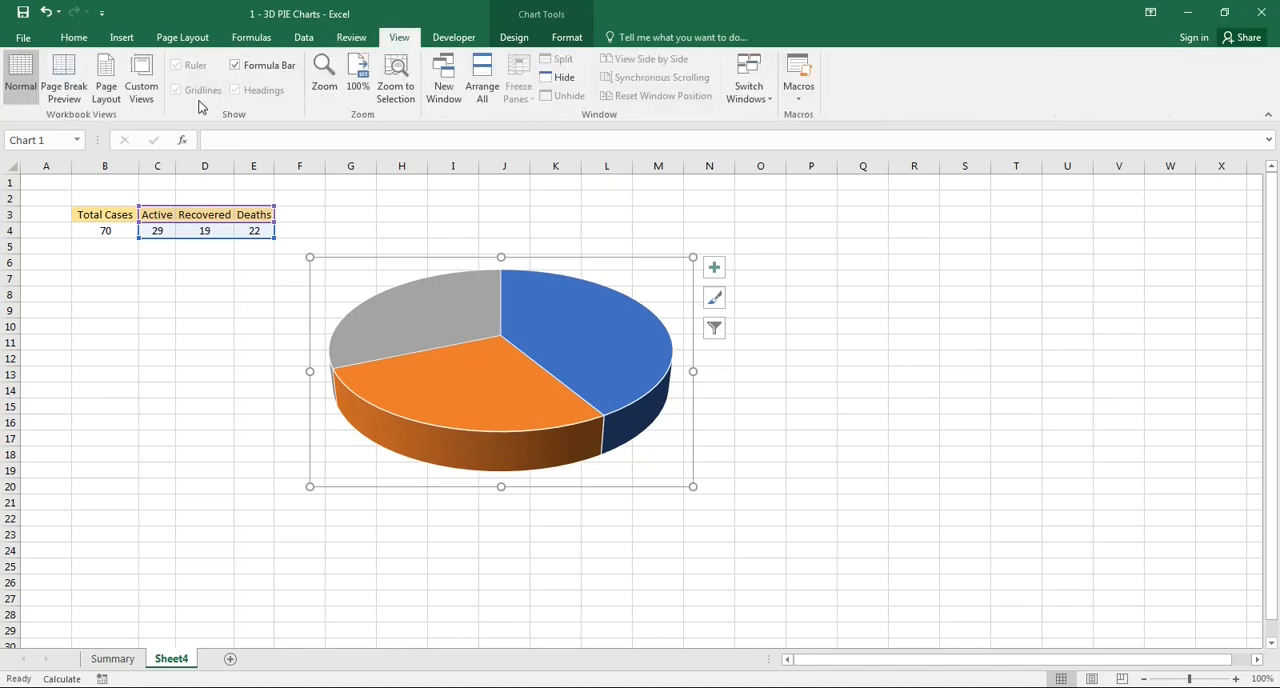
pyautogui.click(428, 196)
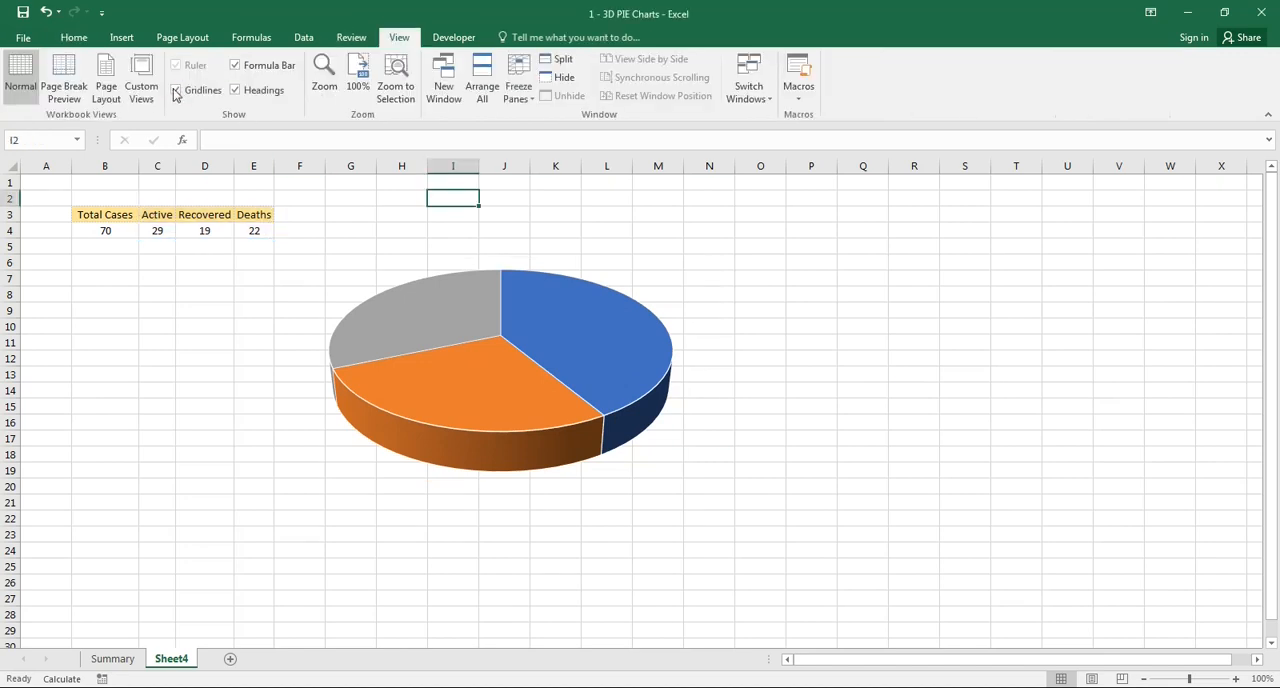
pyautogui.click(176, 92)
pyautogui.click(601, 316)
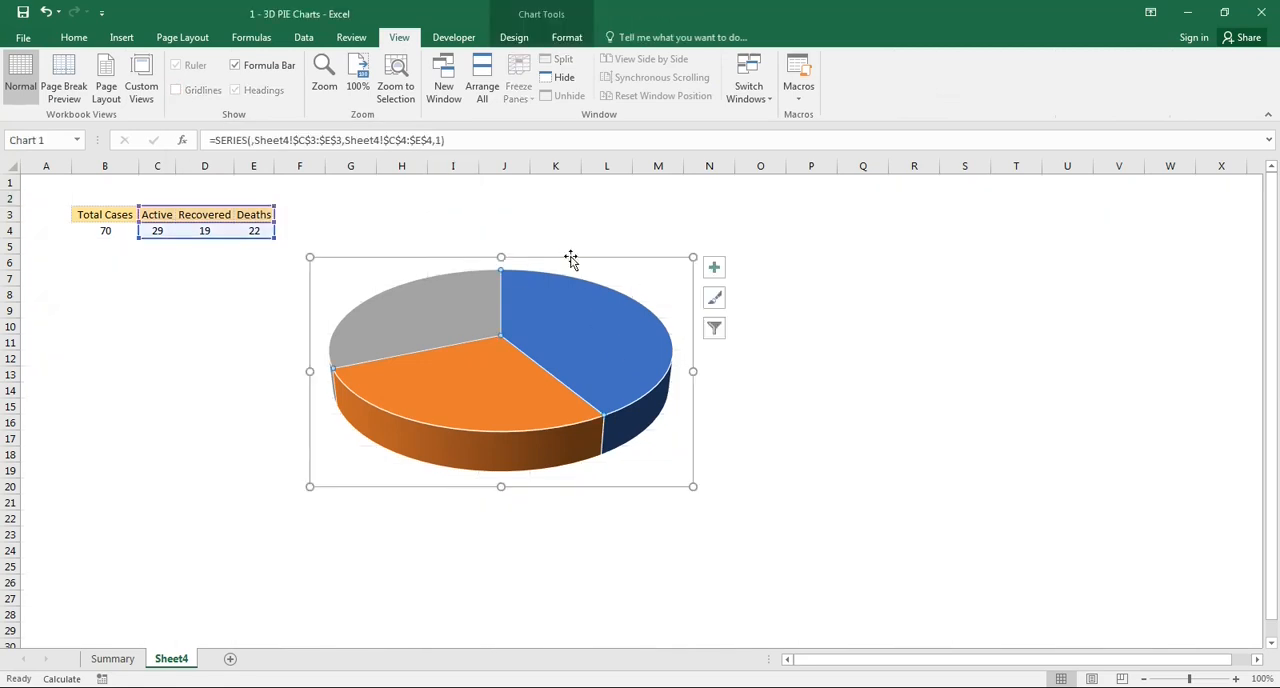
pyautogui.moveTo(570, 259); pyautogui.dragTo(576, 265)
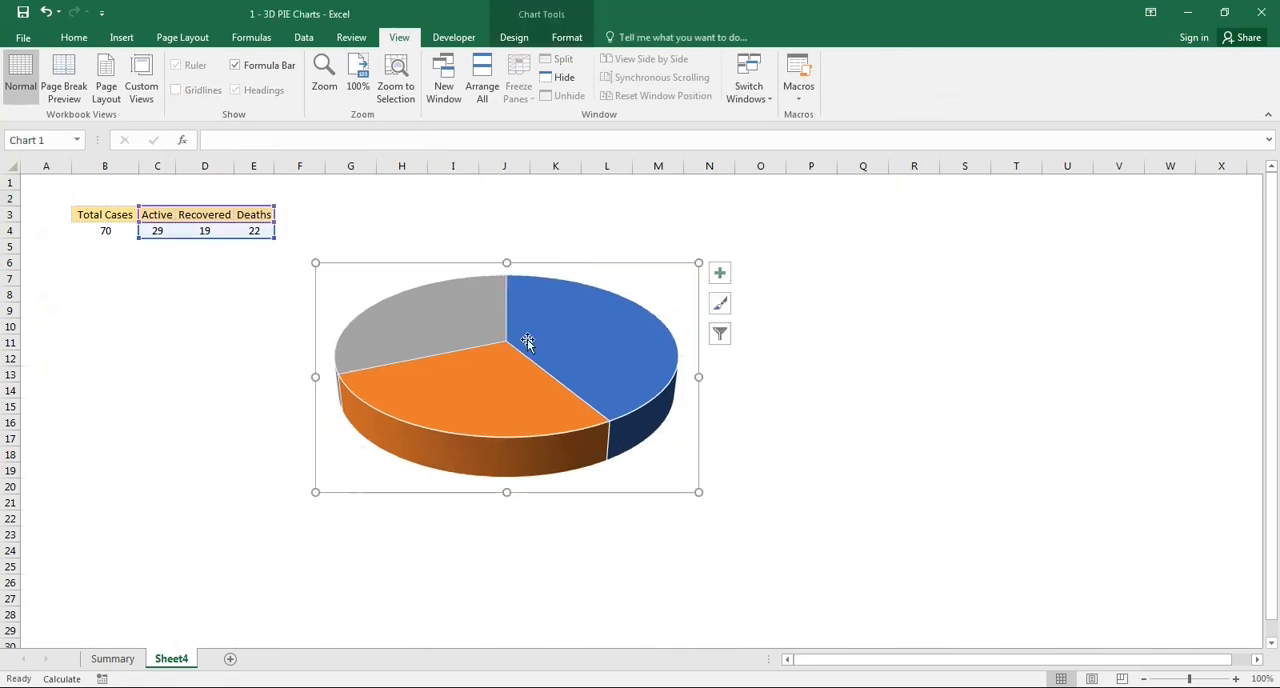
# - Set the pie series' angle of first slice to 35°
pyautogui.click(478, 375)
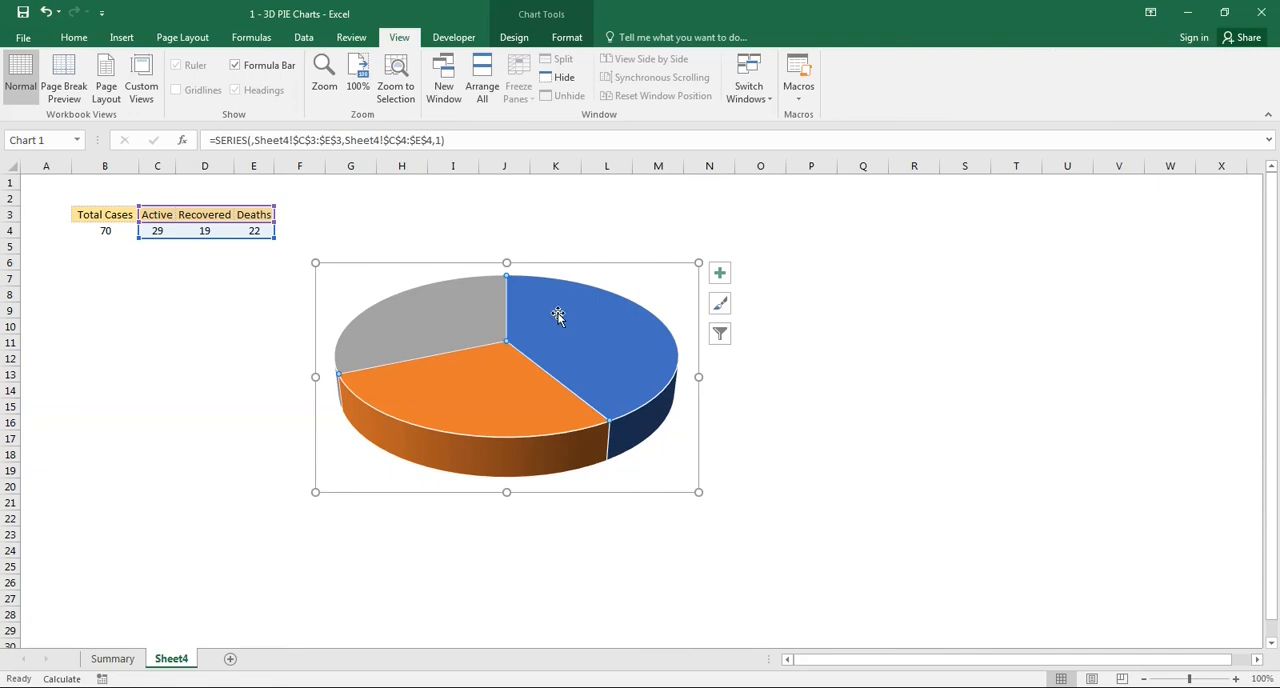
pyautogui.click(575, 265)
pyautogui.click(526, 367)
pyautogui.rightClick(517, 380)
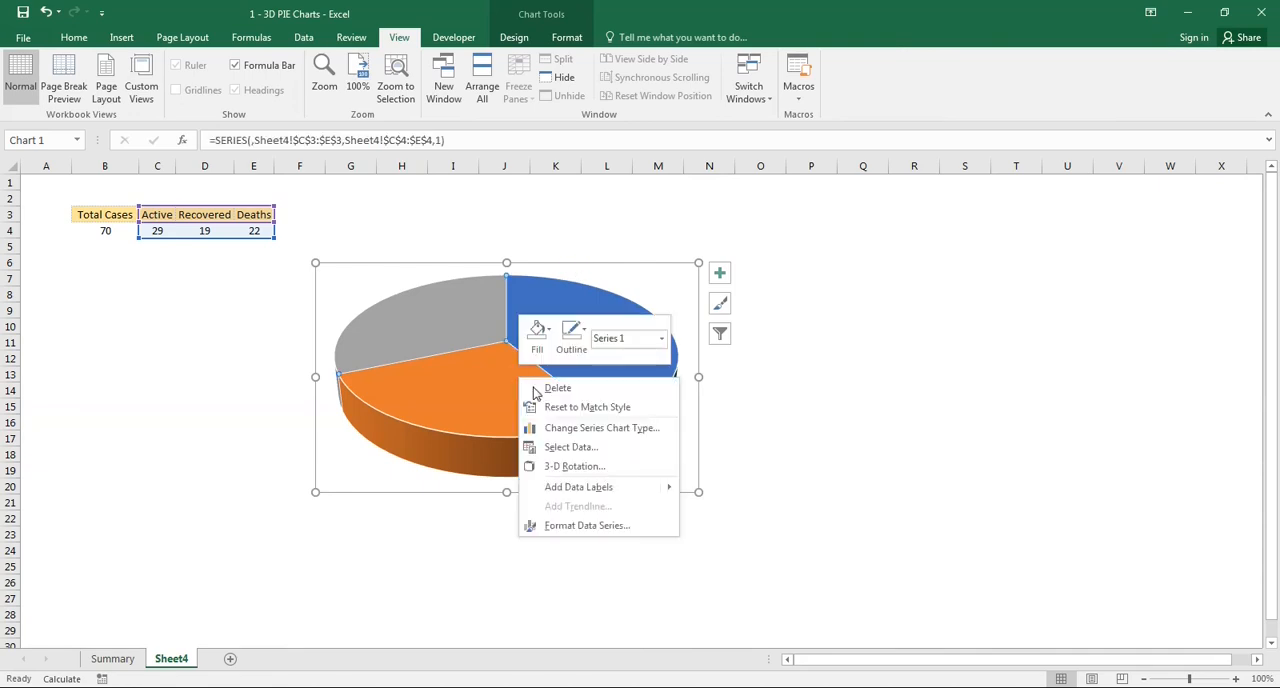
pyautogui.click(586, 526)
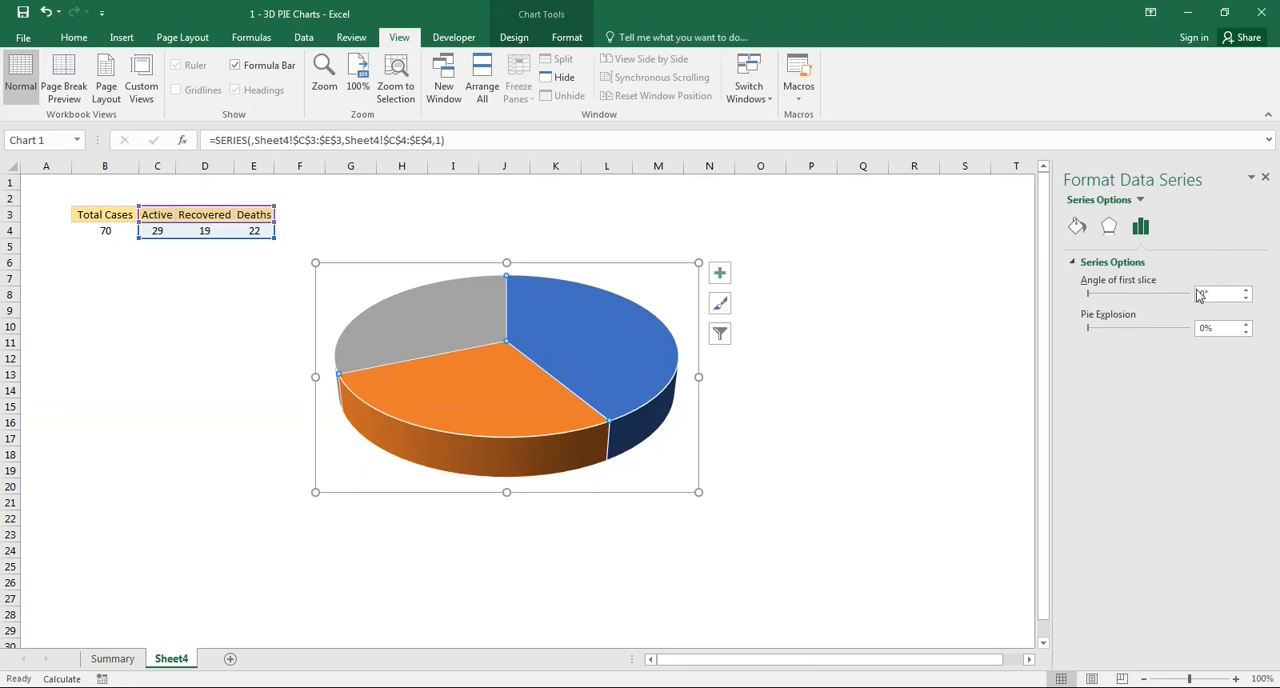
pyautogui.doubleClick(1215, 294)
pyautogui.write('35')
pyautogui.click(977, 354)
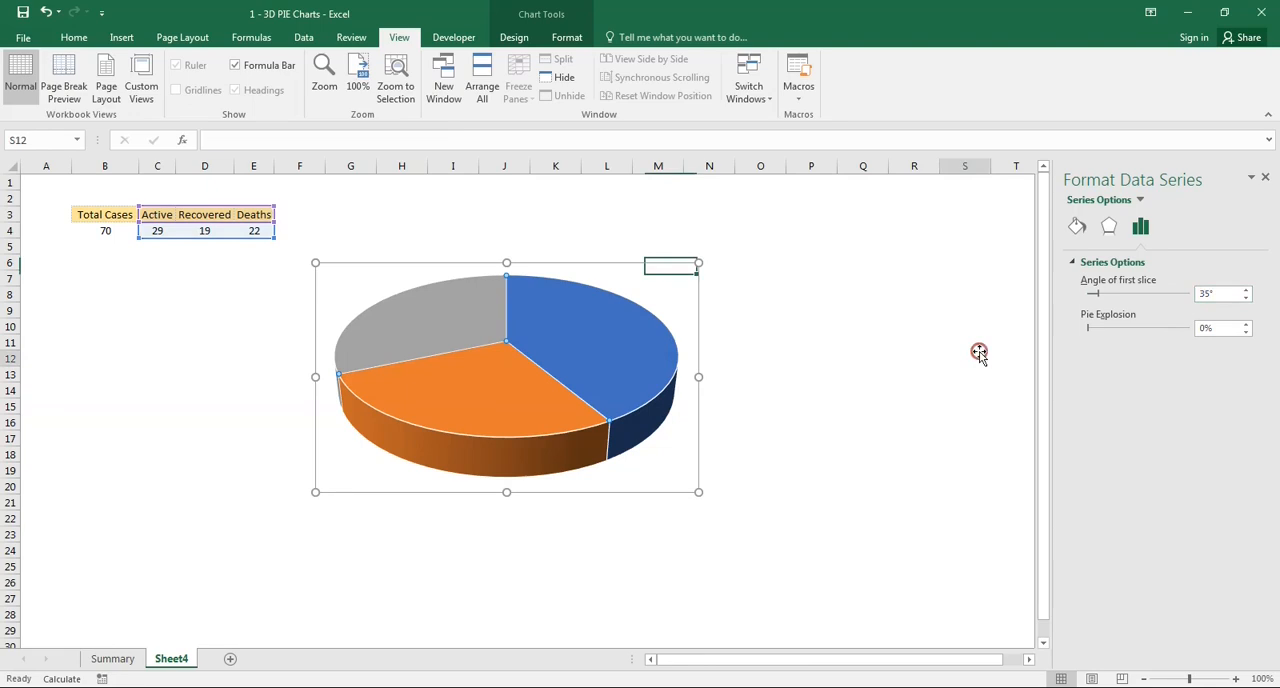
# - Set the pie explosion of the whole series to 10% to separate the slices
pyautogui.click(618, 370)
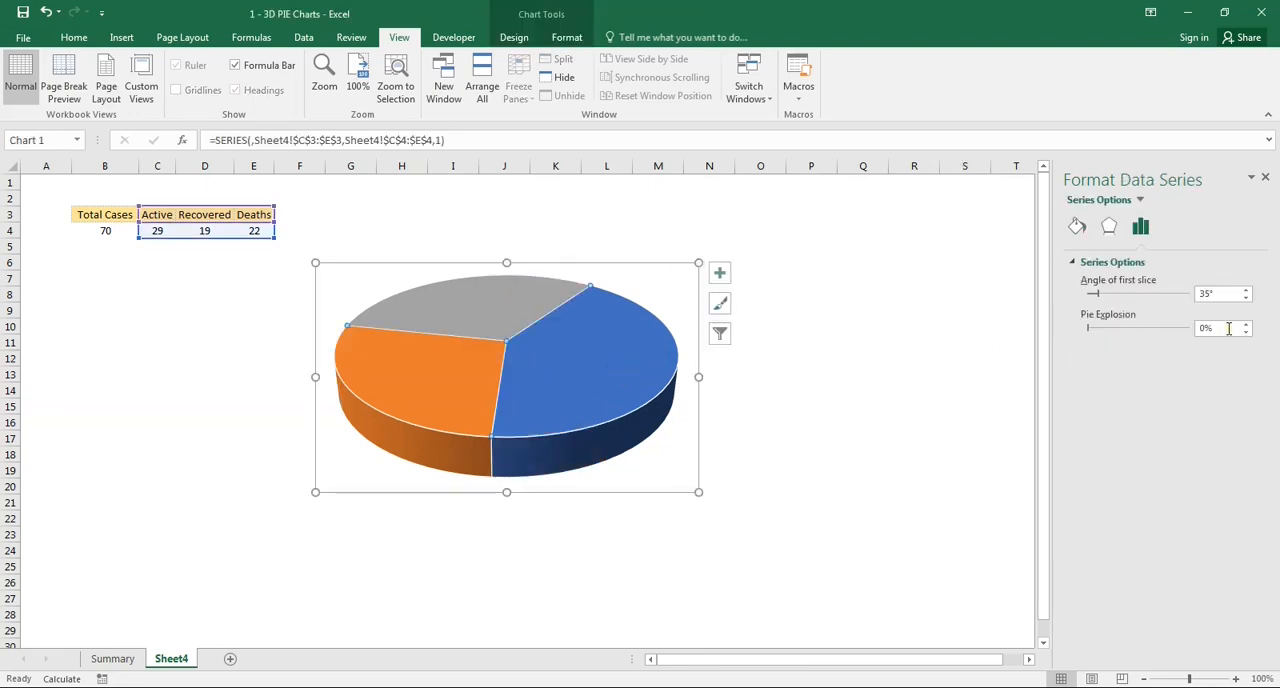
pyautogui.doubleClick(1228, 328)
pyautogui.write('1')
pyautogui.click(1017, 364)
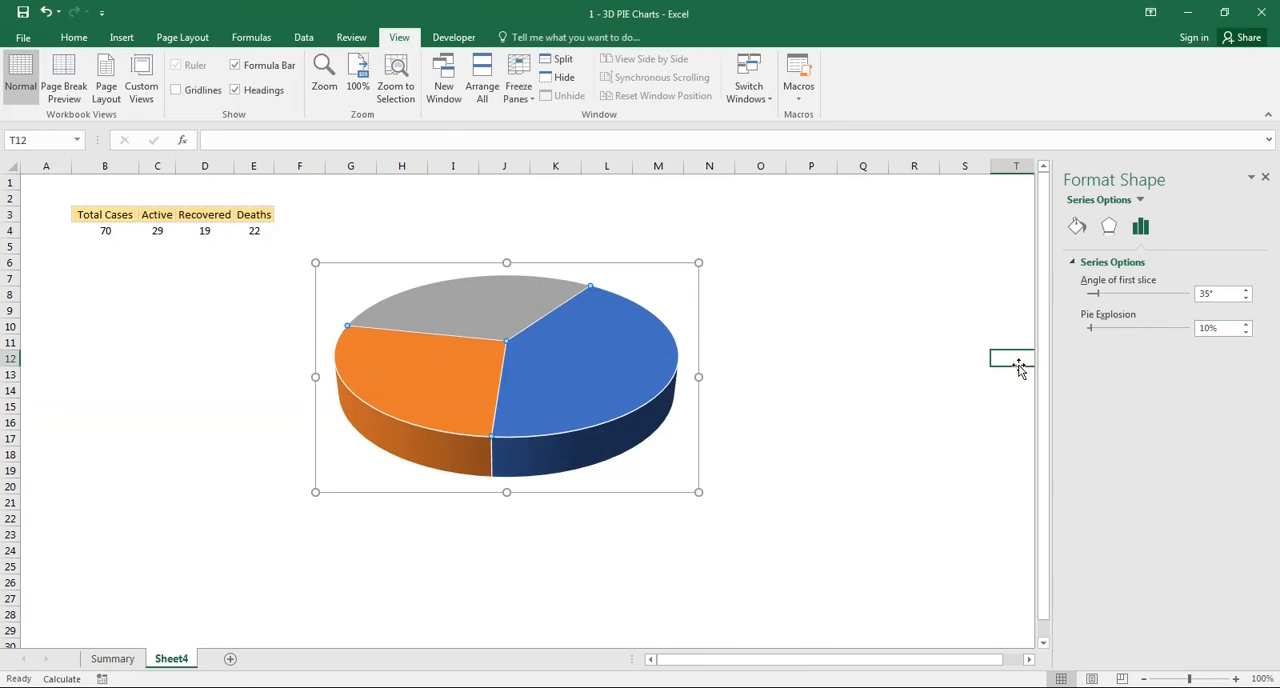
# - Apply a gradient fill to the pie chart's Active slice only
pyautogui.click(552, 388)
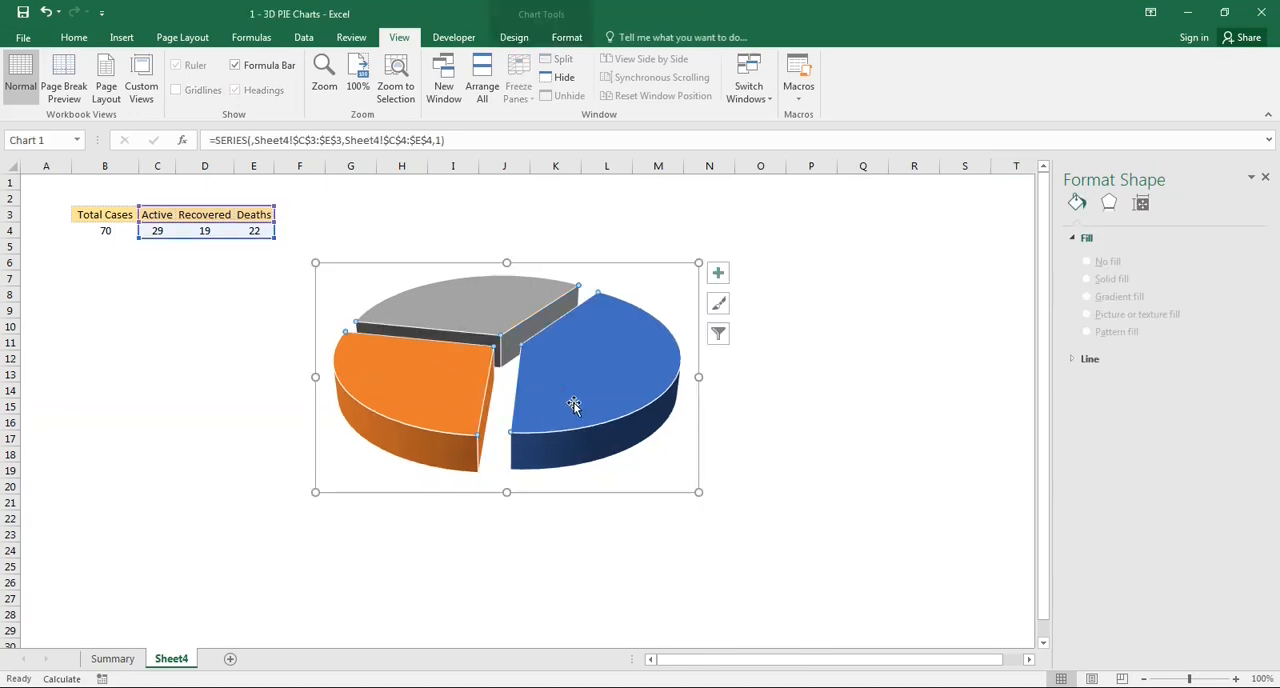
pyautogui.click(537, 264)
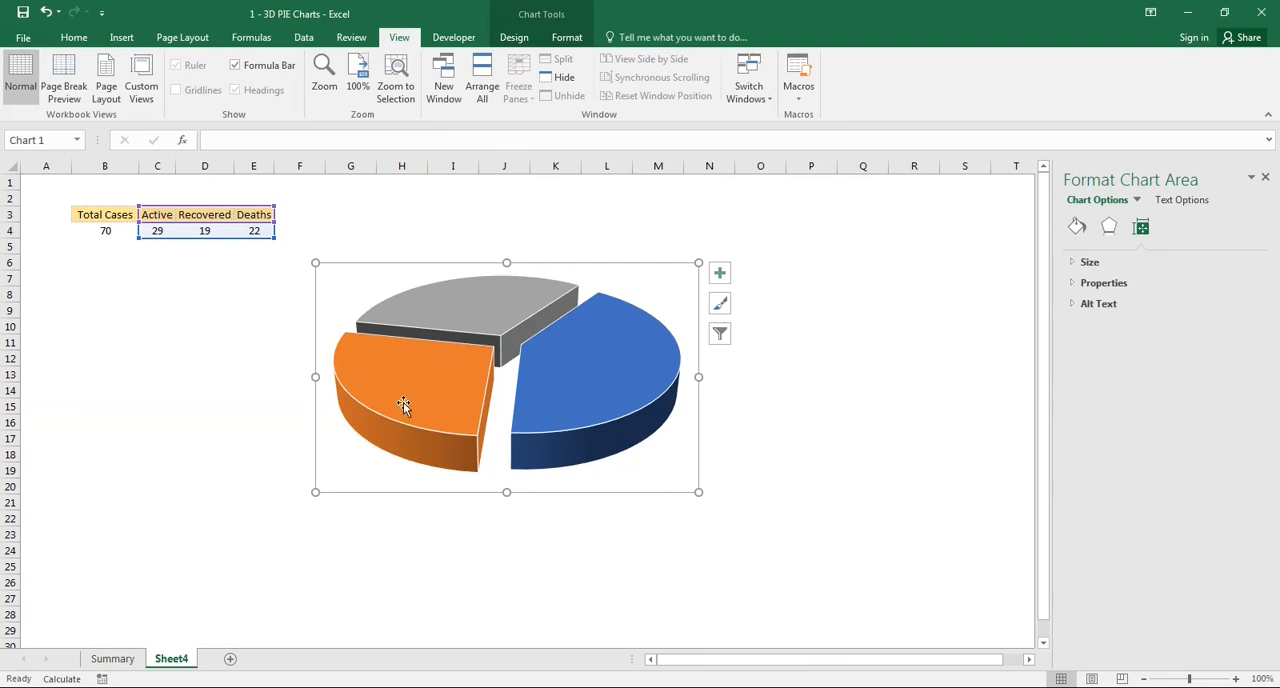
pyautogui.click(565, 397)
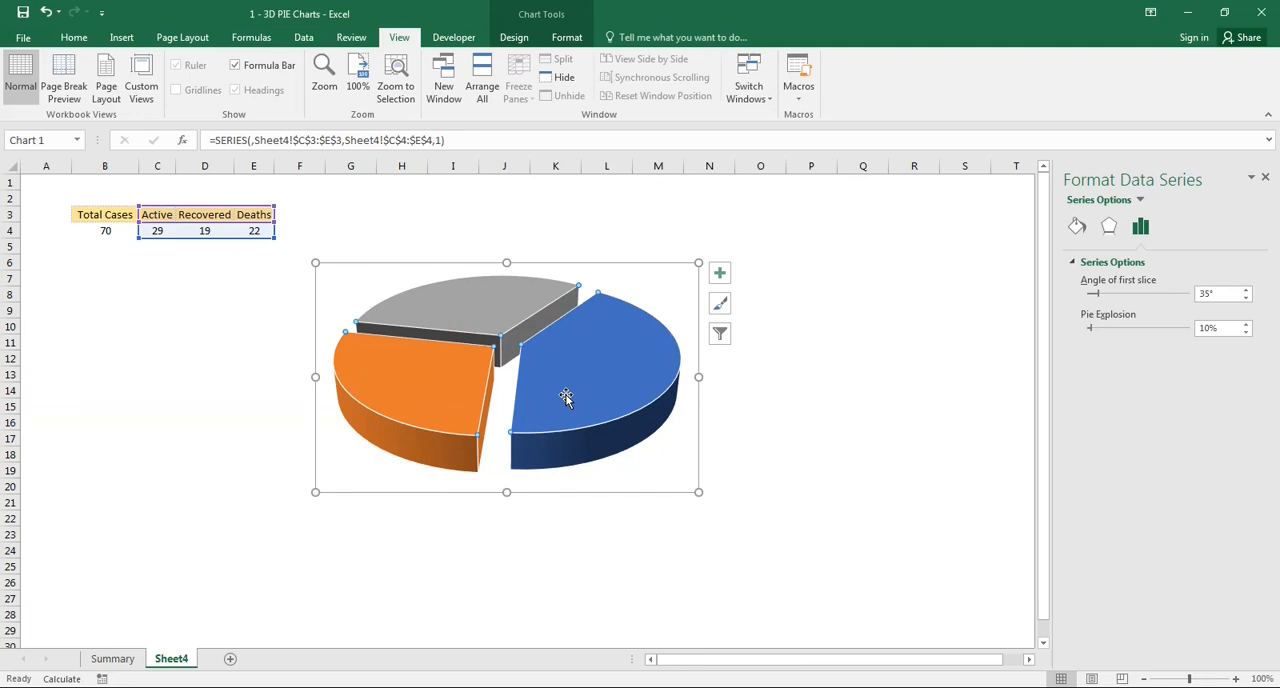
pyautogui.click(565, 395)
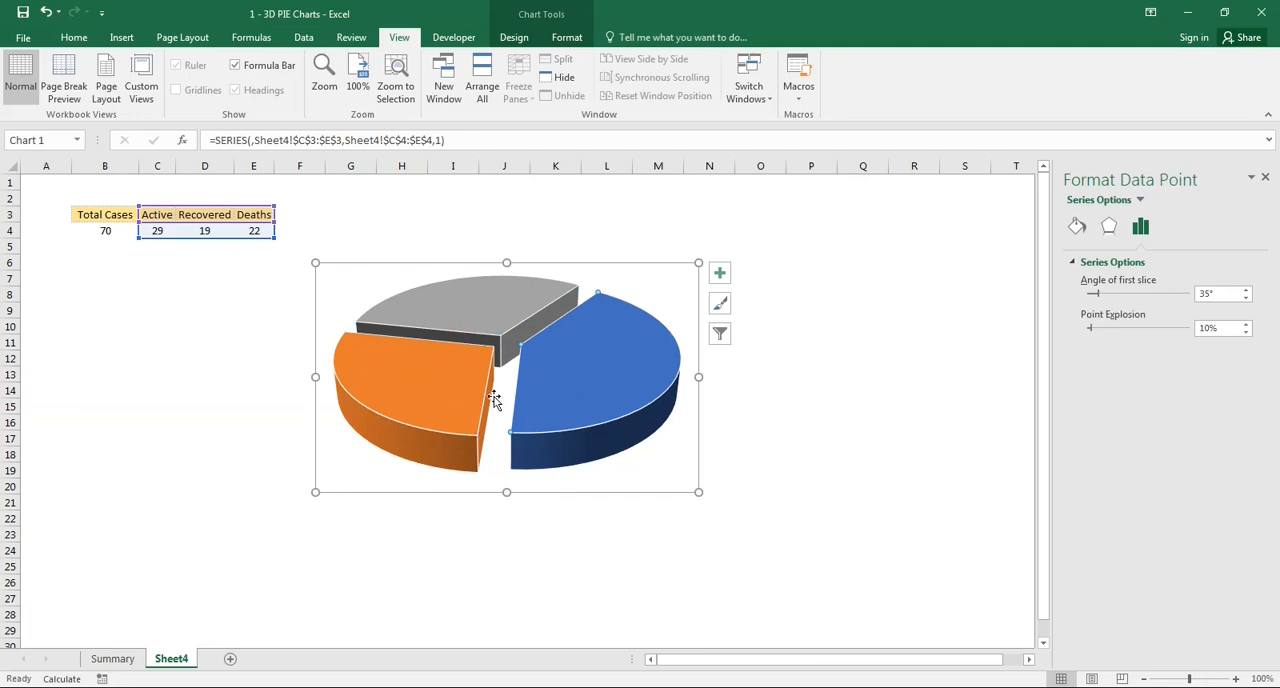
pyautogui.moveTo(580, 388)
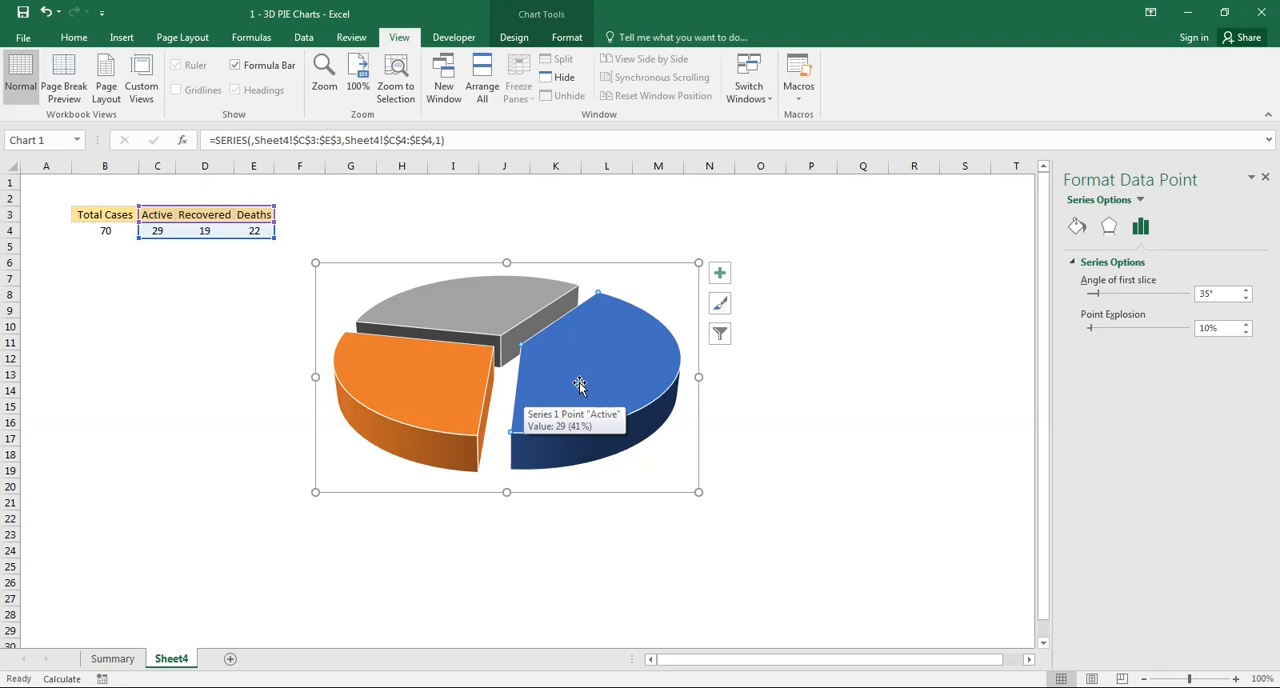
pyautogui.click(1076, 226)
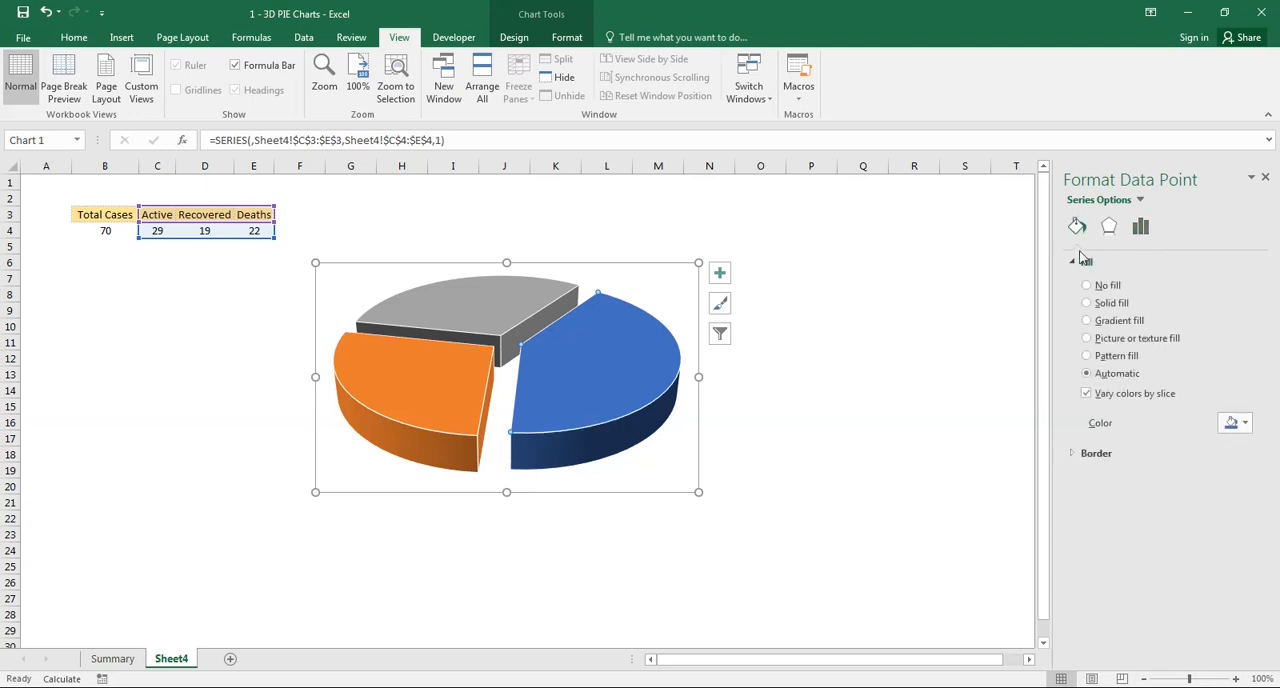
pyautogui.click(1086, 320)
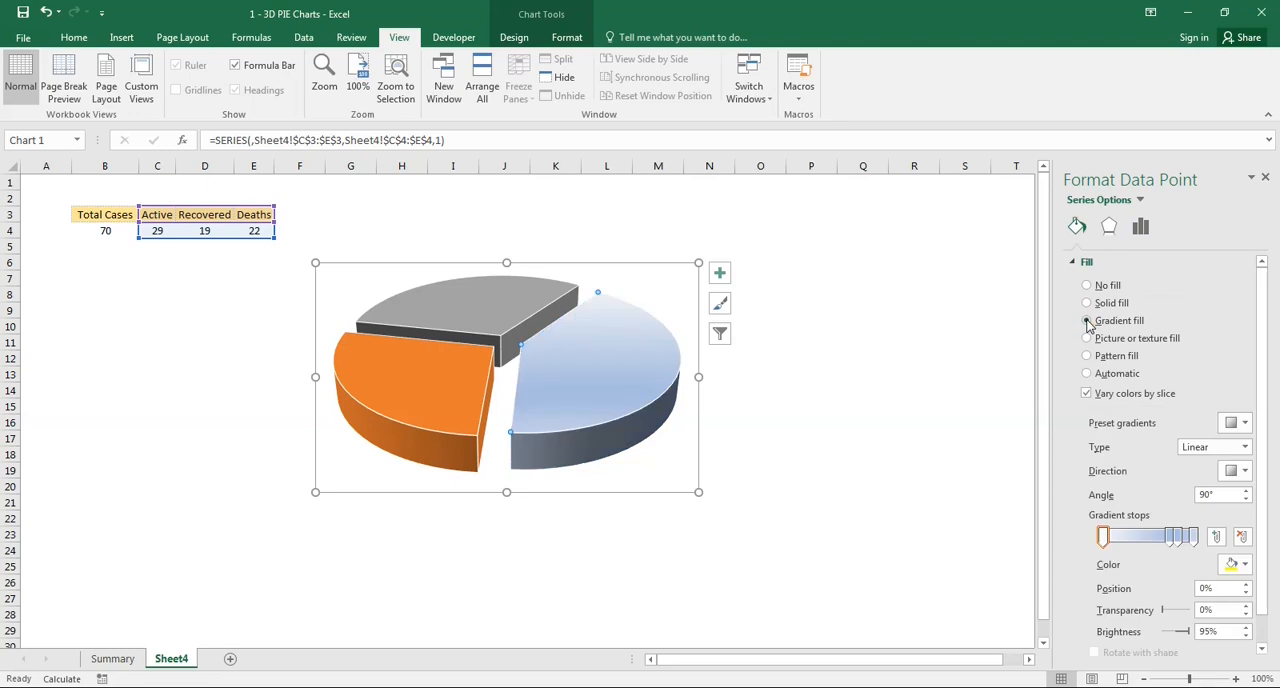
# - Remove the two intermediate gradient stops from the Active slice's fill, keeping only the first and last stops
pyautogui.click(1178, 540)
pyautogui.click(1168, 540)
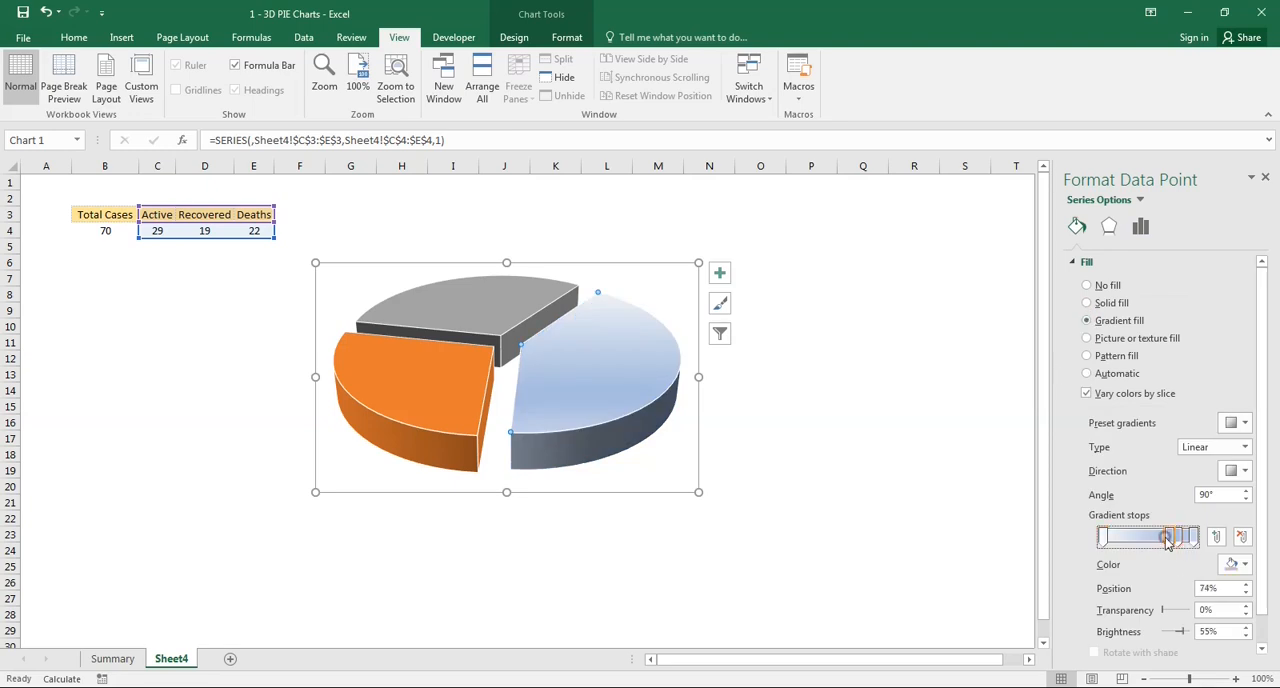
pyautogui.click(1240, 538)
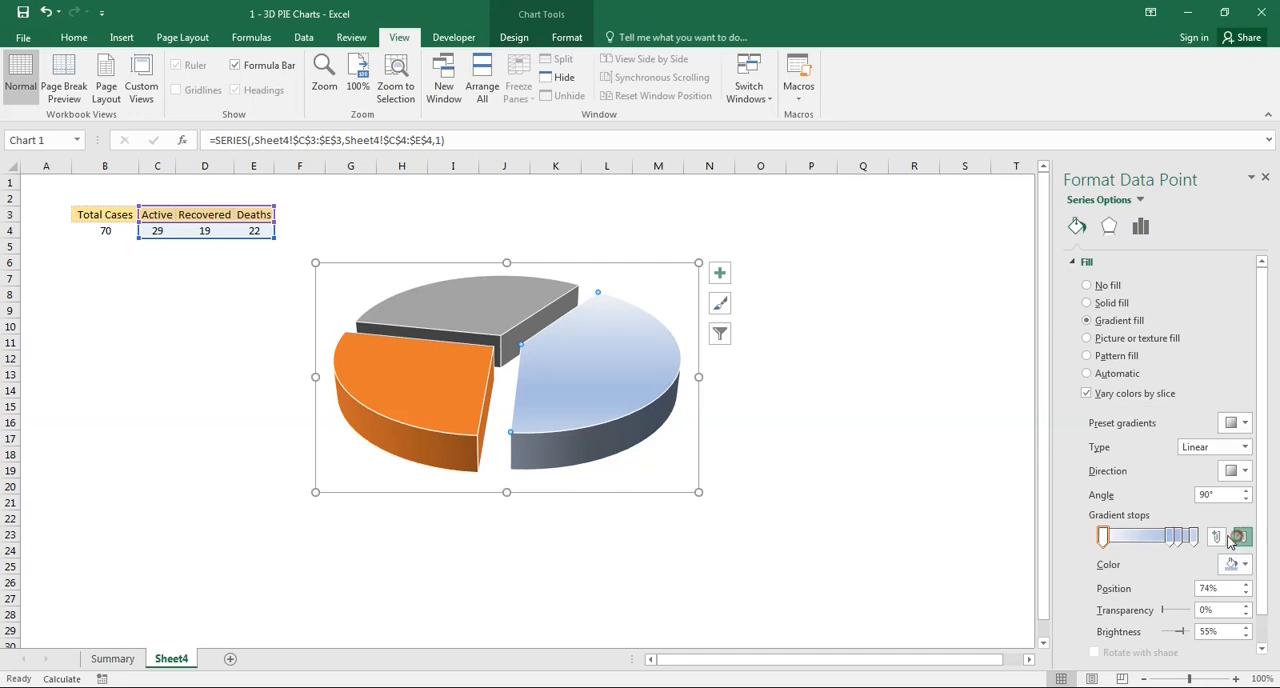
pyautogui.click(1242, 538)
pyautogui.click(1244, 538)
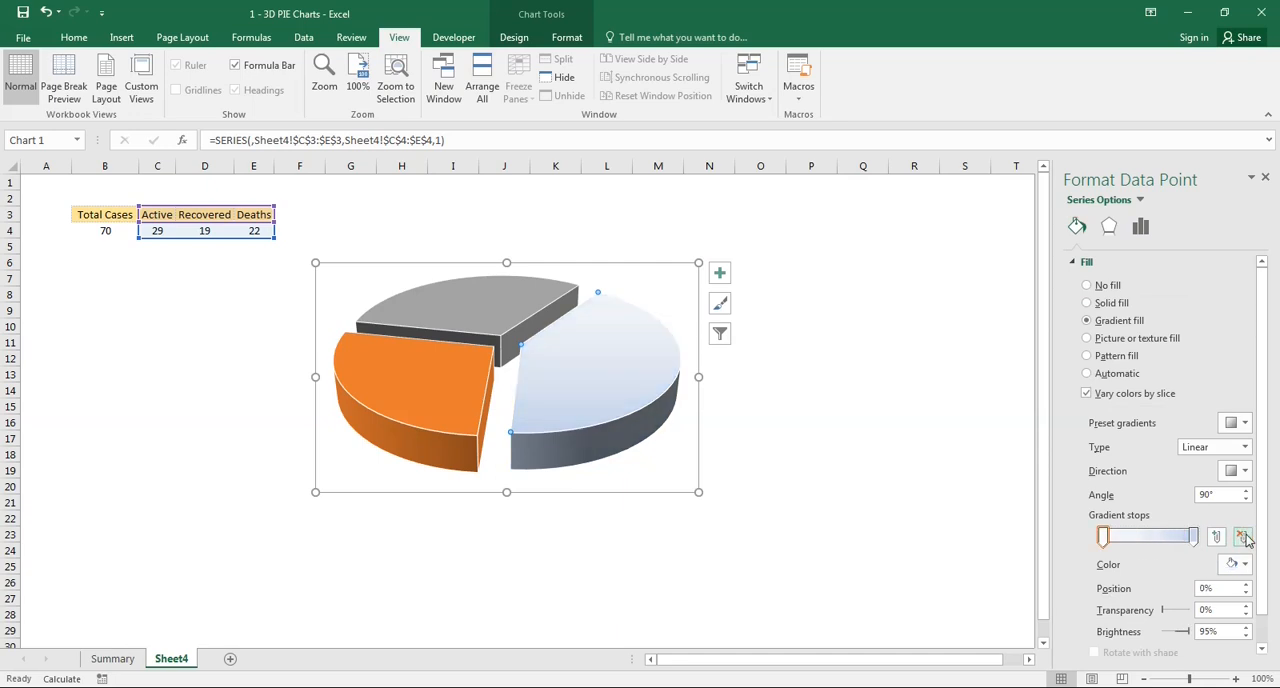
# - Colour the Active slice's first gradient stop magenta and its last stop Gray-25%, Background 1, Darker 15%
pyautogui.click(1102, 541)
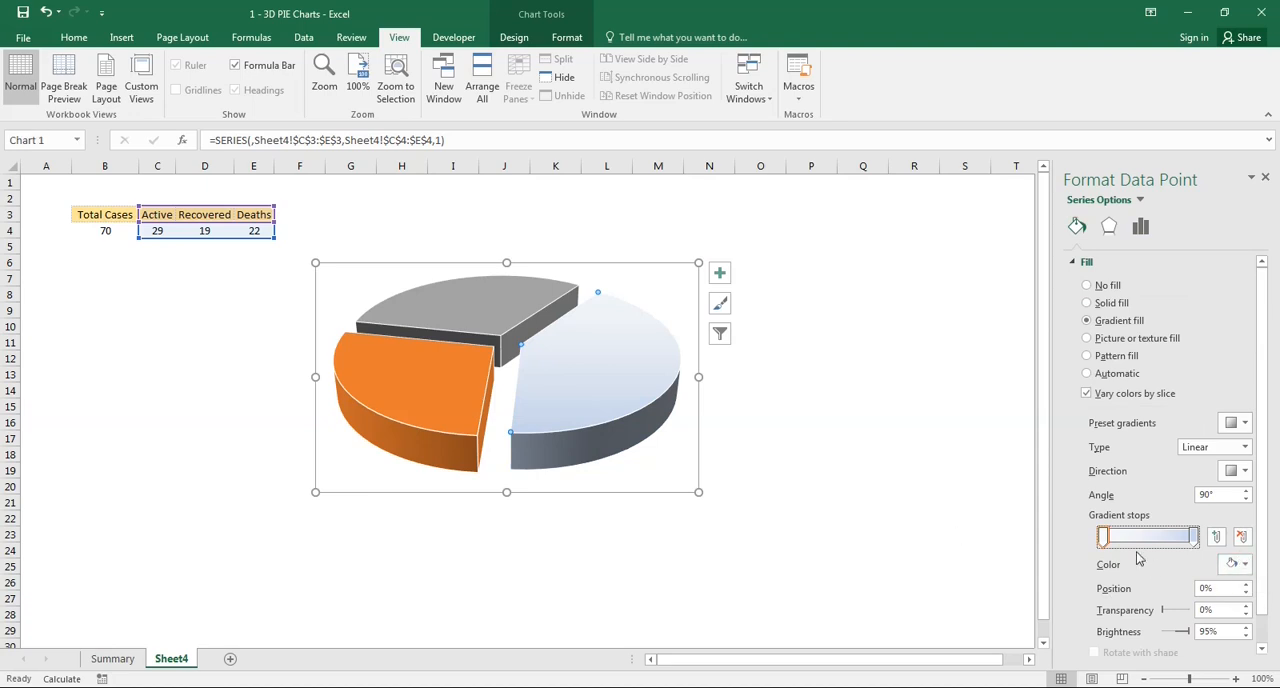
pyautogui.click(1243, 566)
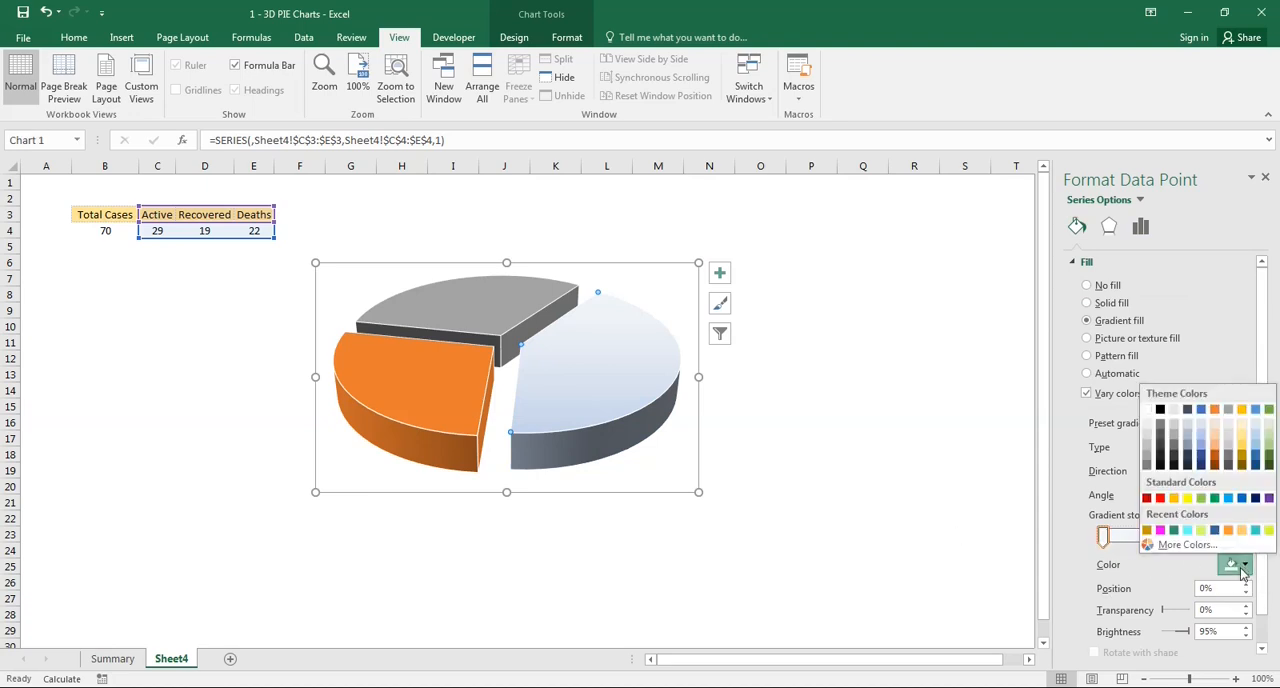
pyautogui.click(1160, 530)
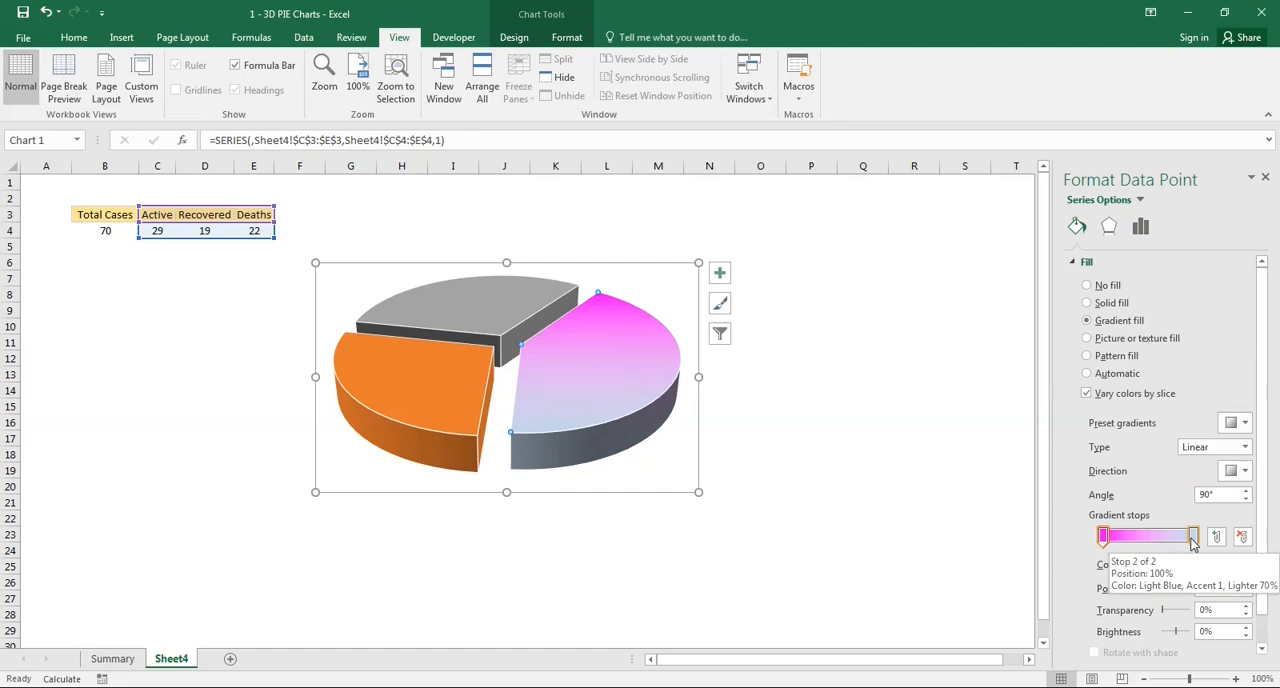
pyautogui.click(1192, 538)
pyautogui.click(1240, 565)
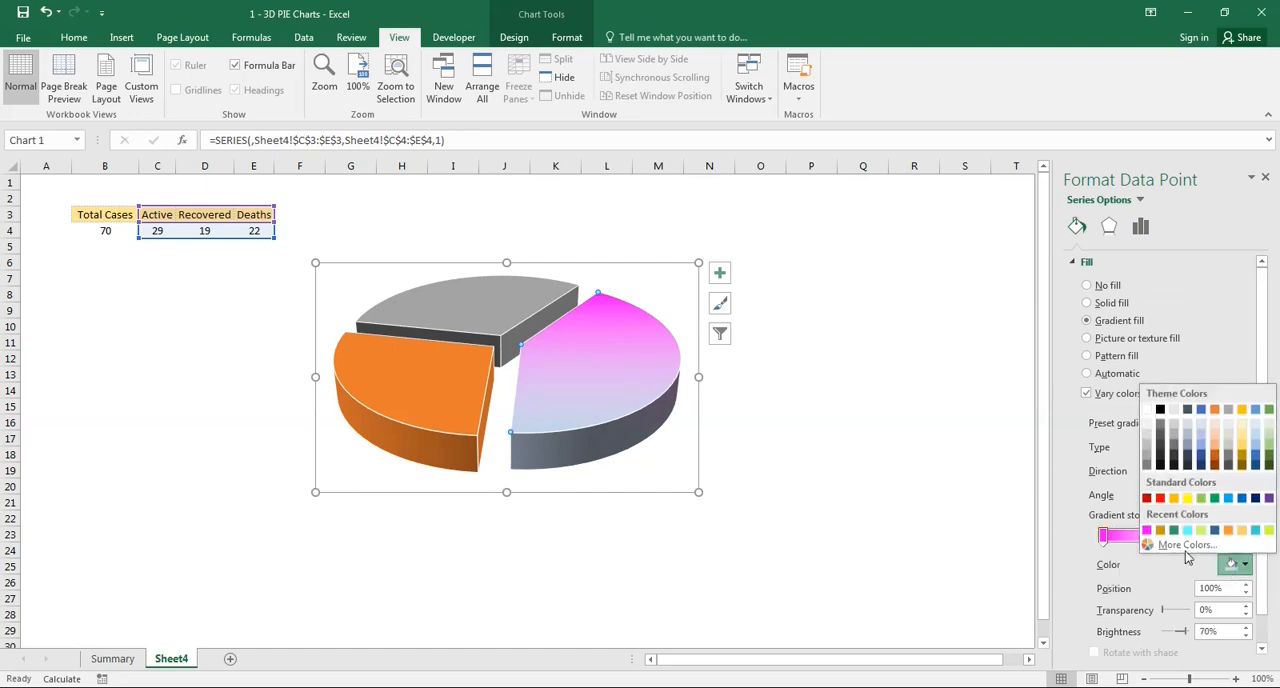
pyautogui.click(1147, 443)
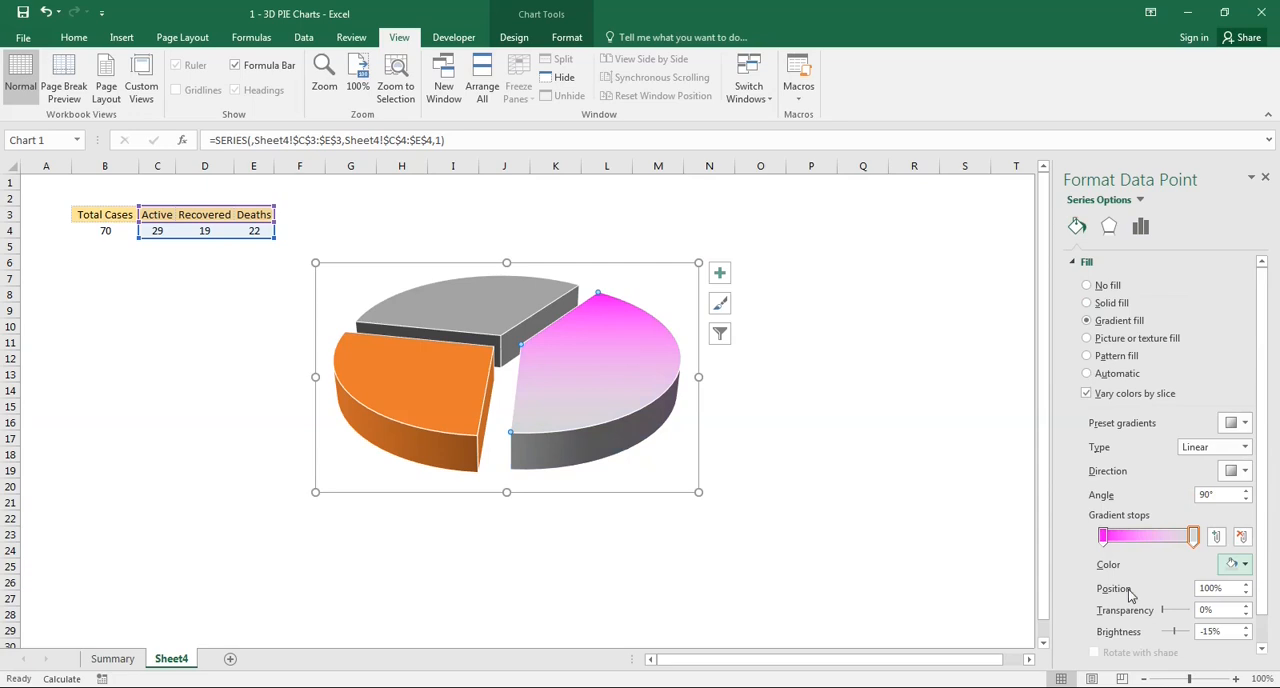
# - Give the Recovered slice a gradient fill with dark green as the first stop and light gray at the end
pyautogui.click(403, 400)
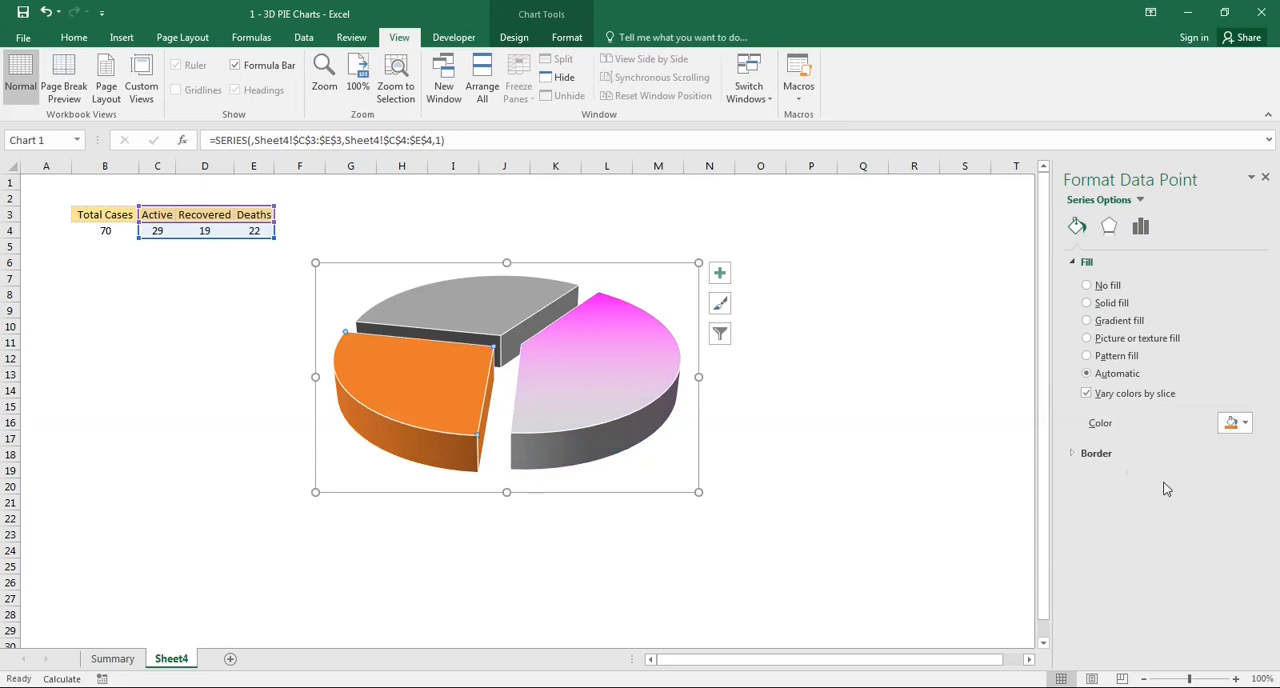
pyautogui.click(1087, 320)
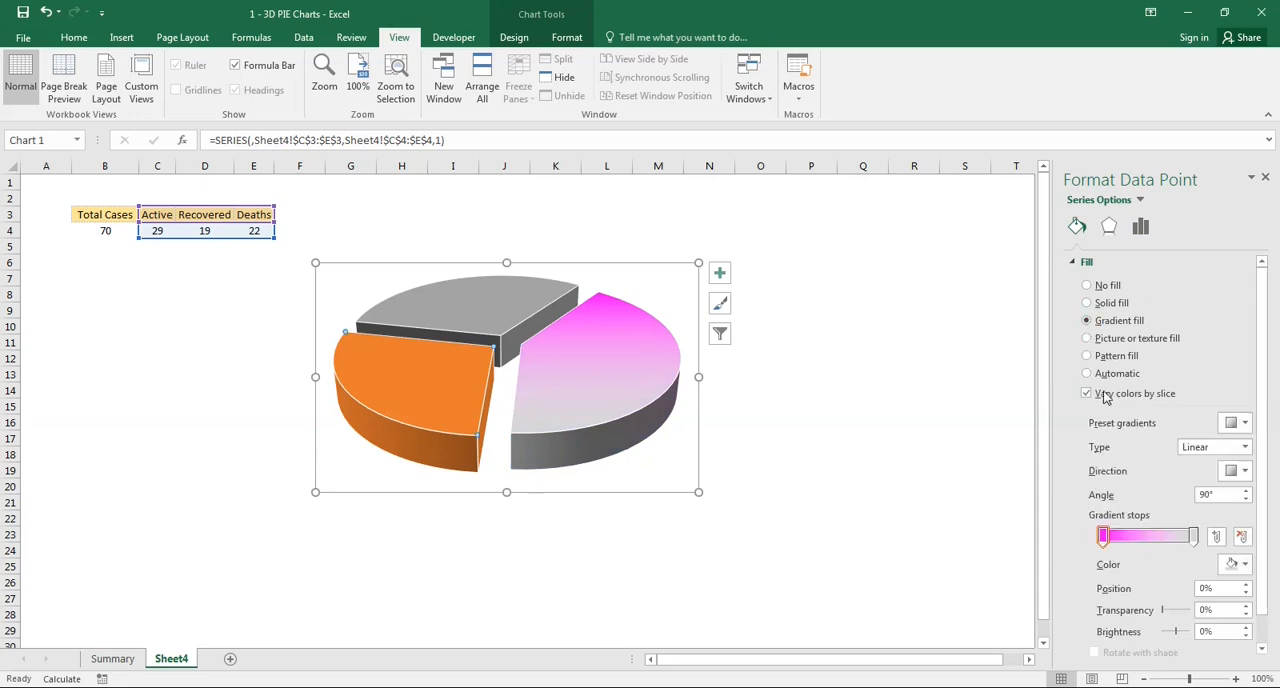
pyautogui.click(1231, 565)
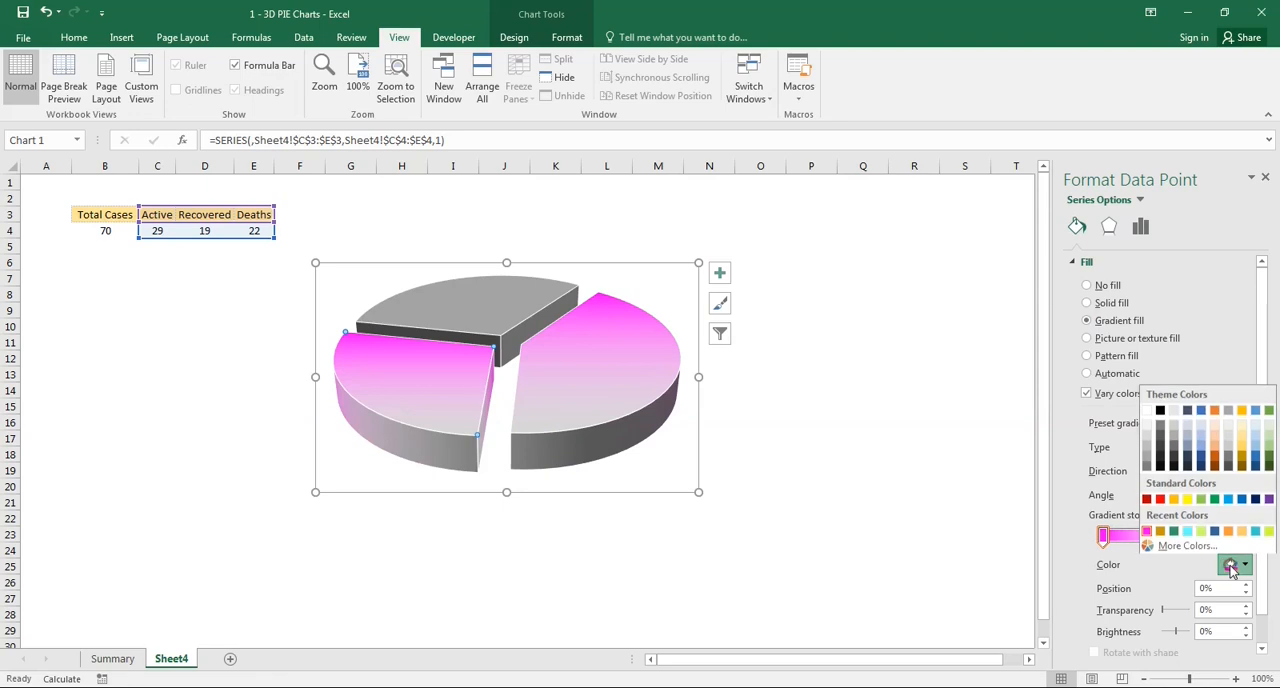
pyautogui.click(1176, 530)
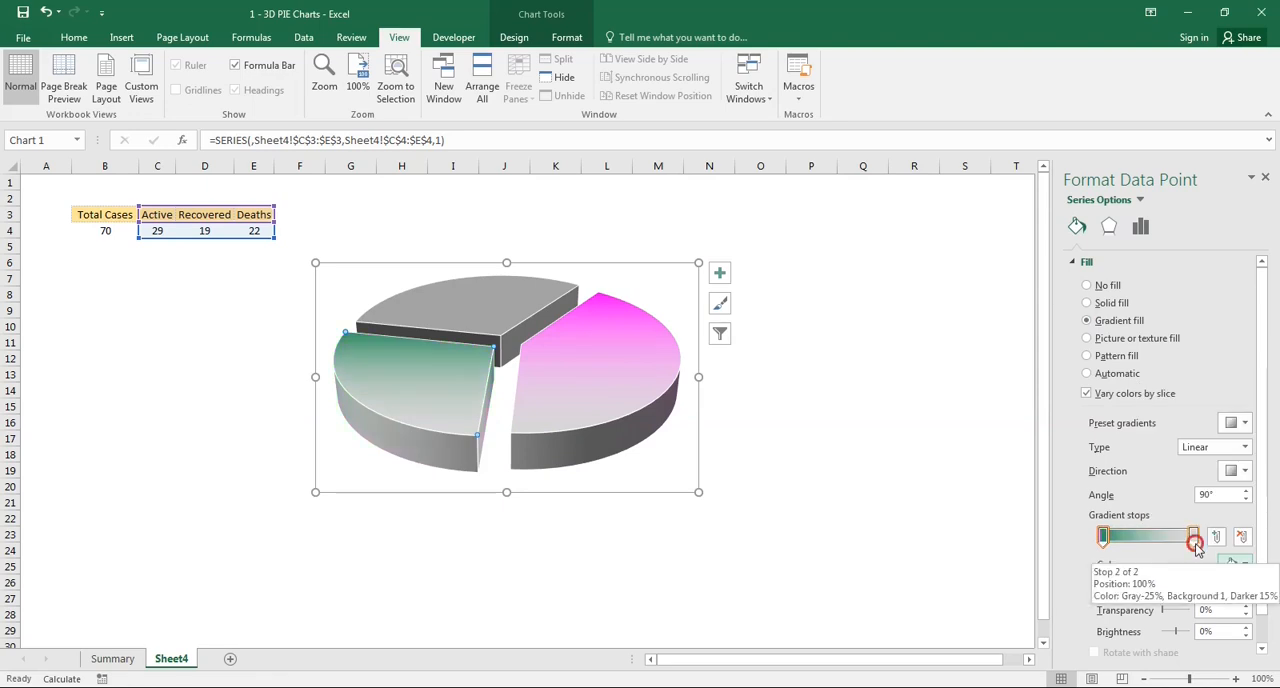
pyautogui.click(1195, 543)
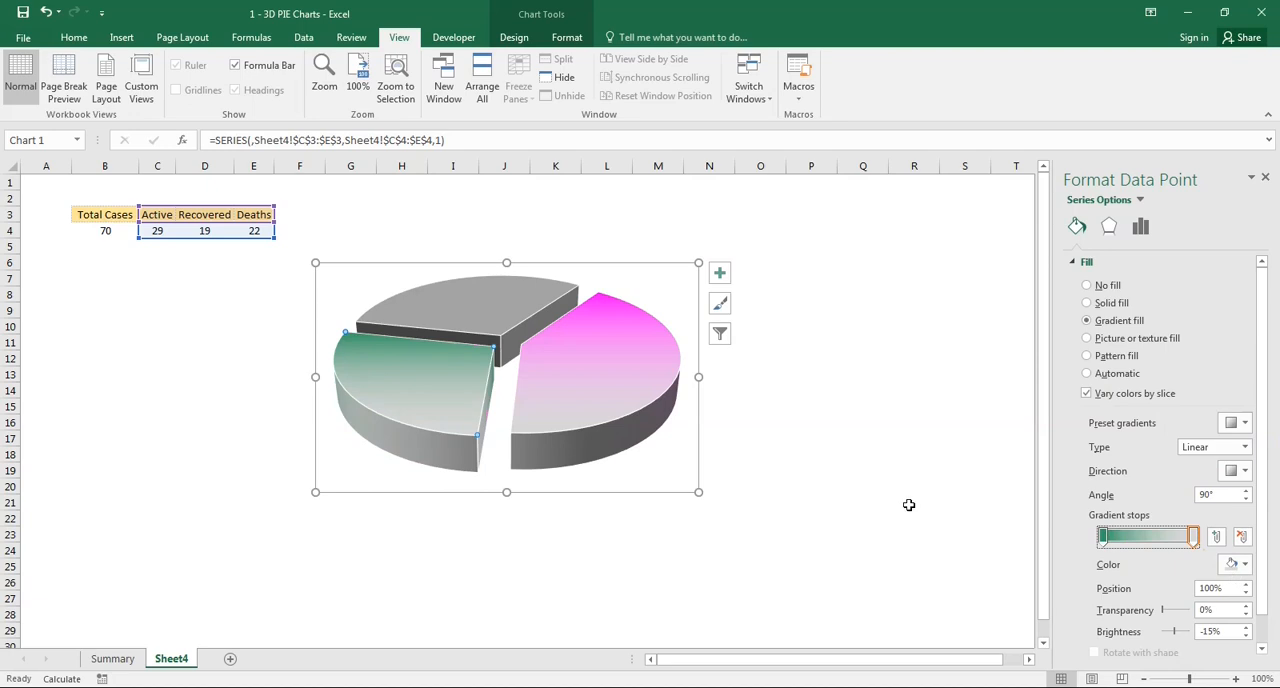
# - Give the Deaths slice a gradient fill with lime yellow as the first stop and light gray at the end
pyautogui.click(420, 296)
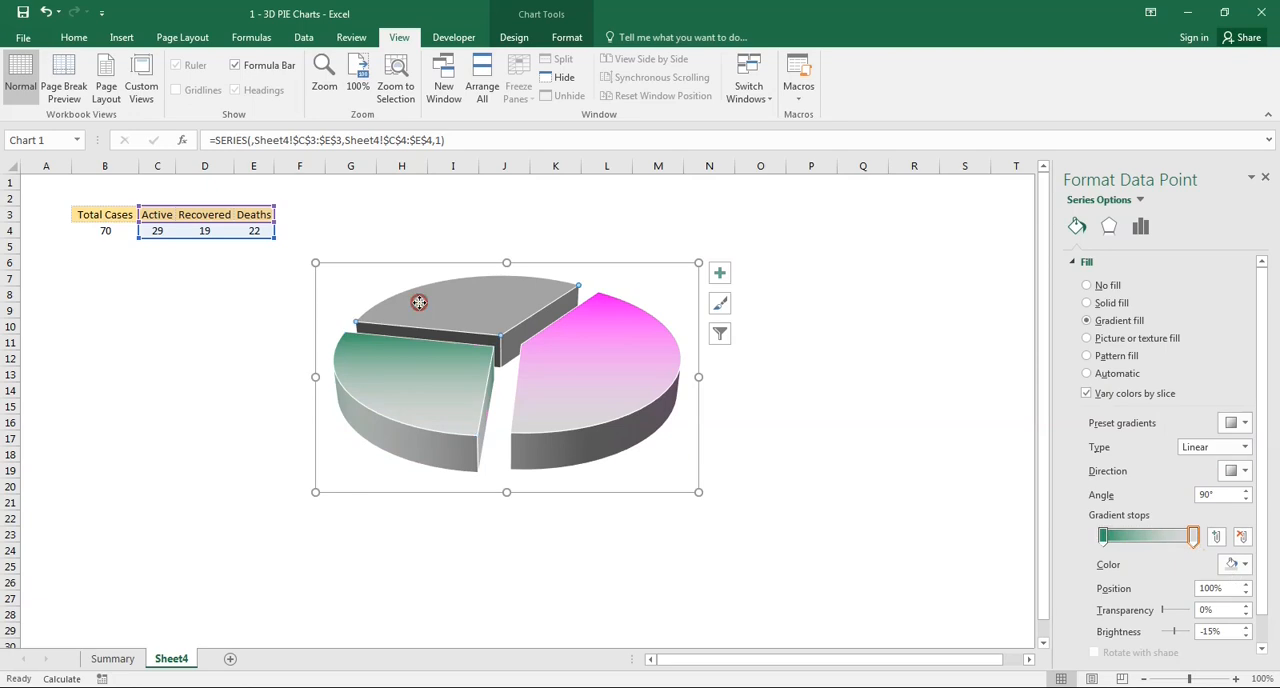
pyautogui.click(1087, 321)
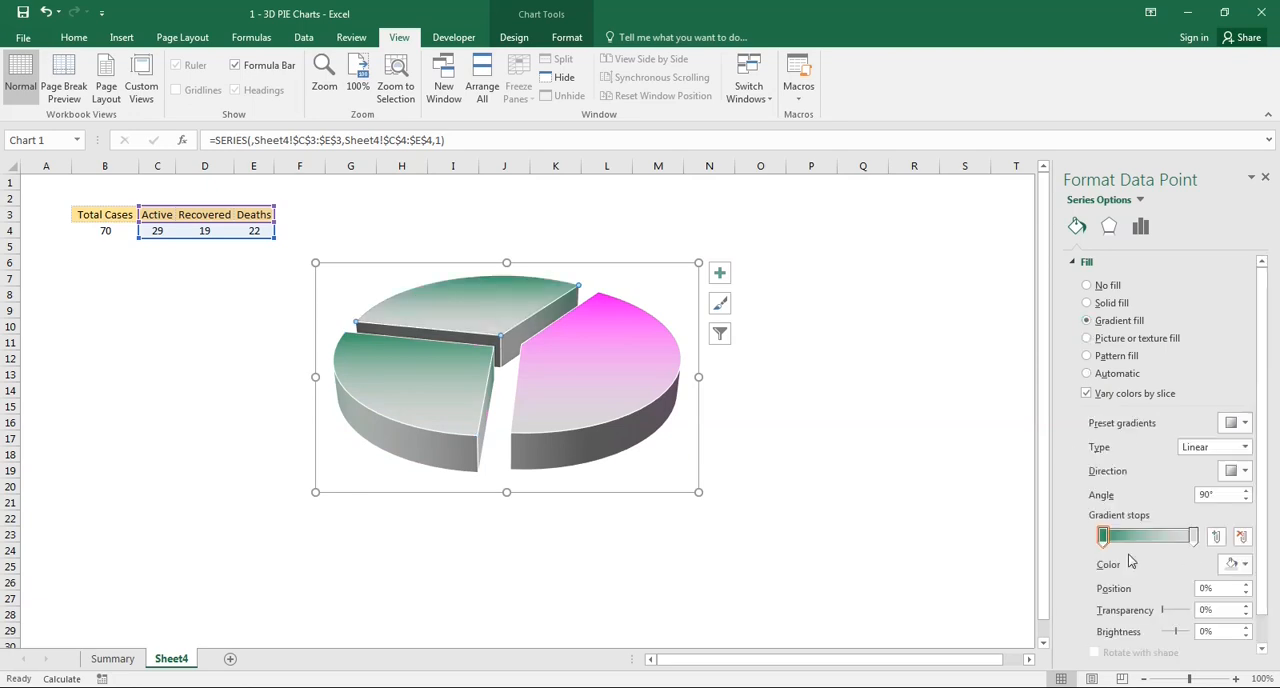
pyautogui.click(1233, 564)
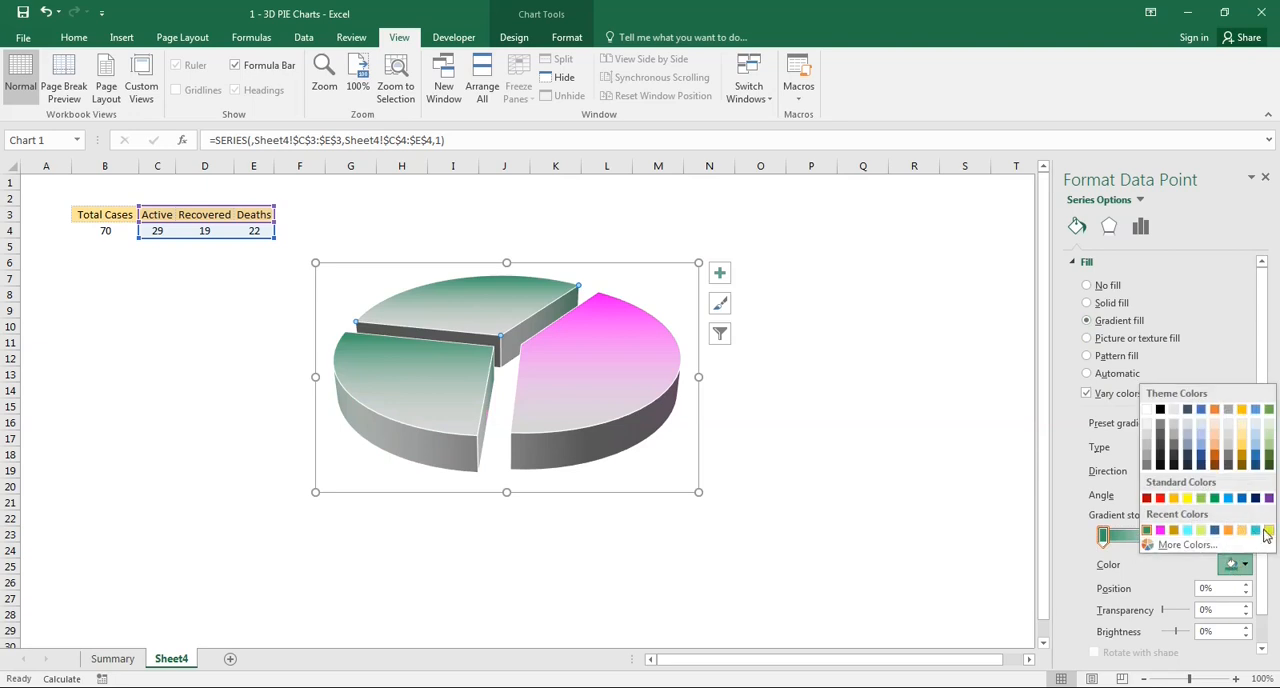
pyautogui.click(1268, 530)
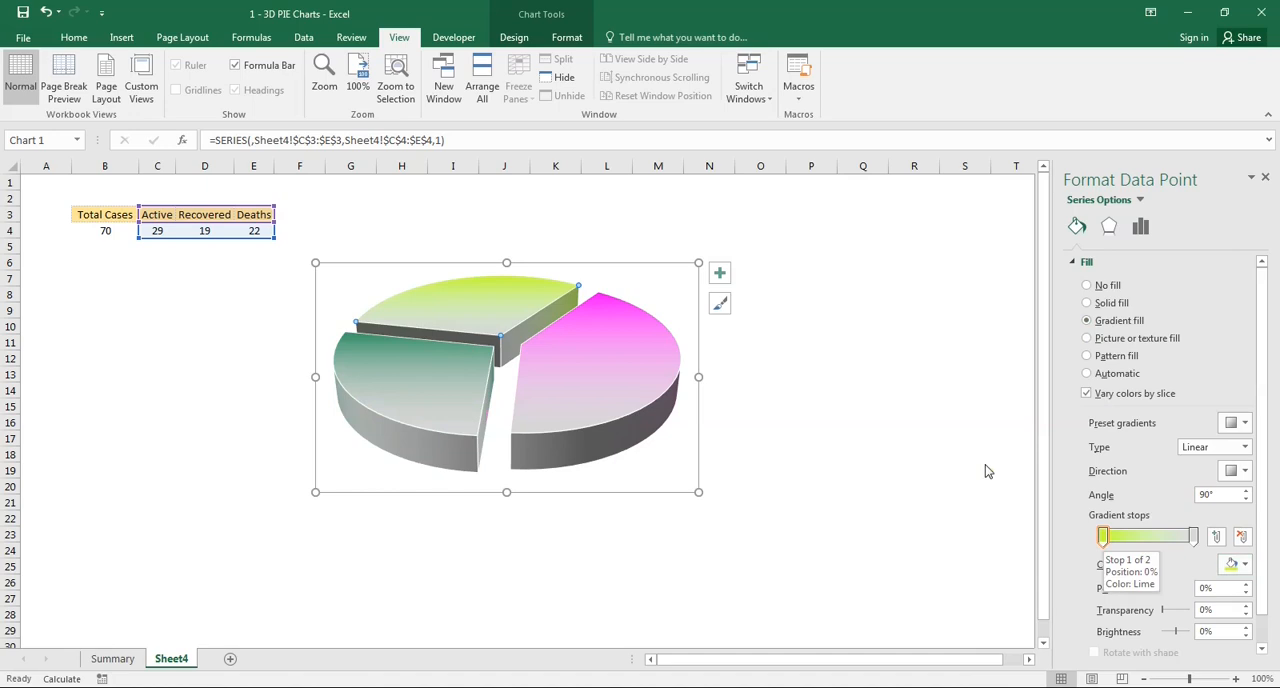
# - Move the whole pie chart slightly down and almost one column to the right
pyautogui.click(570, 402)
pyautogui.moveTo(543, 260); pyautogui.dragTo(592, 272)
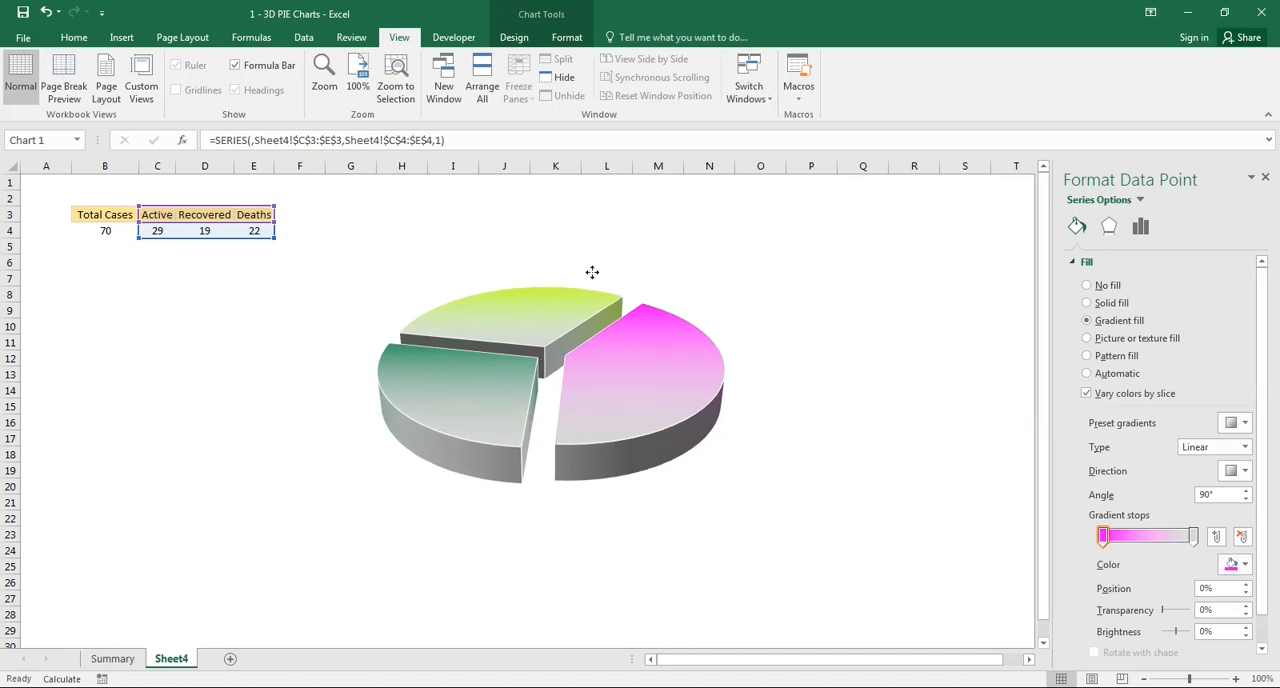
pyautogui.click(592, 272)
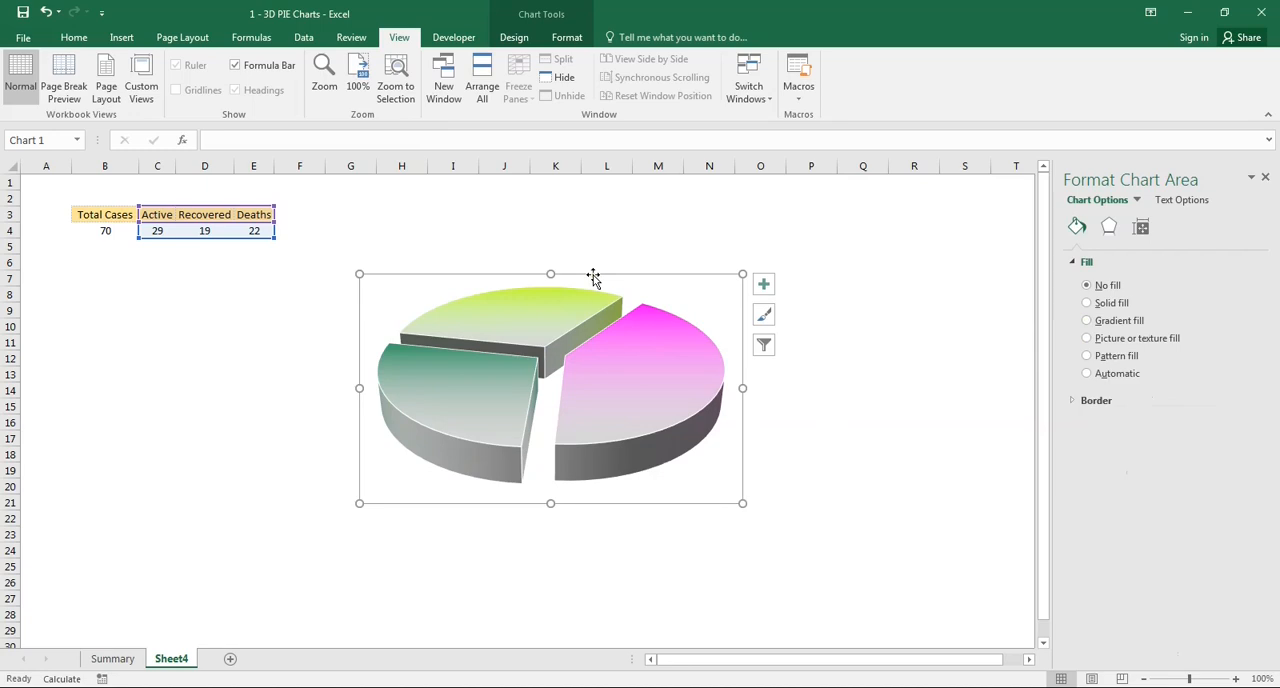
# - Add standard data labels to all slices of the pie series
pyautogui.rightClick(680, 398)
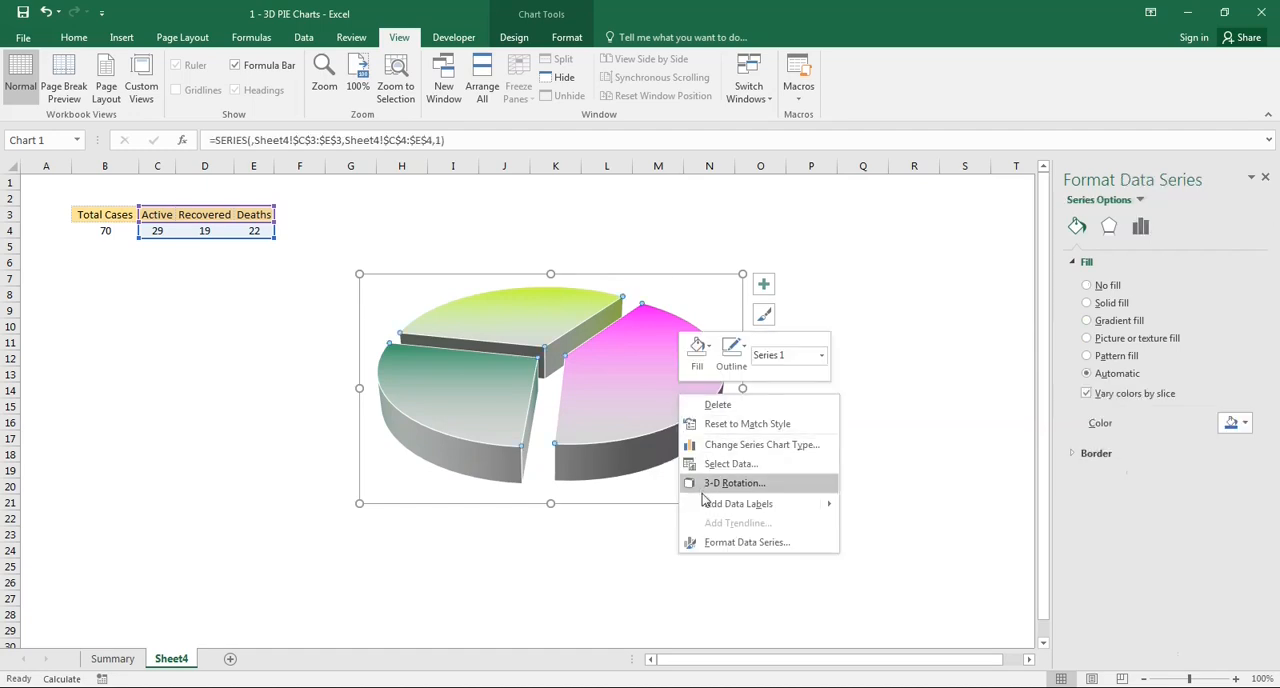
pyautogui.moveTo(707, 507)
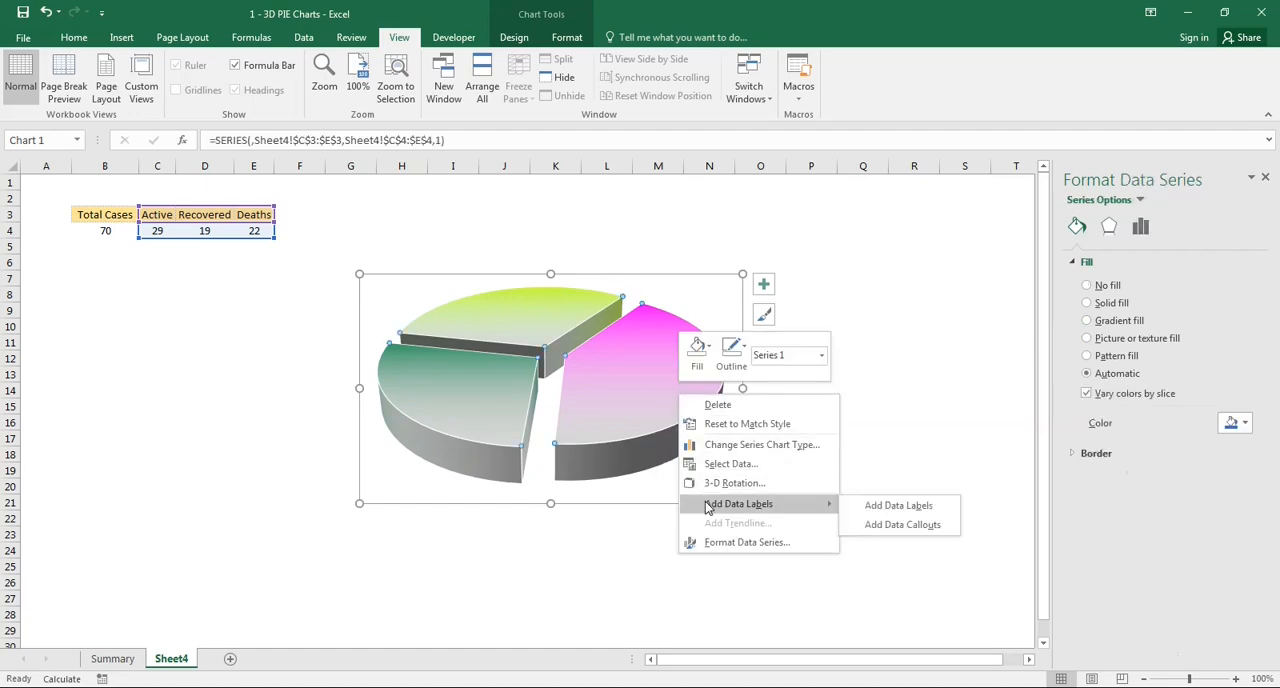
pyautogui.click(899, 506)
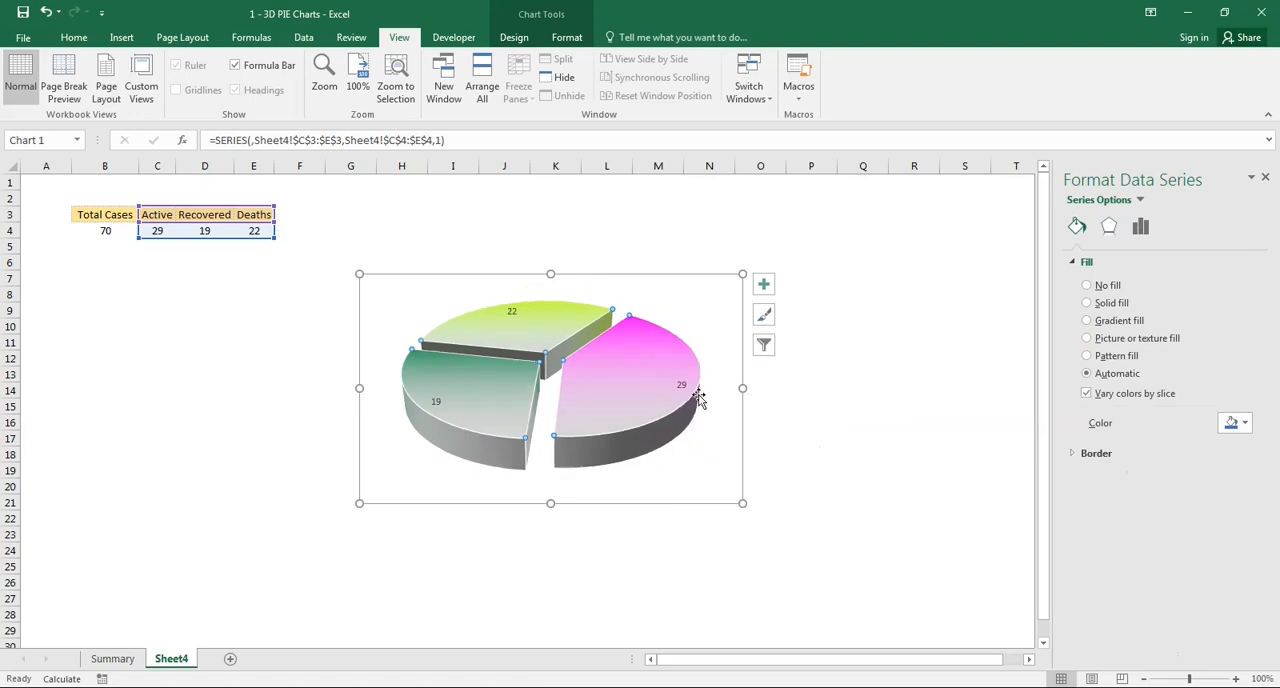
# - Include the category name along with the value in the data labels and set their separator to (New Line)
pyautogui.click(681, 387)
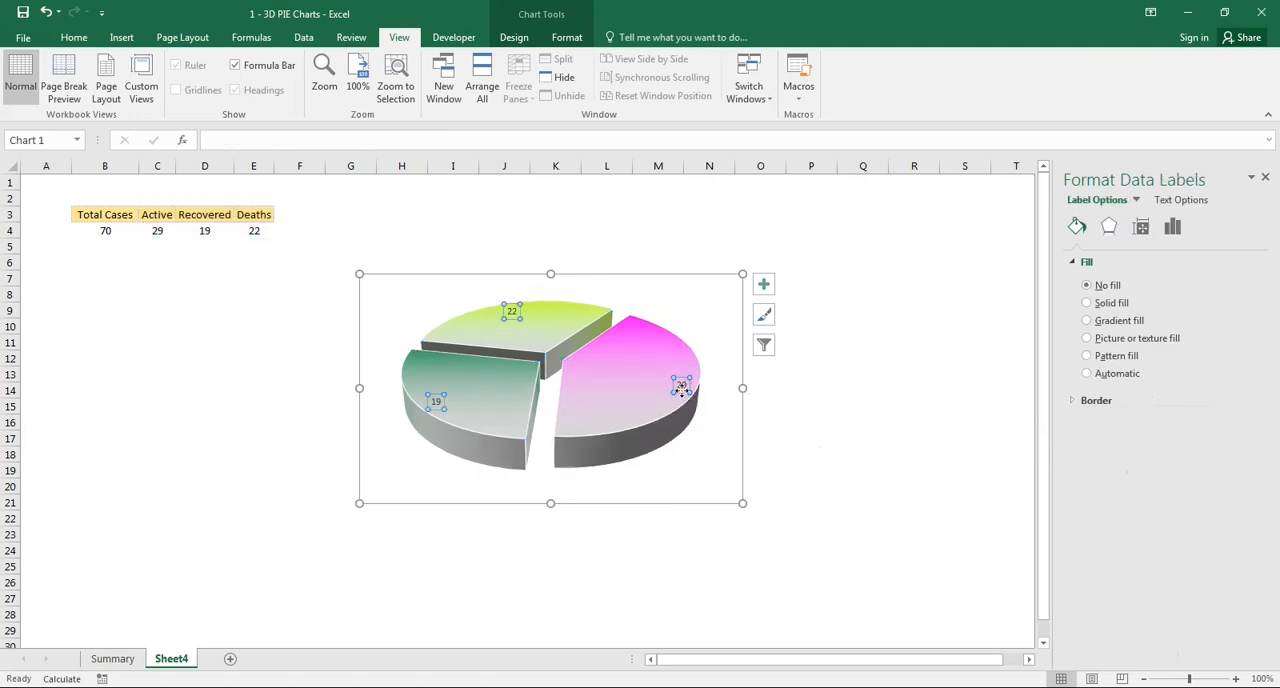
pyautogui.rightClick(682, 391)
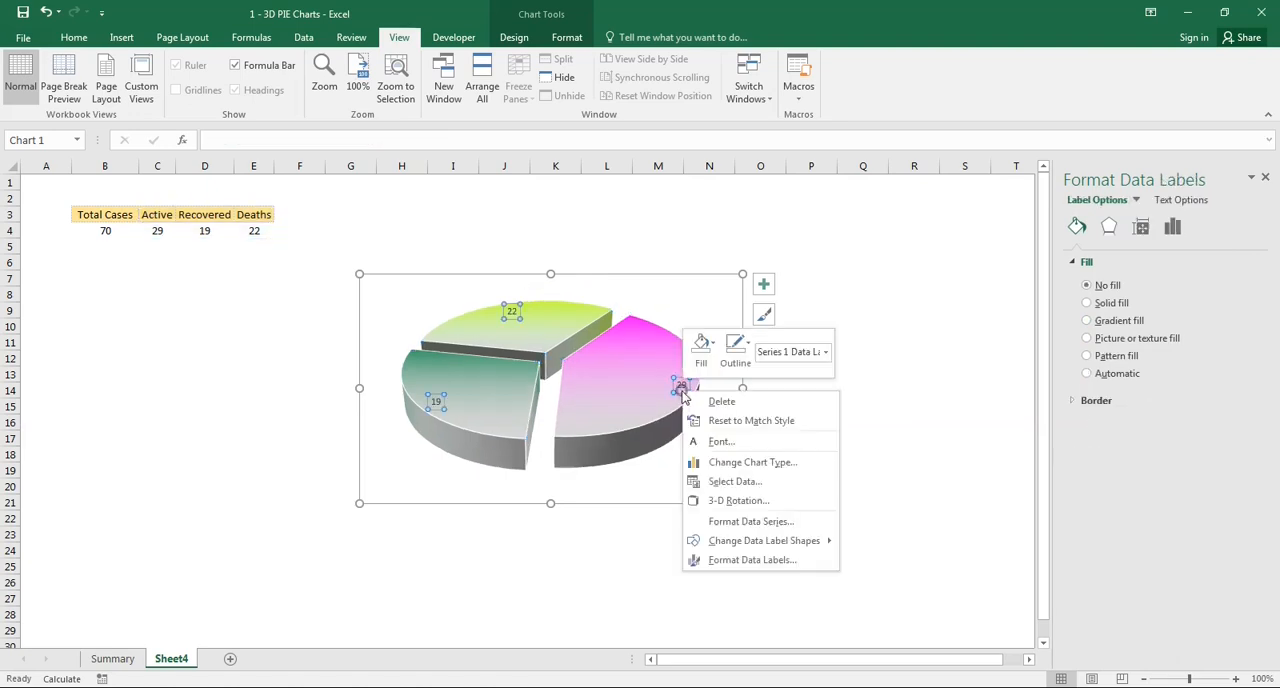
pyautogui.click(784, 562)
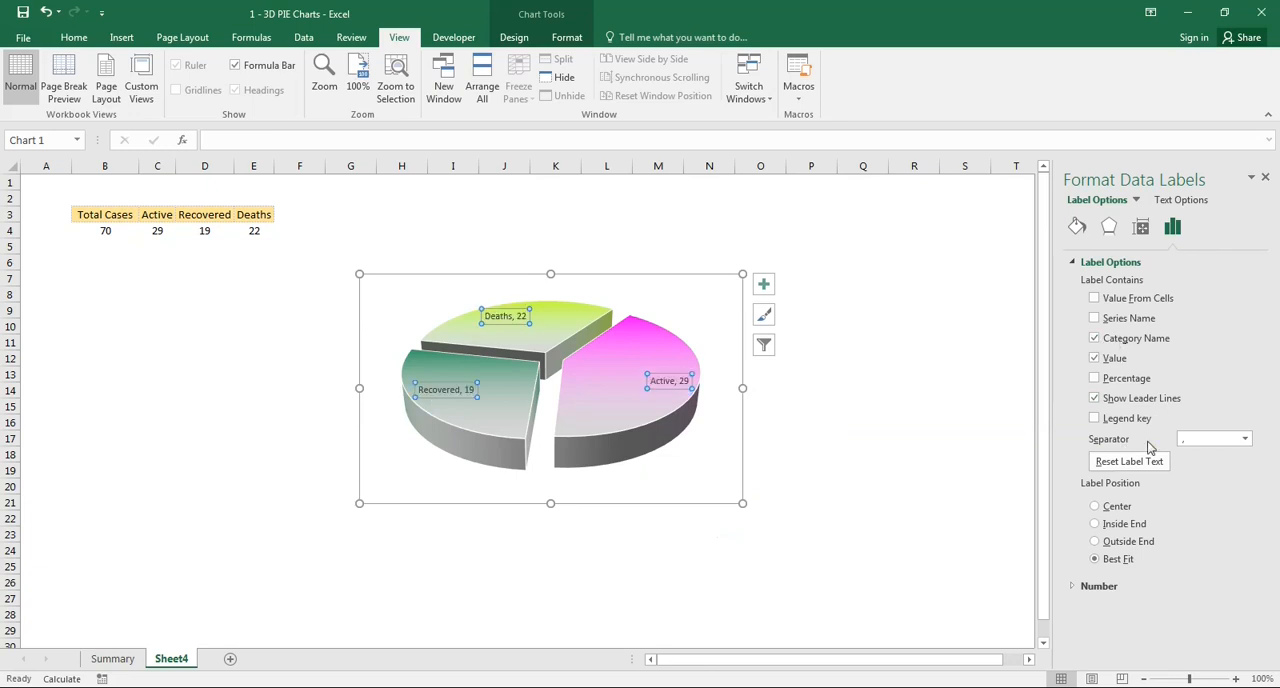
pyautogui.click(1245, 439)
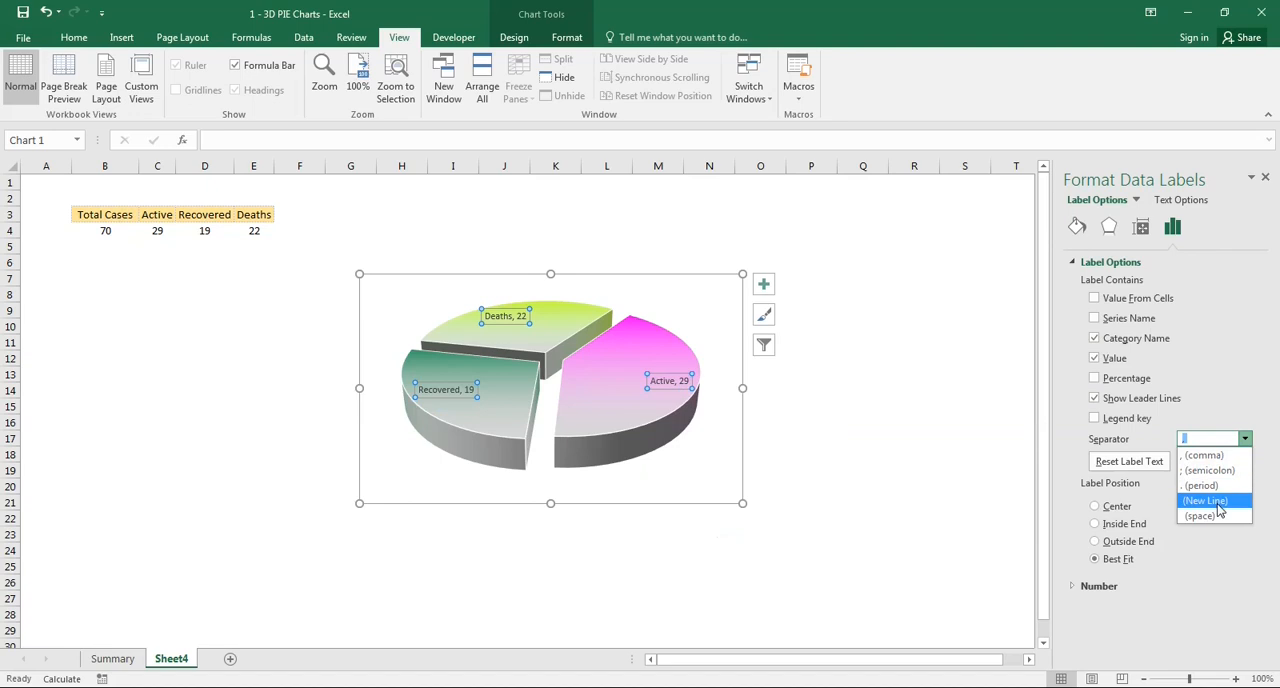
pyautogui.click(1219, 502)
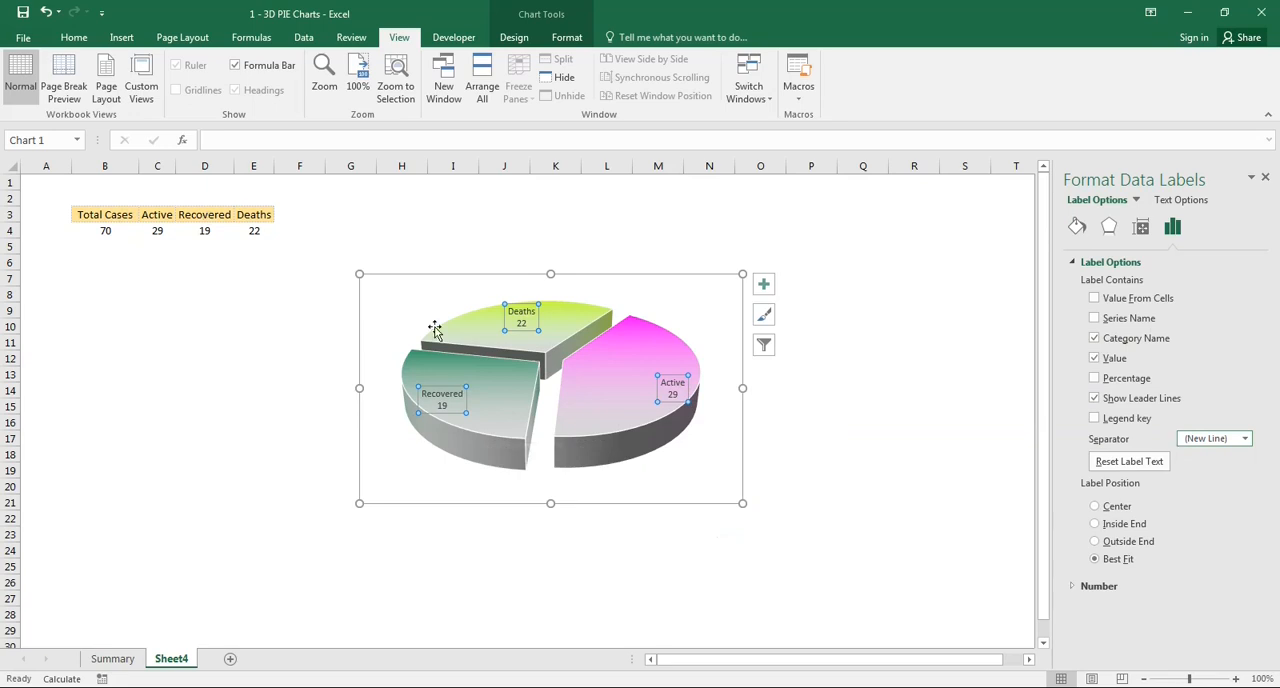
pyautogui.click(446, 273)
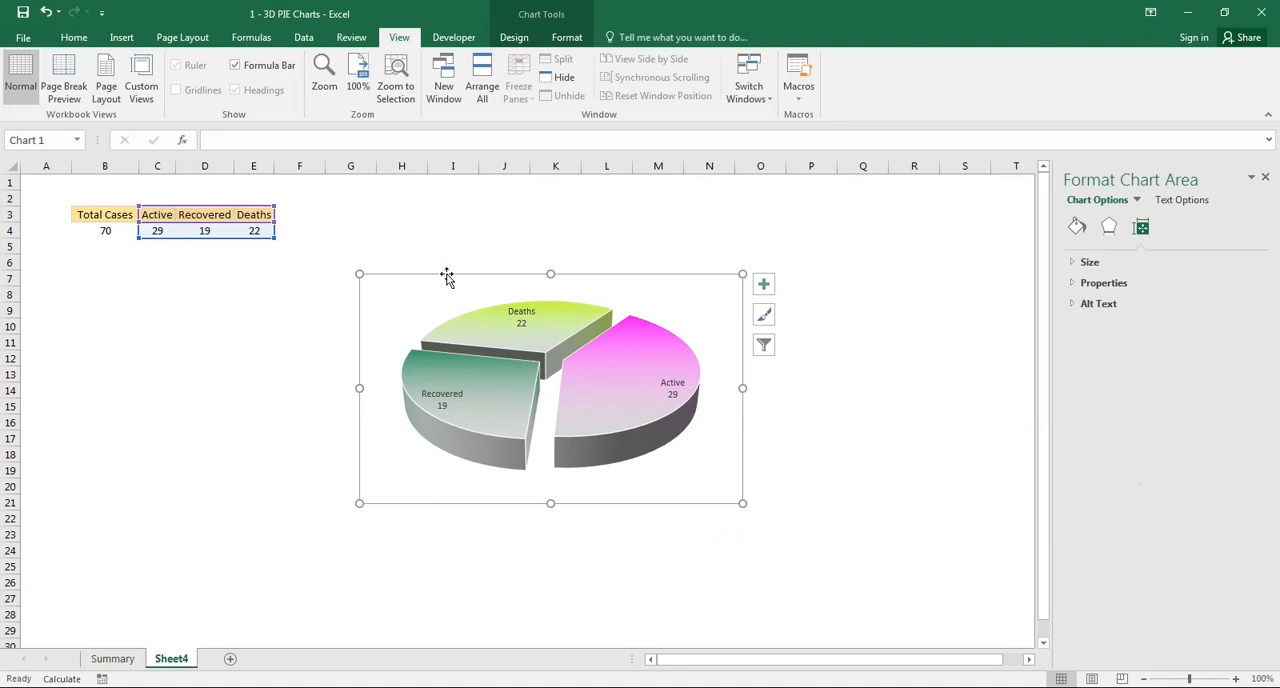
# - Recalculate the table's random values and change the text fill of all pie data labels to white
pyautogui.press('F9')
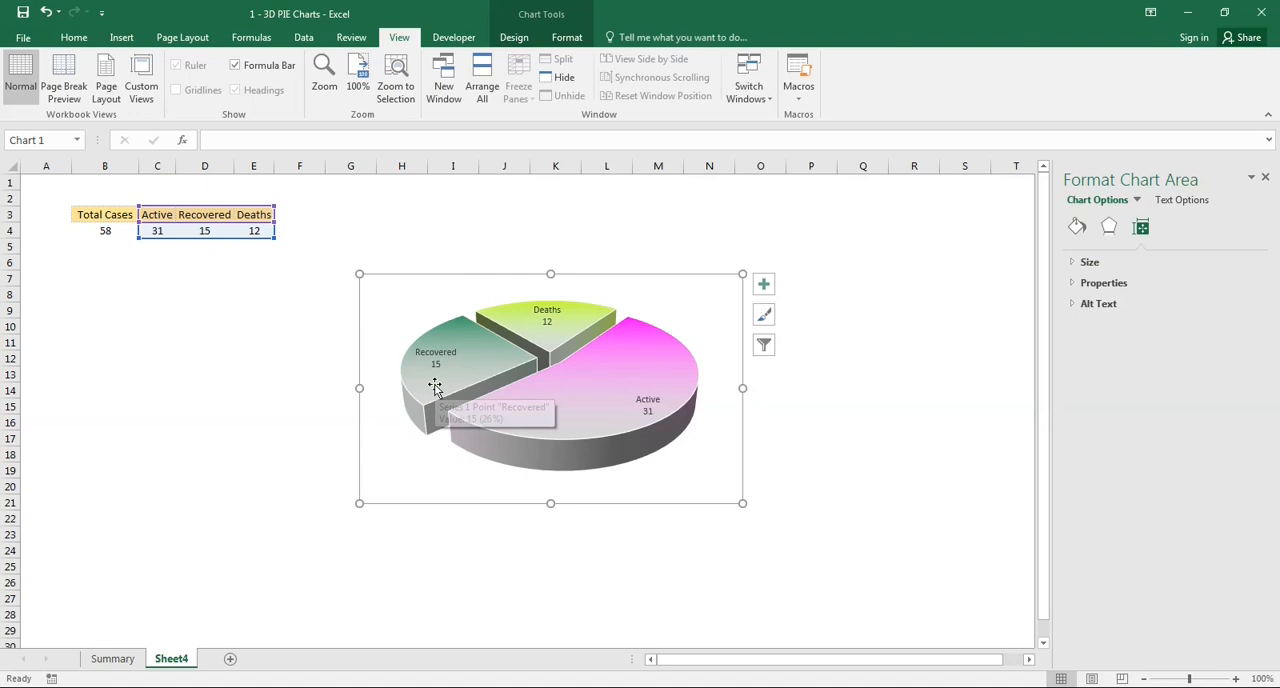
pyautogui.click(649, 418)
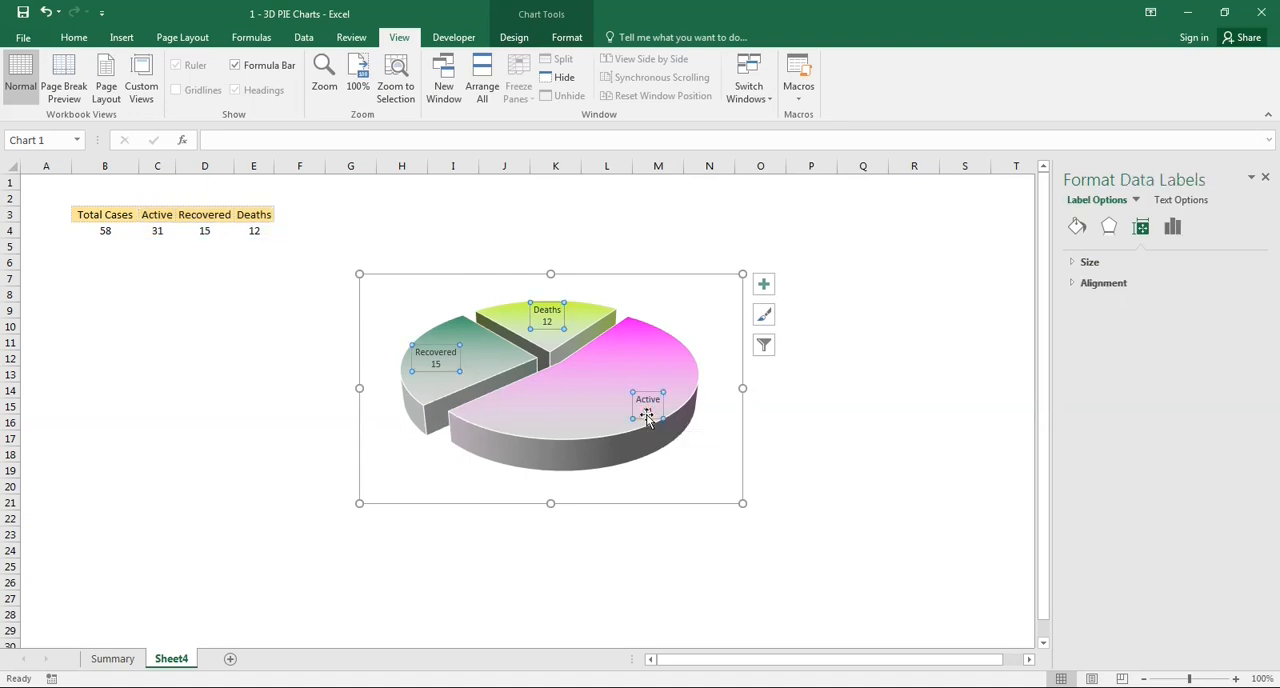
pyautogui.click(515, 40)
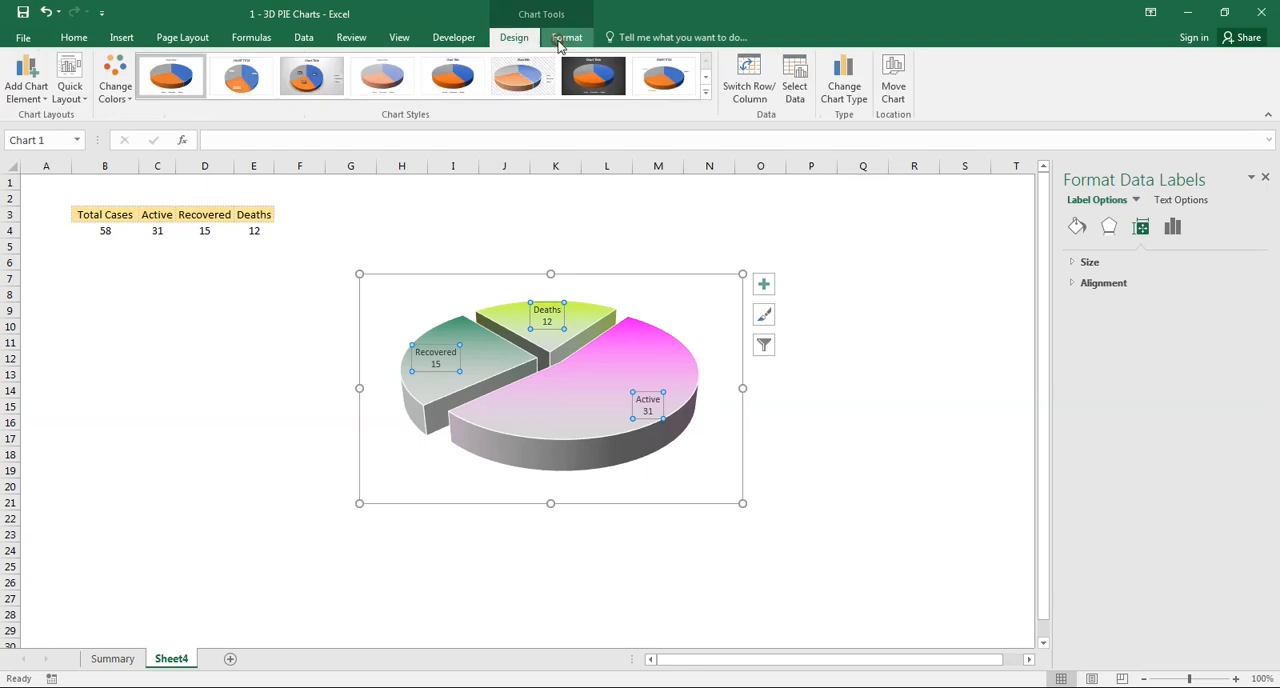
pyautogui.click(556, 42)
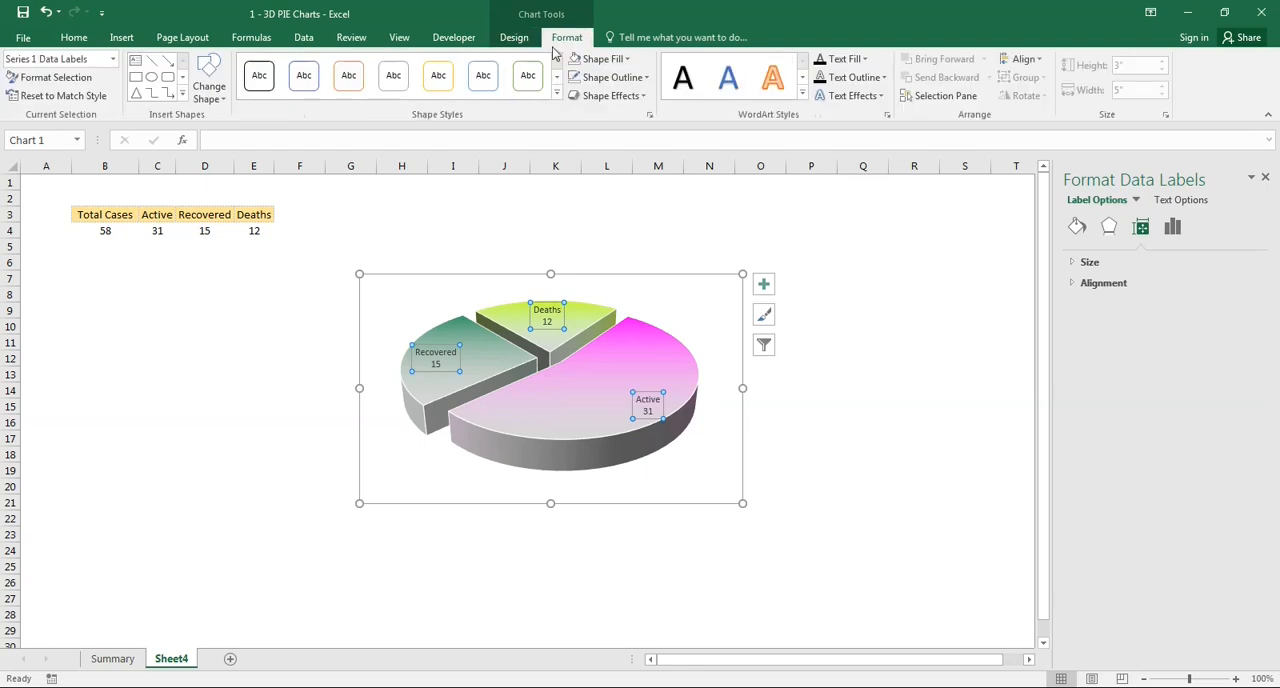
pyautogui.click(866, 59)
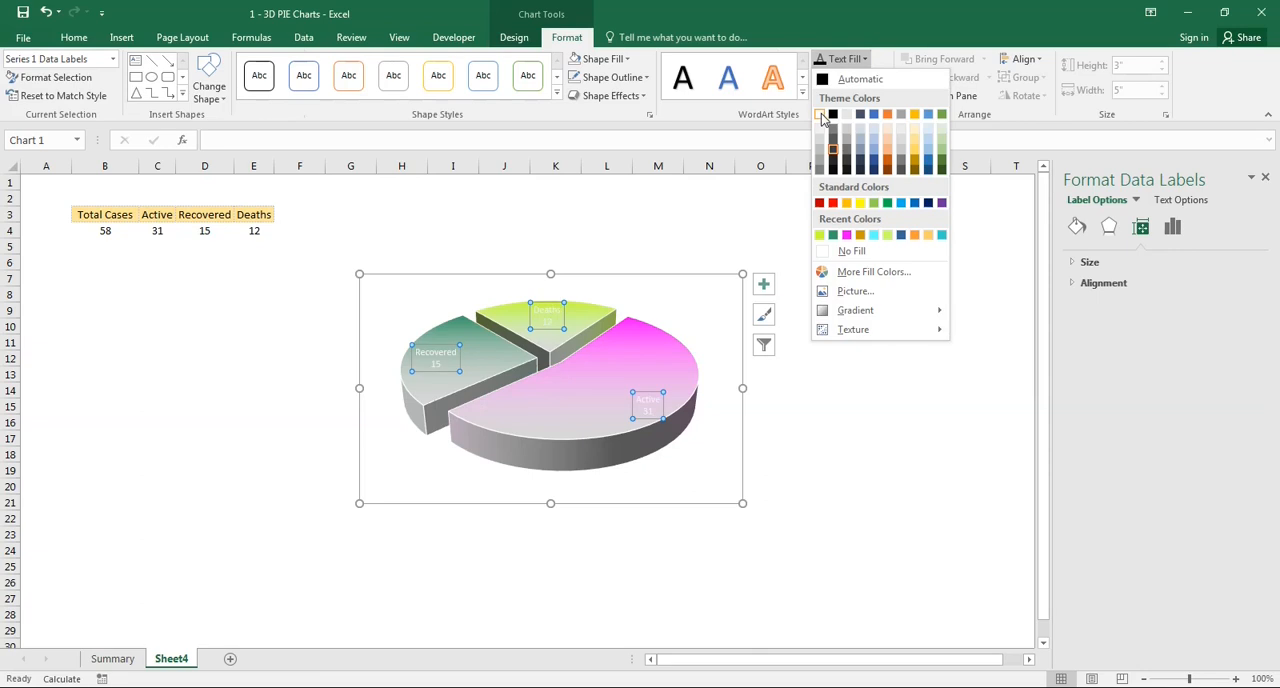
pyautogui.click(821, 113)
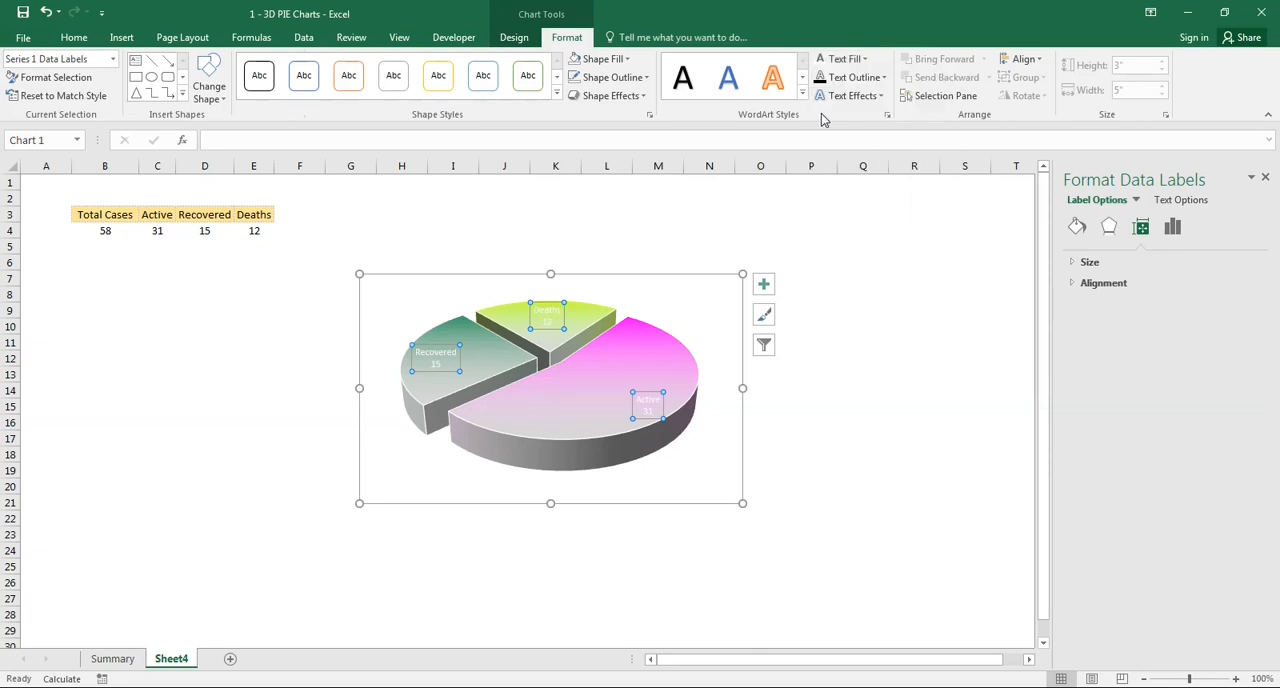
# - Apply the second preset of the Outer shadows to the data label text and make the labels bold
pyautogui.click(884, 97)
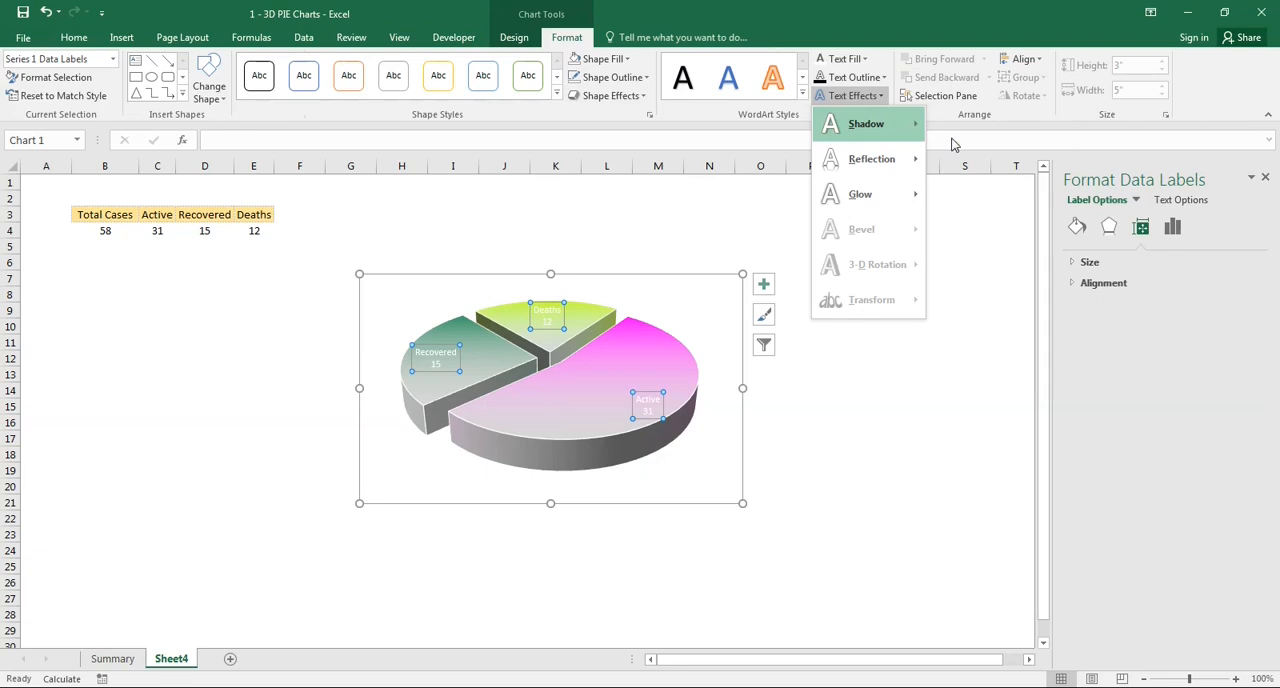
pyautogui.moveTo(905, 124)
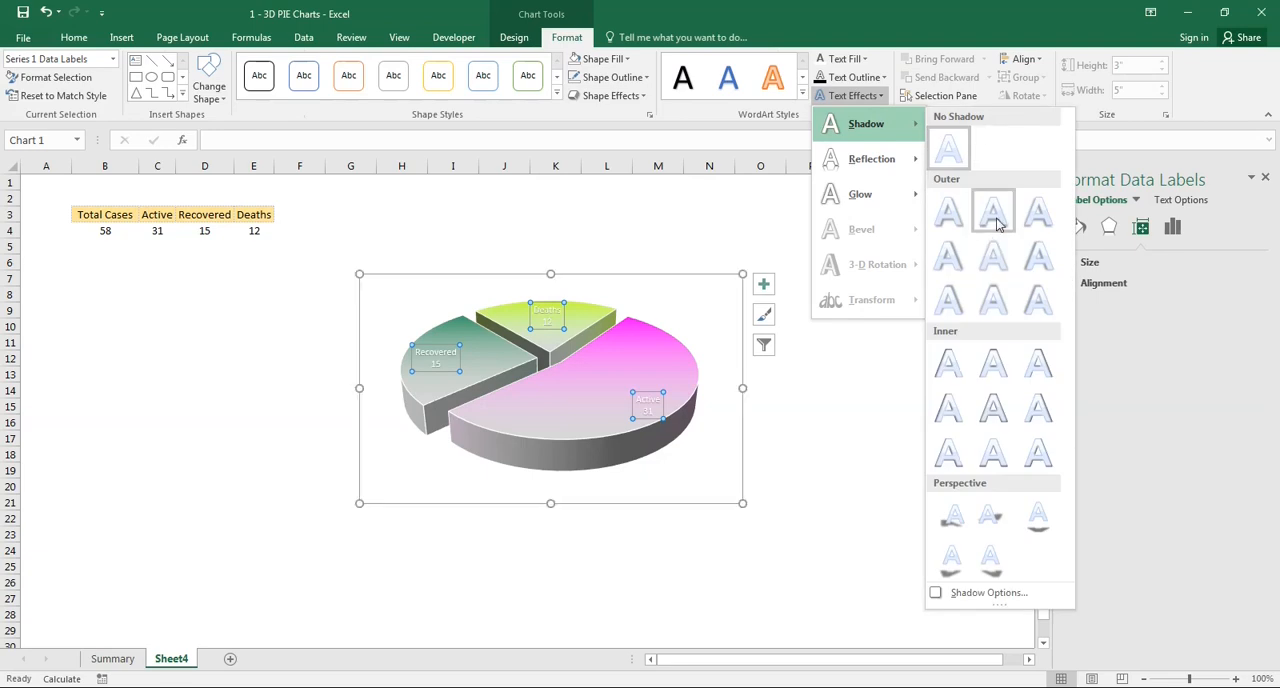
pyautogui.click(996, 218)
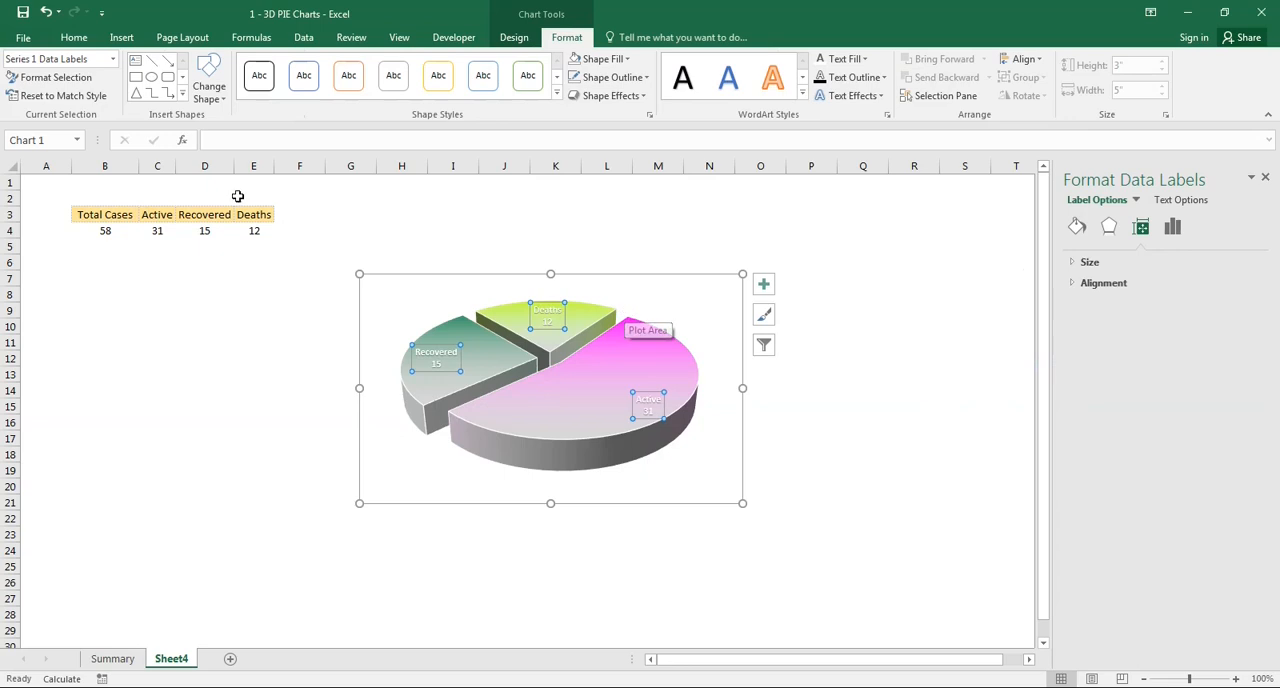
# - Set the data labels' font to Calibri Light (Headings) at size 11 and return the selection to the whole chart
pyautogui.click(78, 40)
pyautogui.click(214, 68)
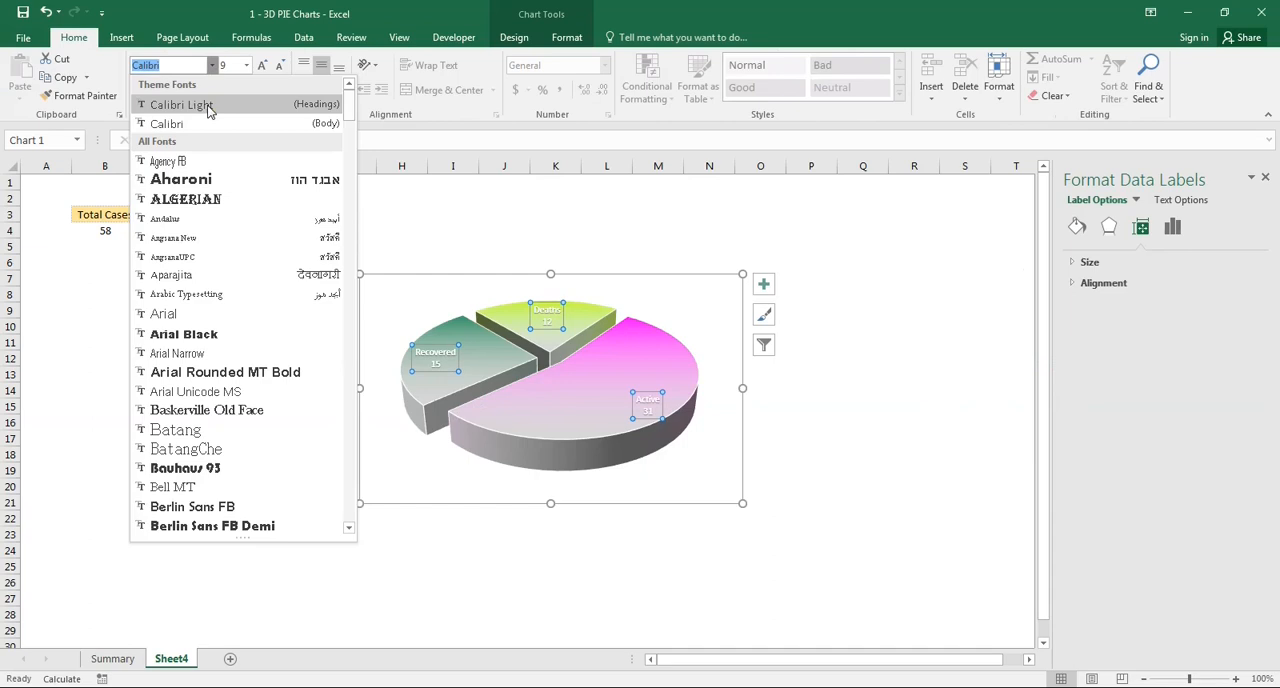
pyautogui.click(205, 104)
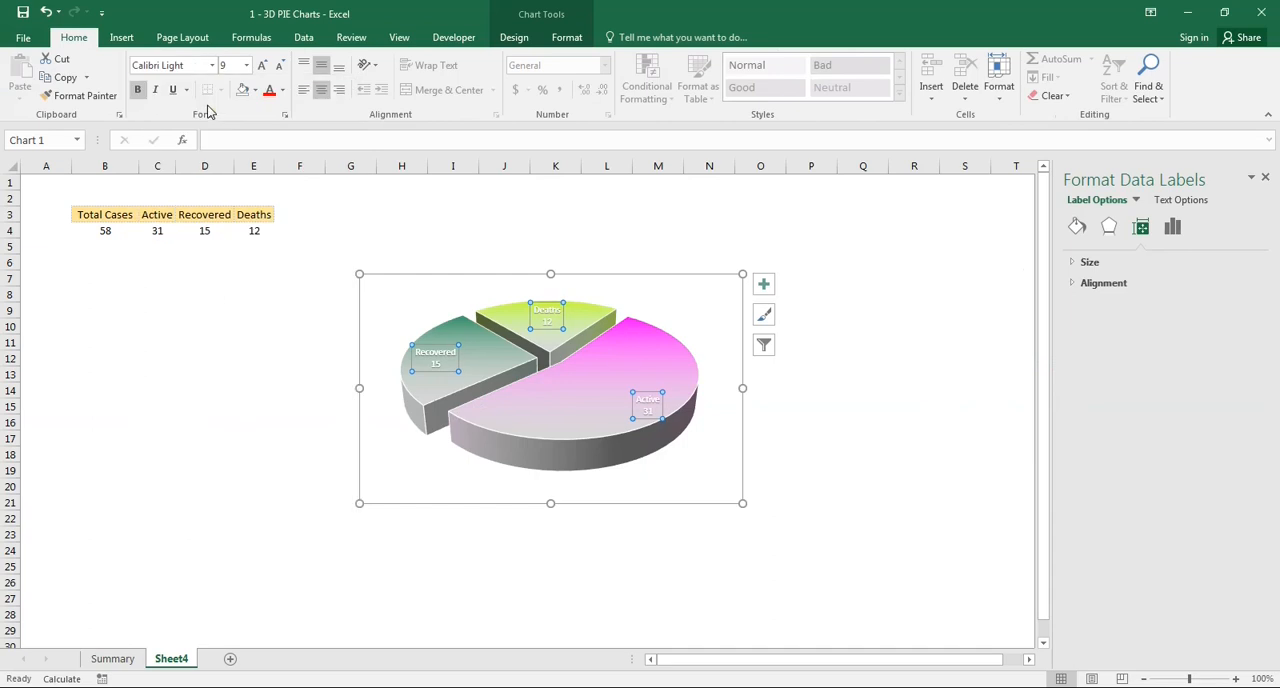
pyautogui.click(262, 73)
pyautogui.click(262, 73)
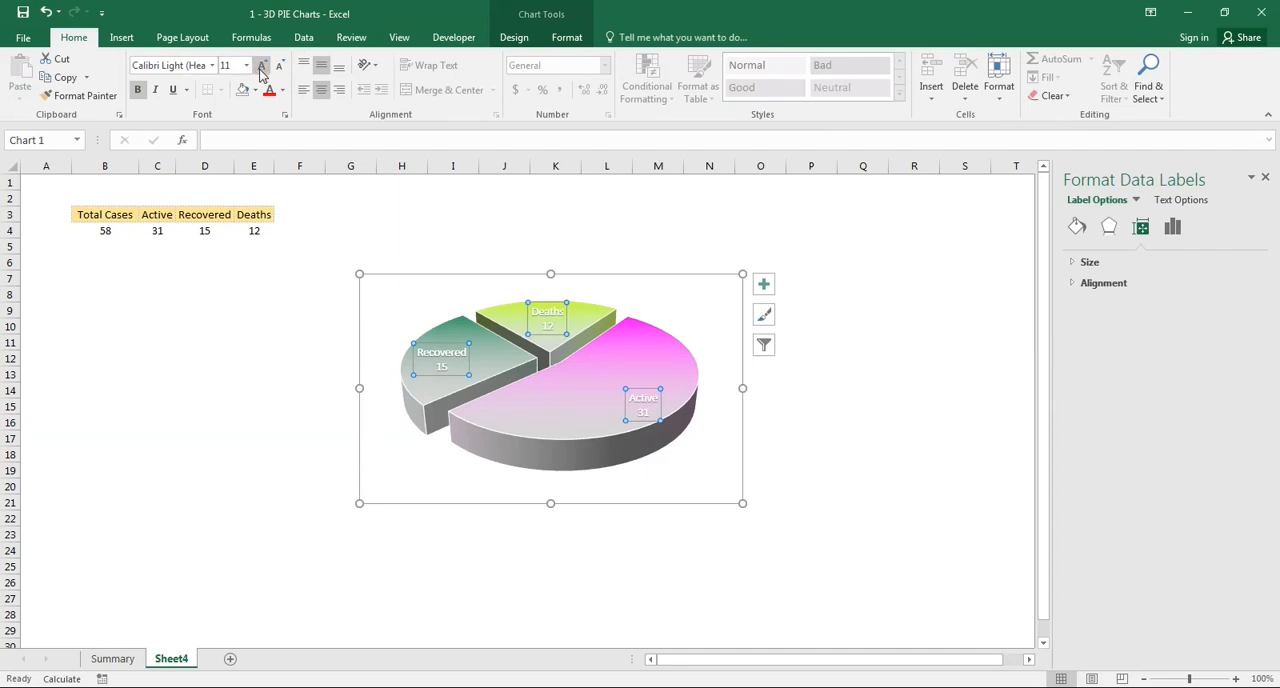
pyautogui.click(585, 275)
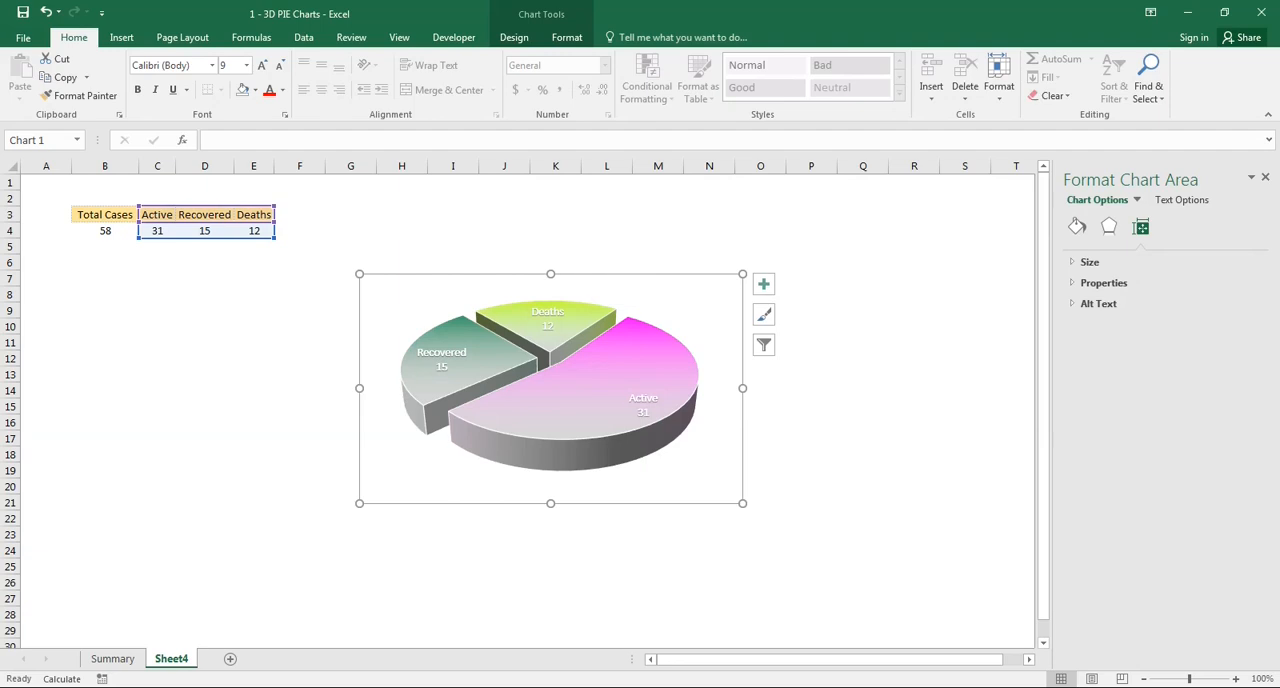
# - Check the round base on the Summary sheet and draw an oval about 5.4" wide and 3.8" high over Sheet4's pie chart
pyautogui.click(133, 662)
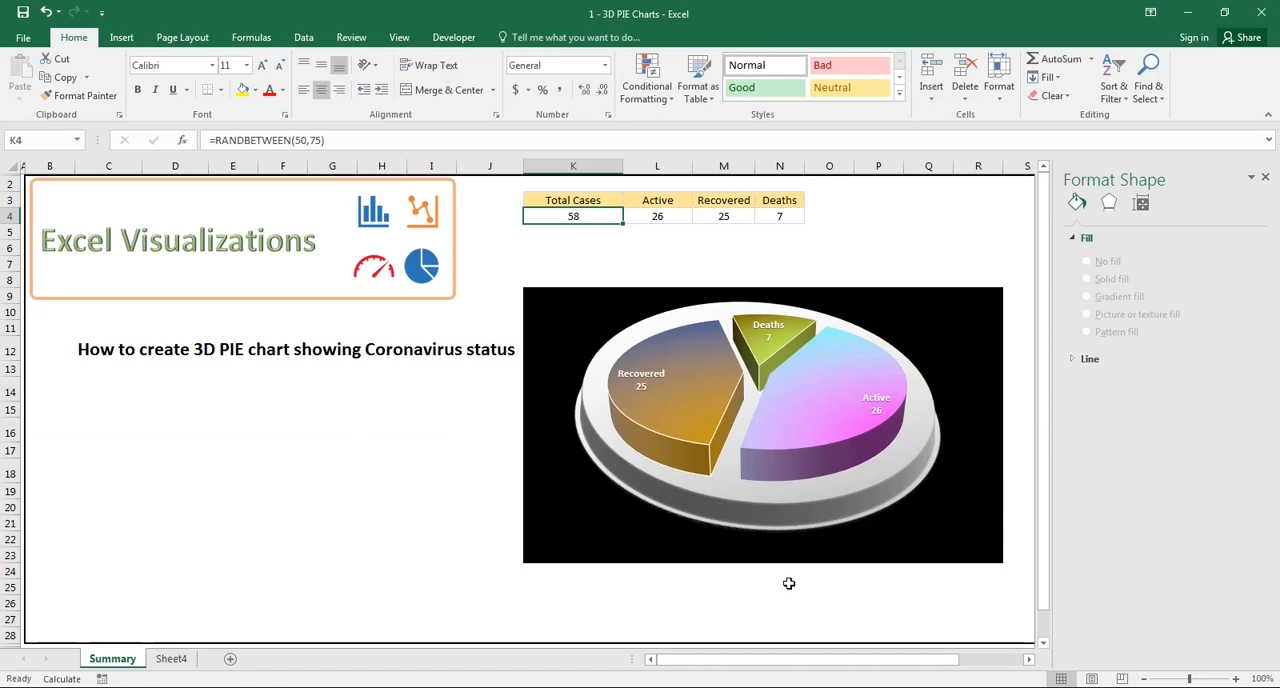
pyautogui.click(171, 659)
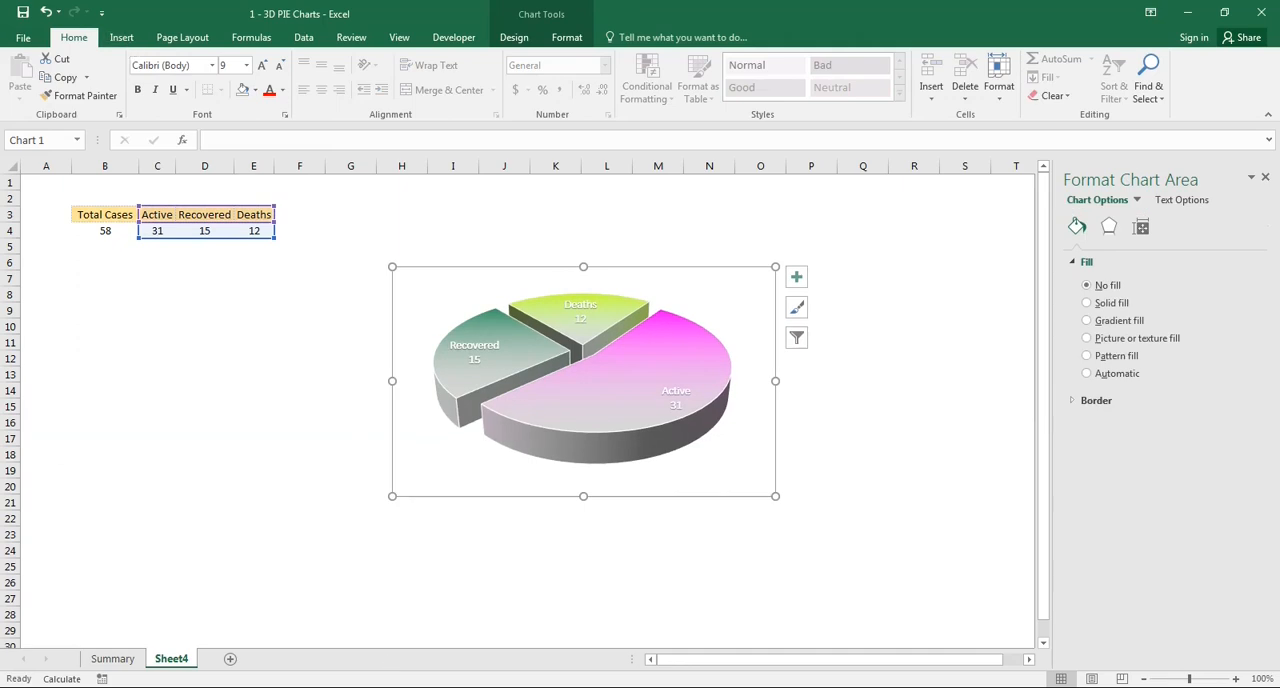
pyautogui.click(128, 635)
pyautogui.click(113, 658)
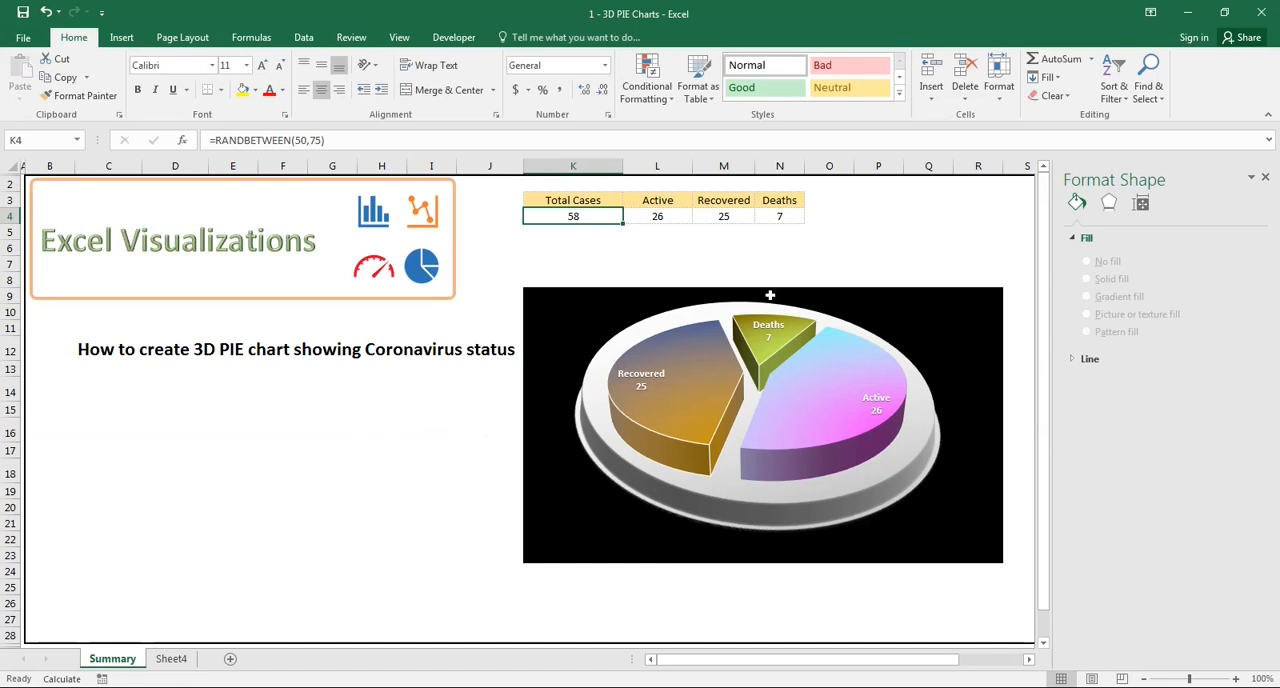
pyautogui.click(149, 662)
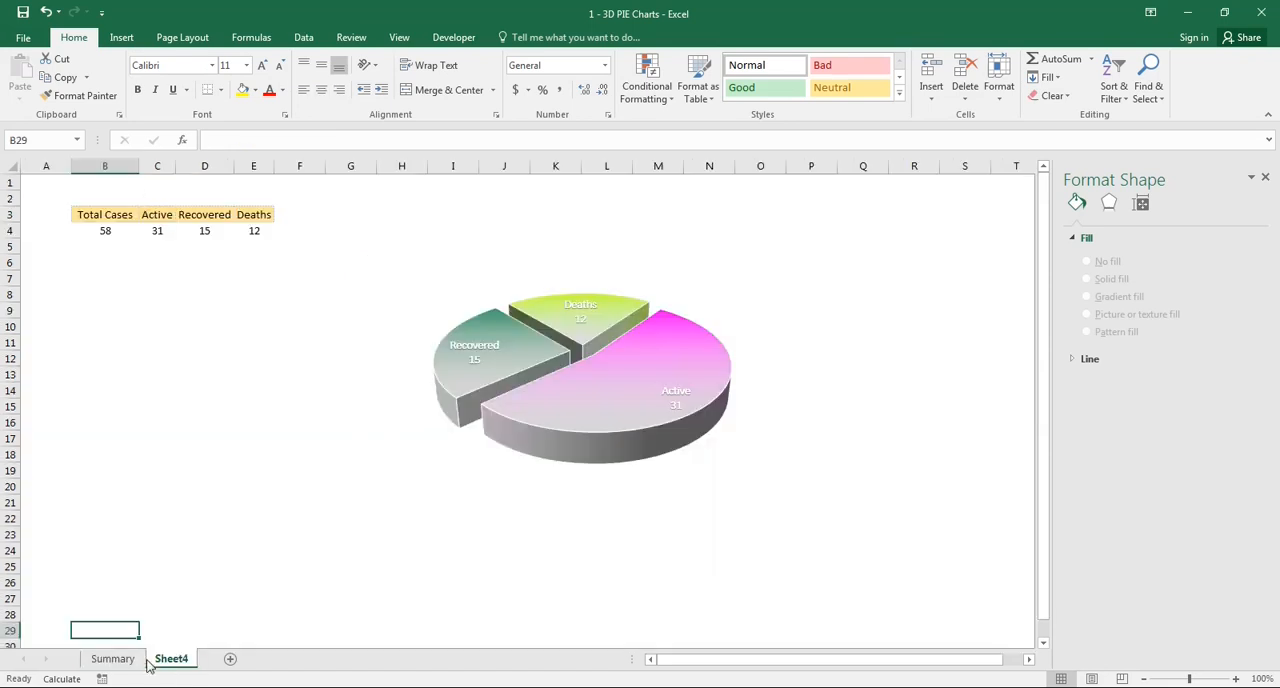
pyautogui.click(122, 38)
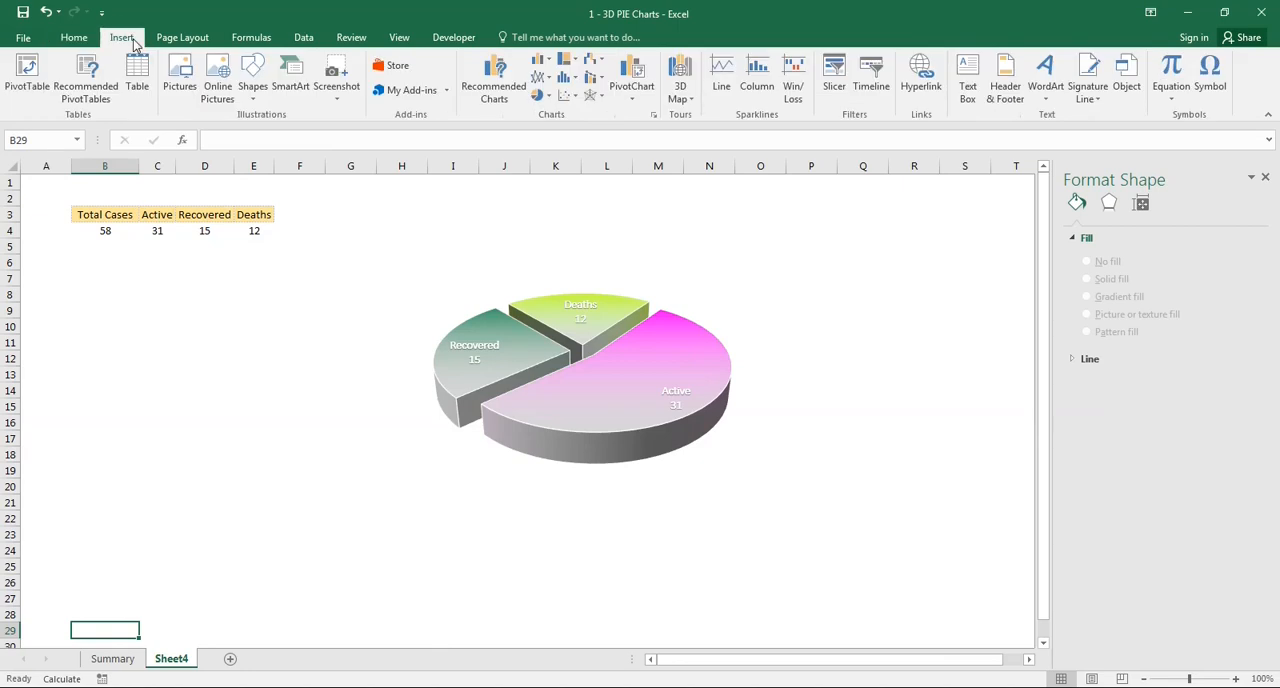
pyautogui.click(256, 100)
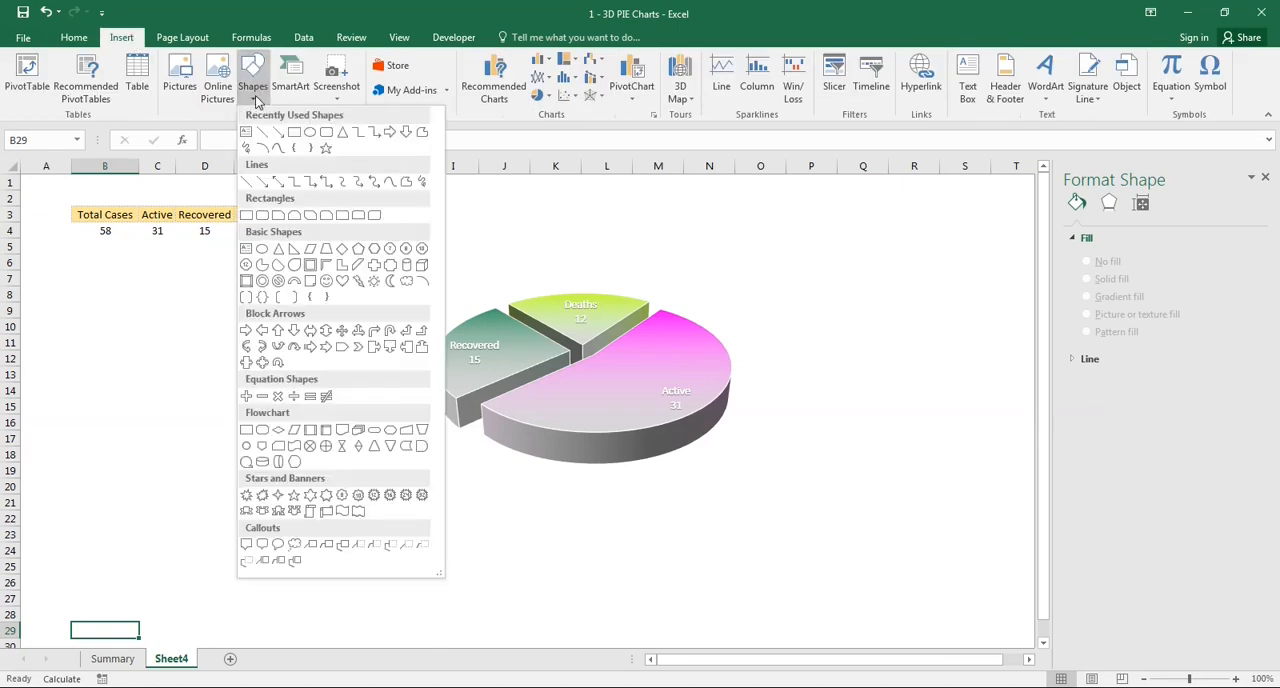
pyautogui.click(310, 133)
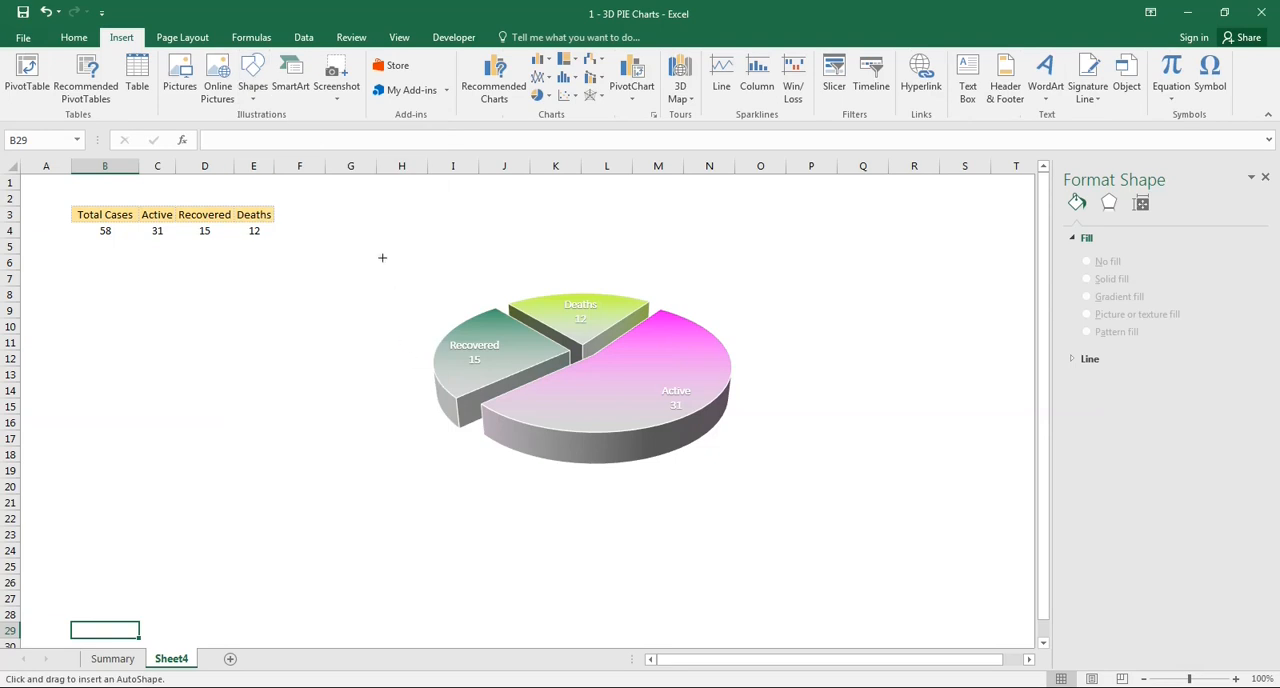
pyautogui.moveTo(372, 242); pyautogui.dragTo(784, 532)
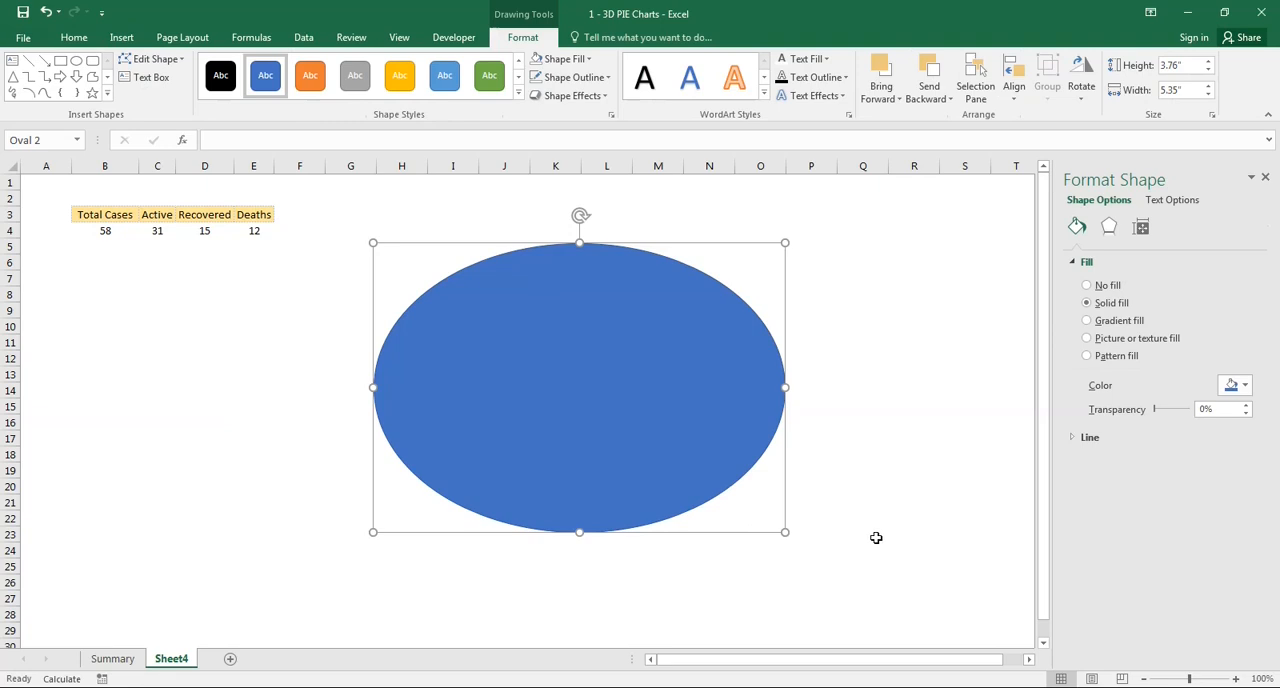
# - Give the oval a linear gradient fill from light gray at -15% brightness to dark gray at -50% brightness
pyautogui.rightClick(670, 394)
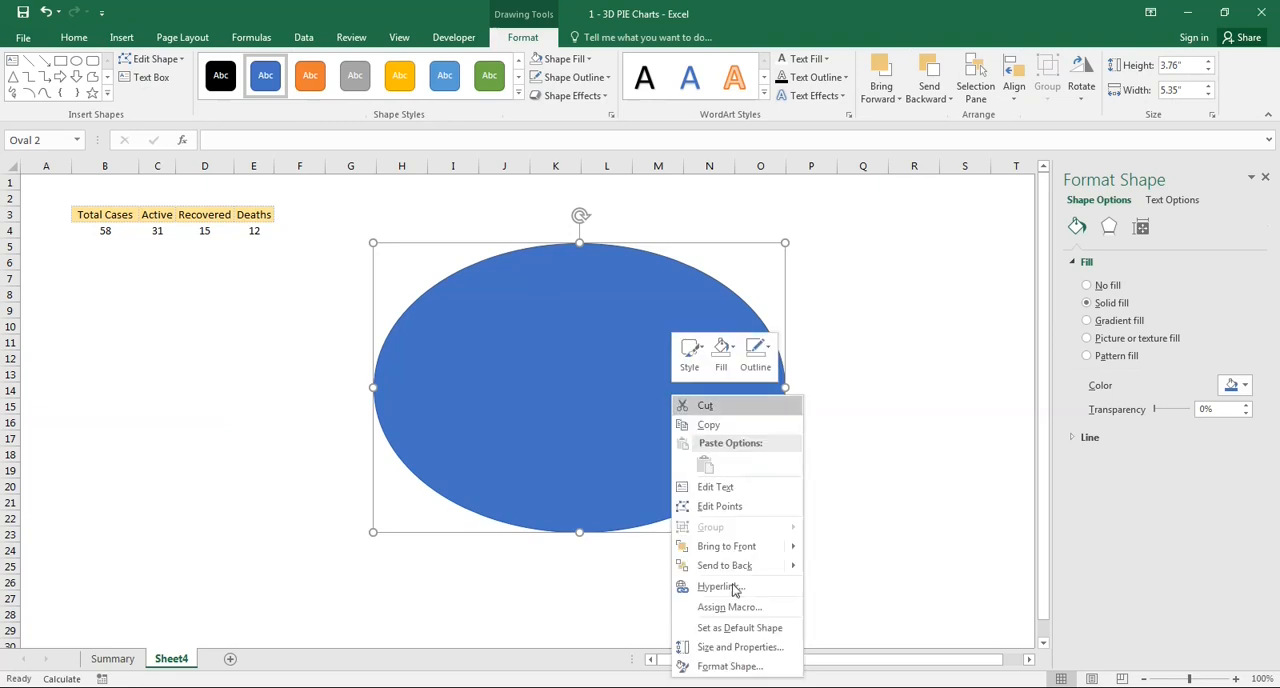
pyautogui.click(733, 667)
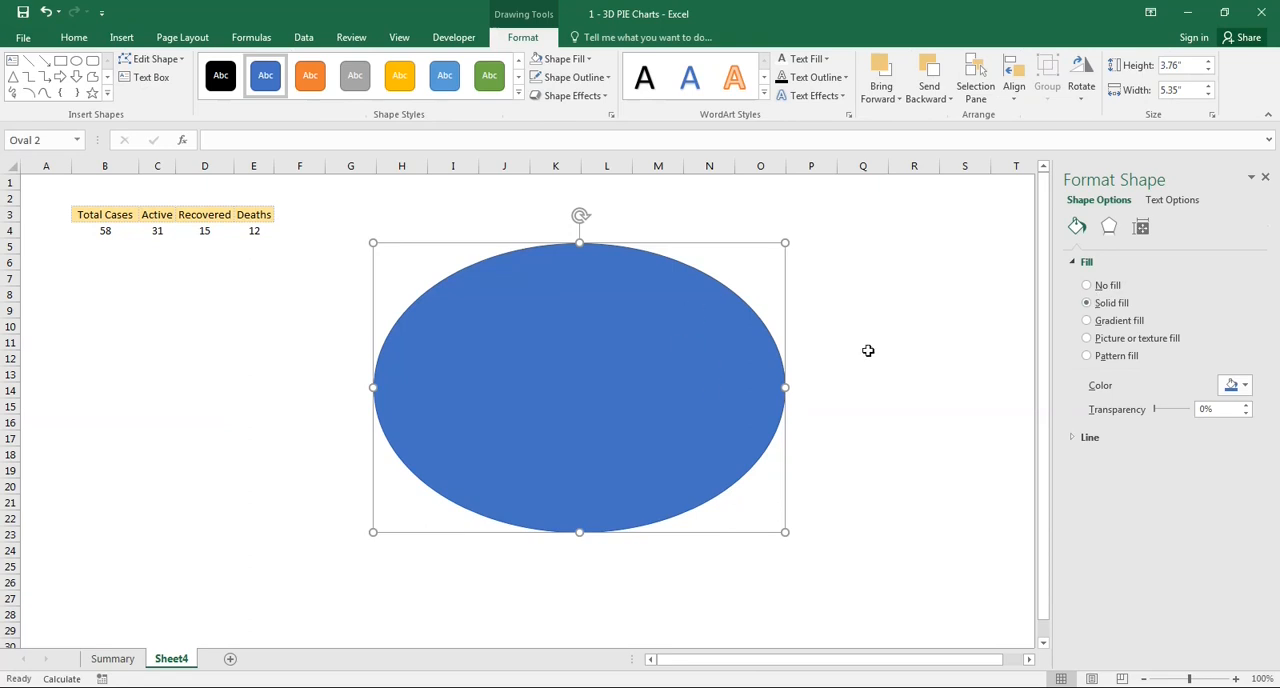
pyautogui.click(1112, 322)
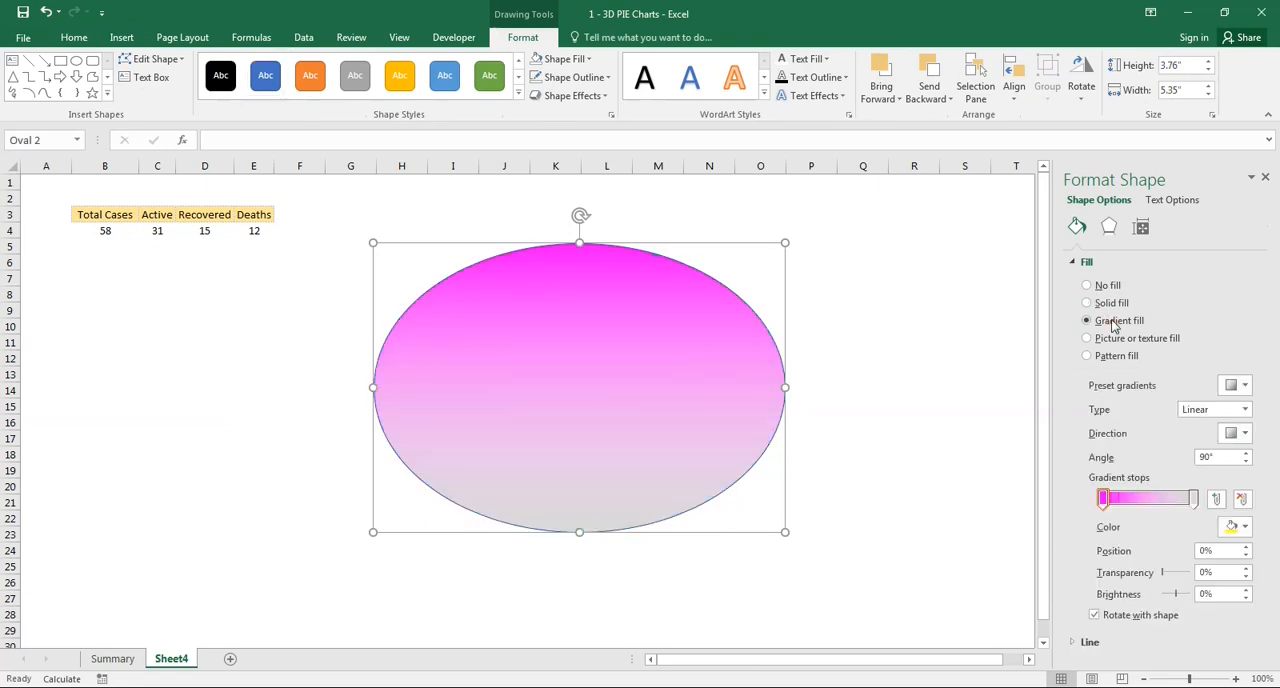
pyautogui.click(1104, 499)
pyautogui.click(1232, 526)
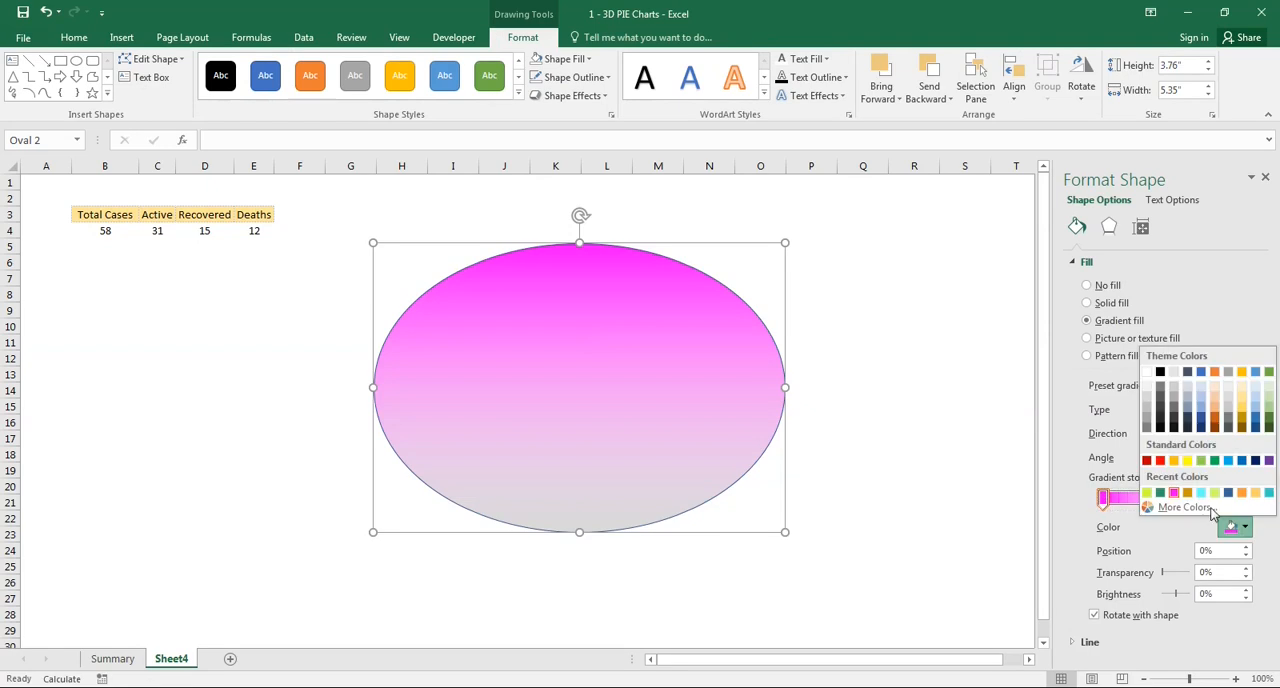
pyautogui.click(1145, 401)
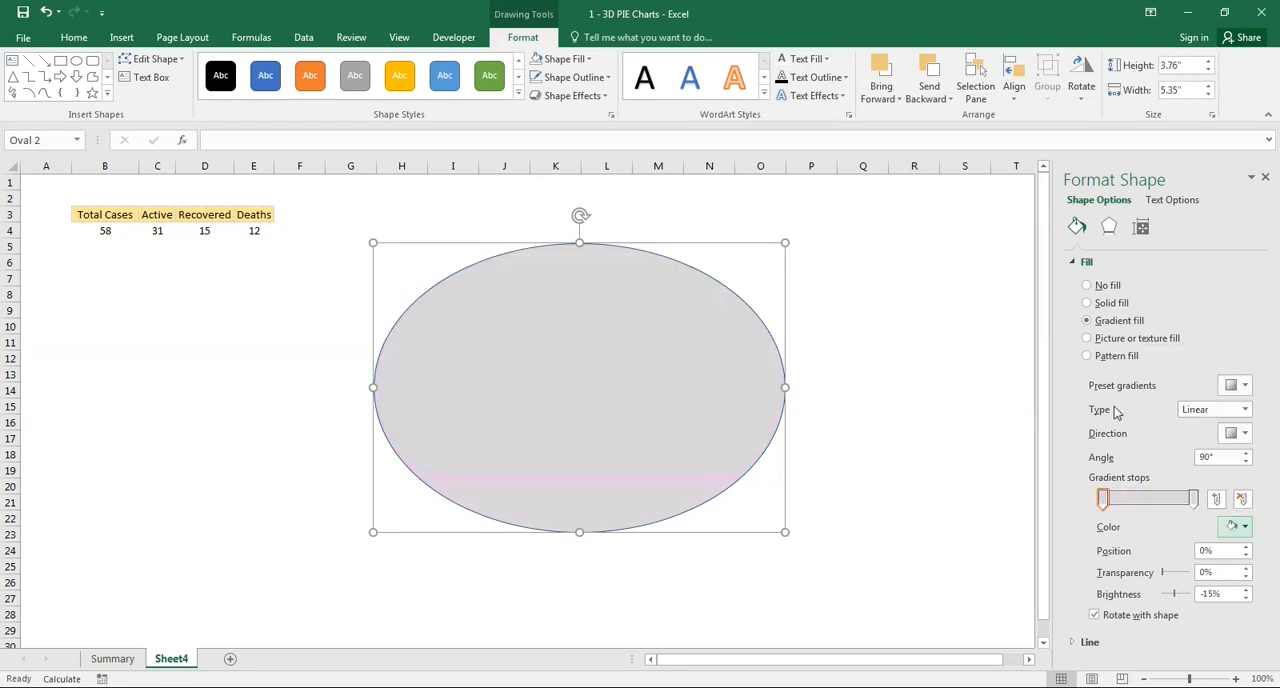
pyautogui.click(1192, 499)
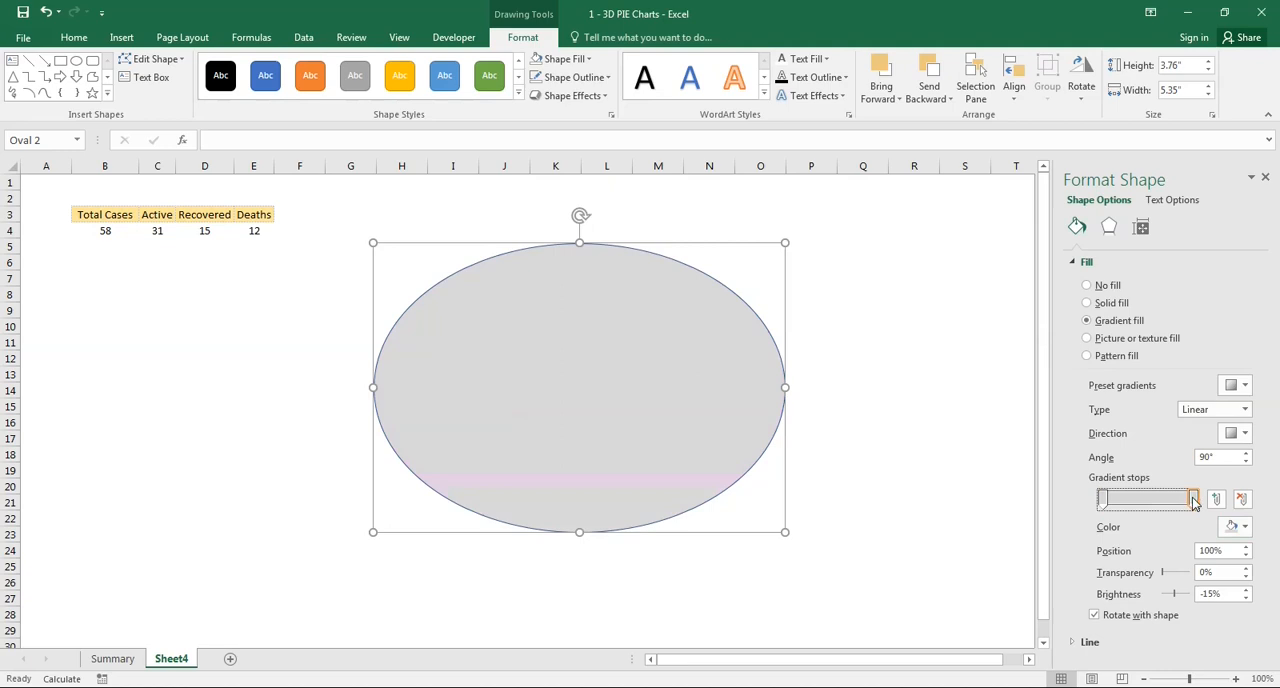
pyautogui.click(1234, 526)
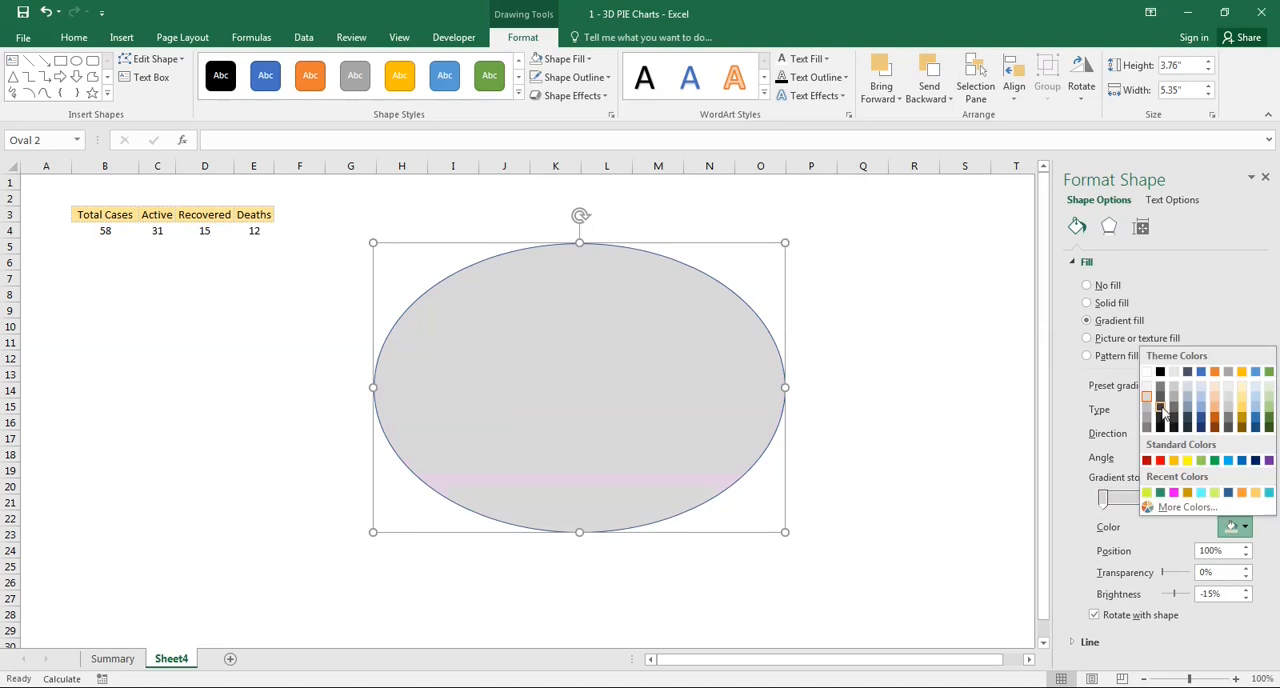
pyautogui.click(1174, 408)
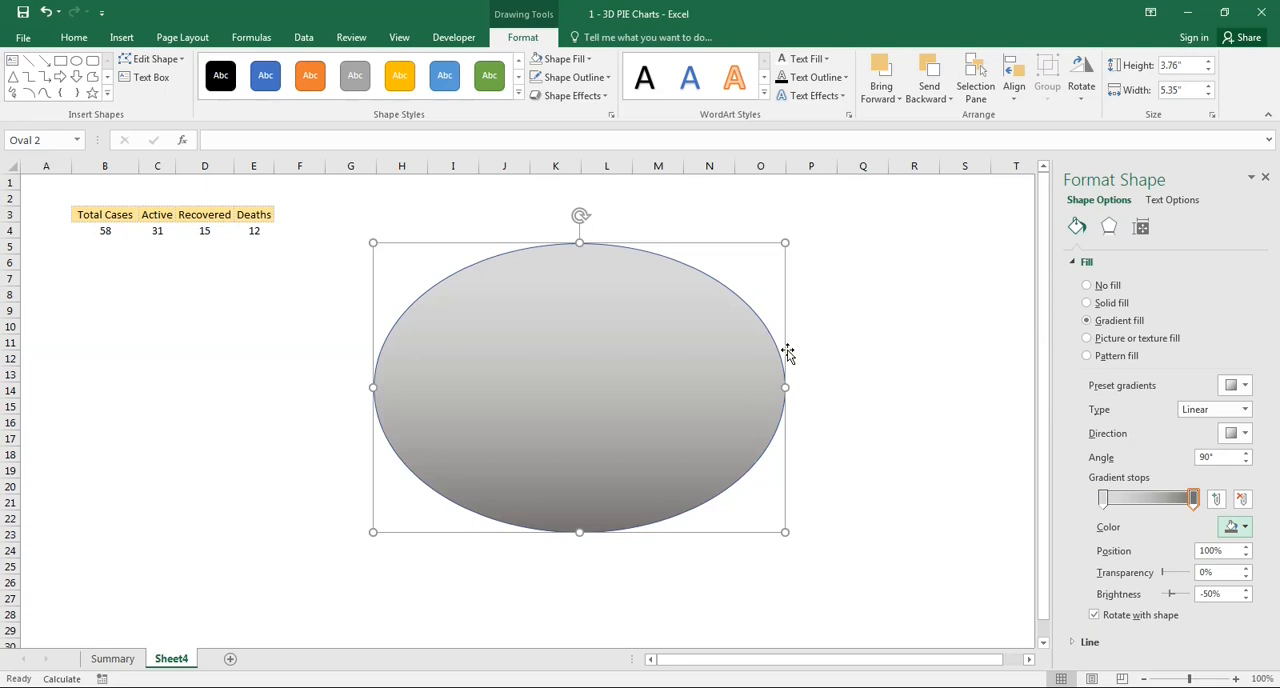
# - Lighten the first stop of the oval's gradient to white at -5% brightness
pyautogui.click(1103, 498)
pyautogui.click(1232, 527)
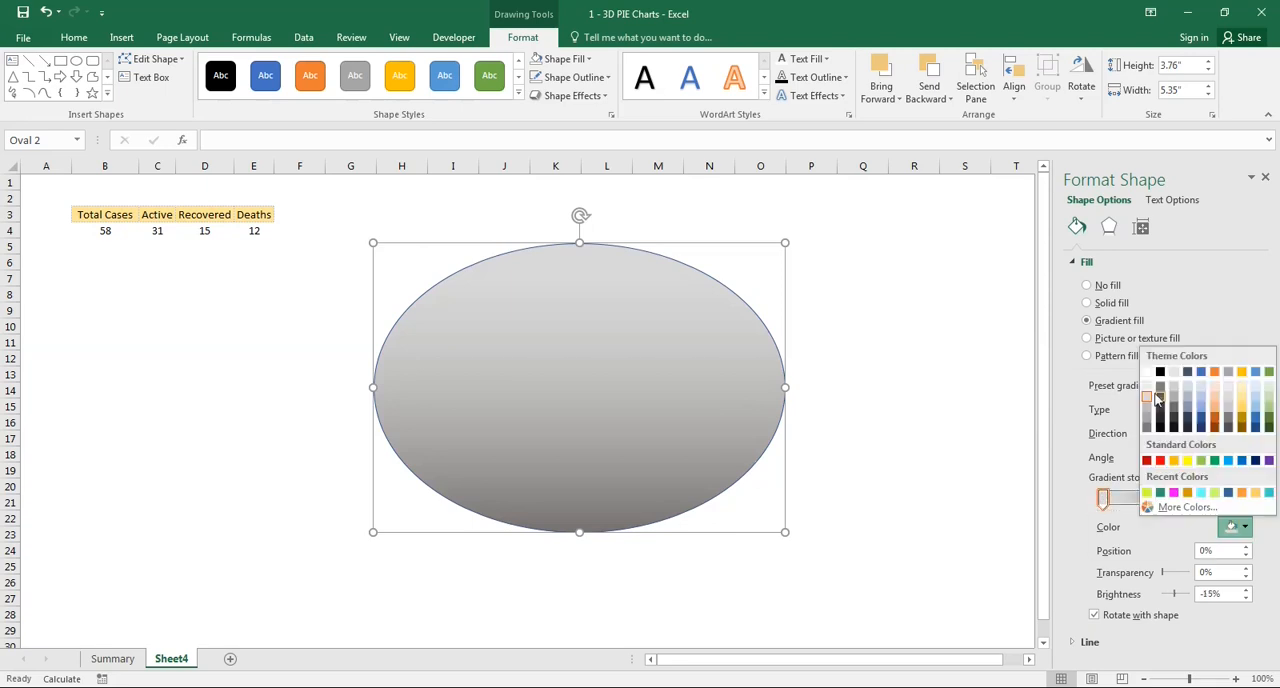
pyautogui.click(1145, 380)
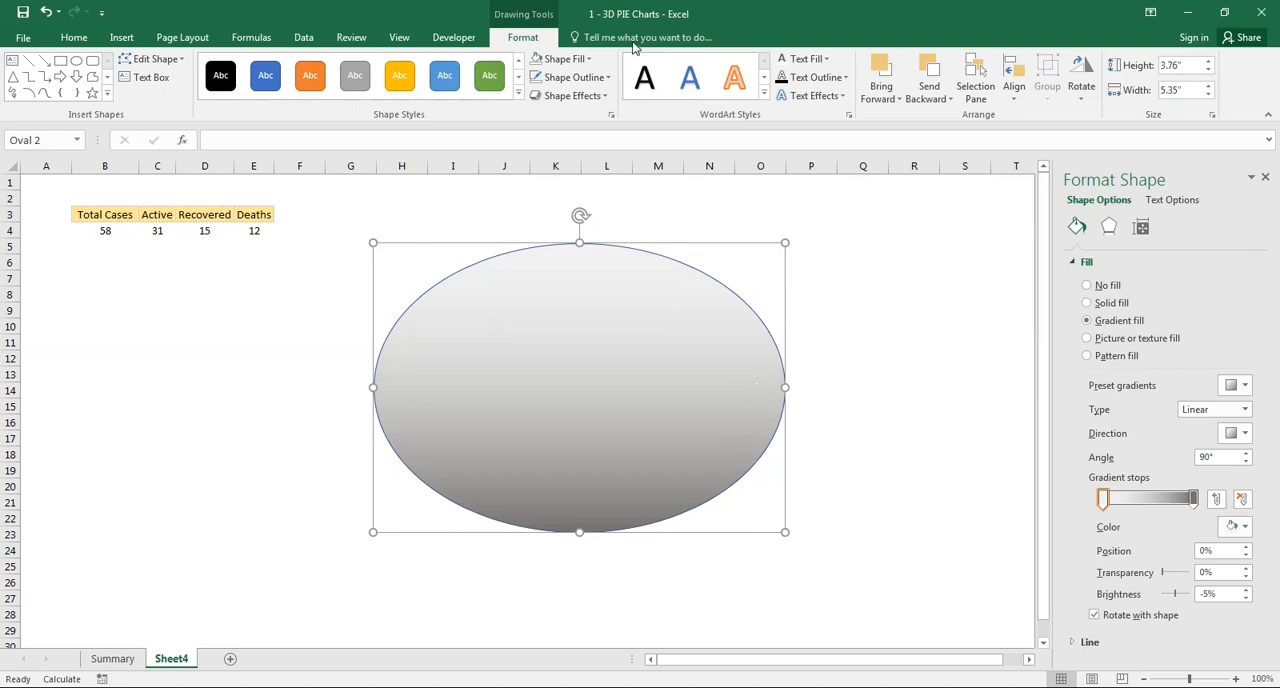
# - Give the oval a top bevel using the preset just before Cool Slant, 11 pt wide and 6 pt high
pyautogui.click(1111, 232)
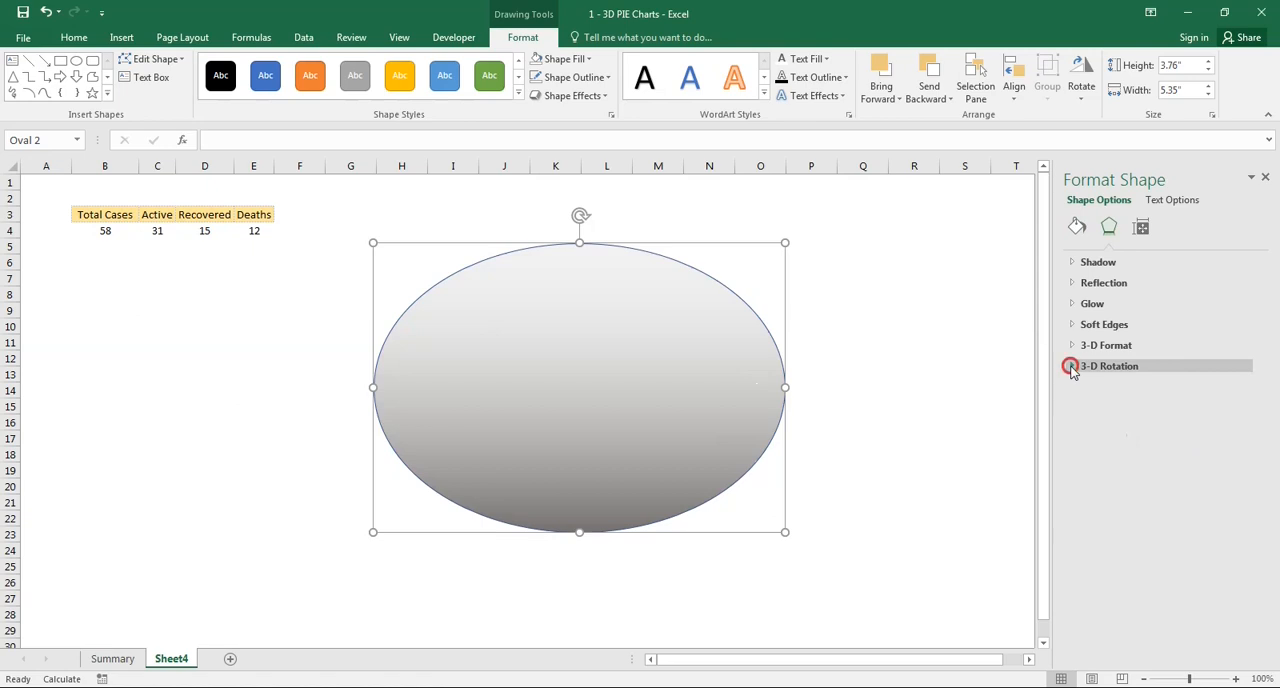
pyautogui.click(1071, 367)
pyautogui.click(1071, 367)
pyautogui.click(1073, 346)
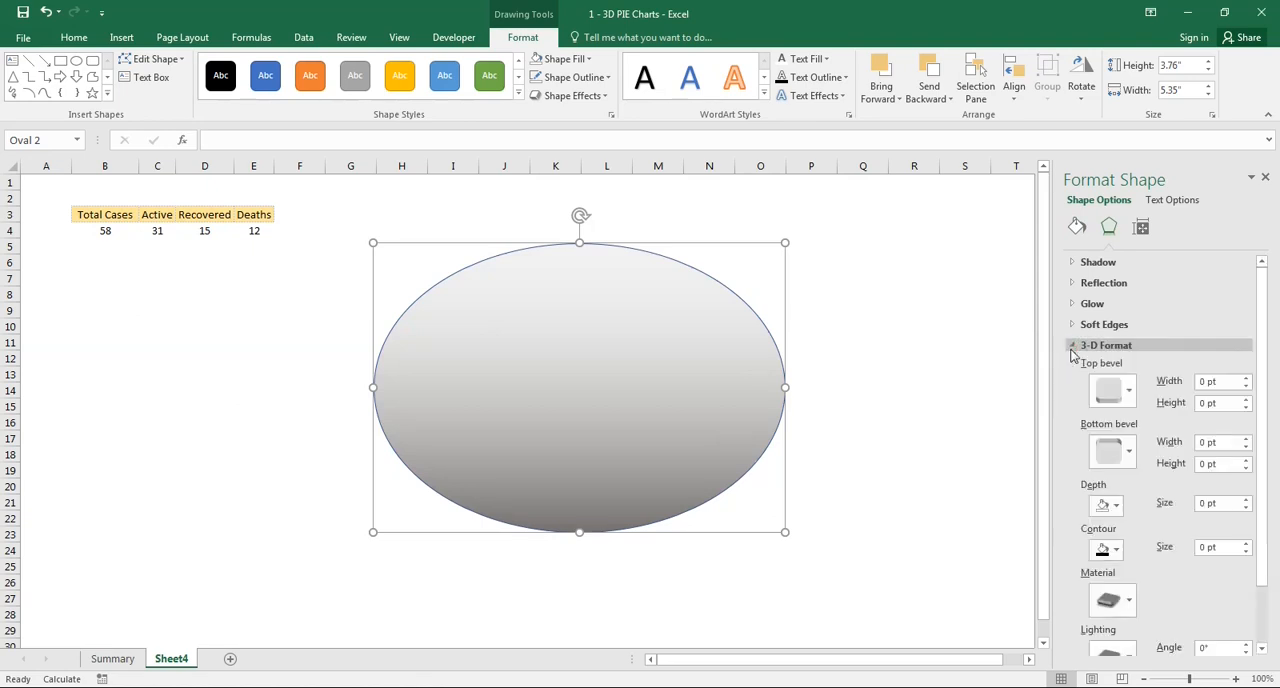
pyautogui.click(1128, 397)
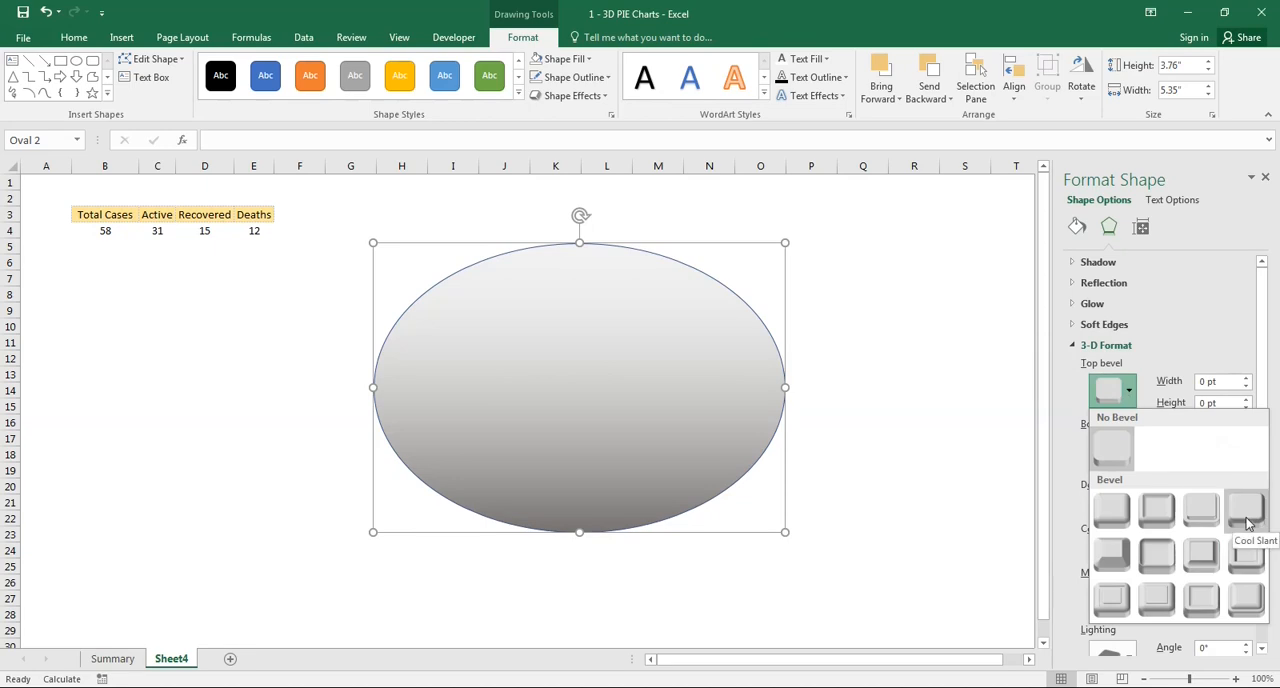
pyautogui.click(1202, 512)
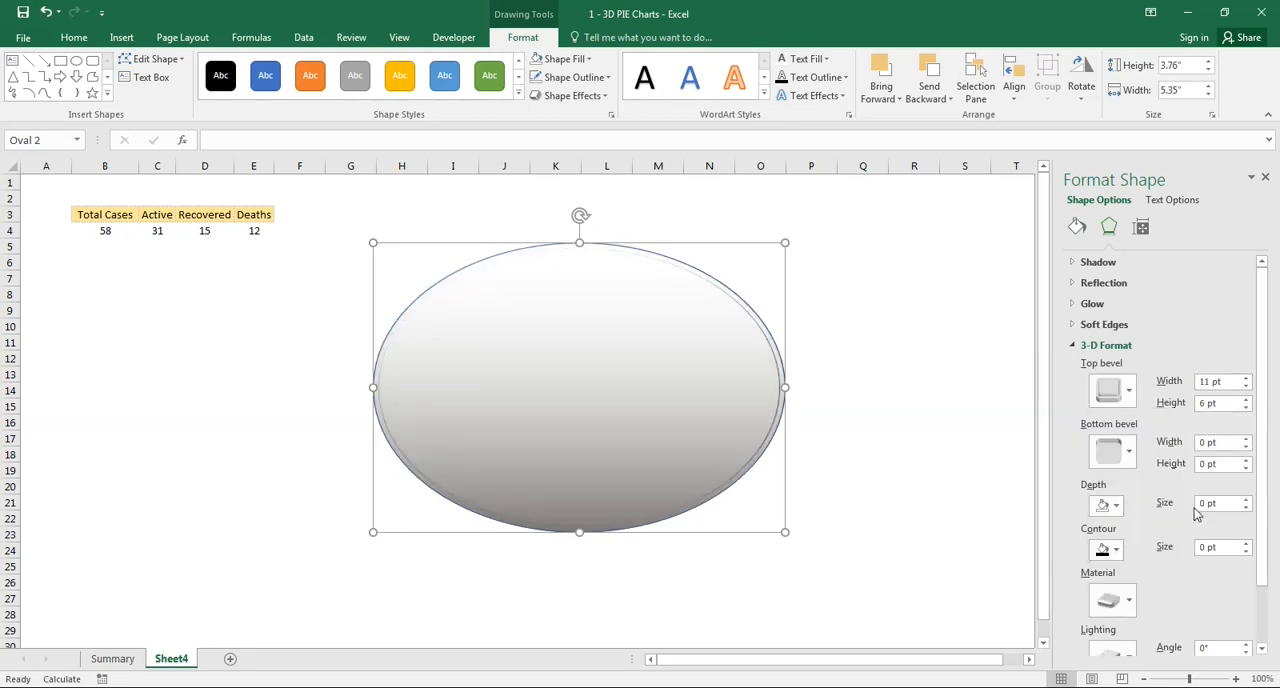
# - Apply the last Parallel 3-D rotation preset to the oval, with X 53.5°, Y 301.3° and Z 302.4°
pyautogui.click(1073, 345)
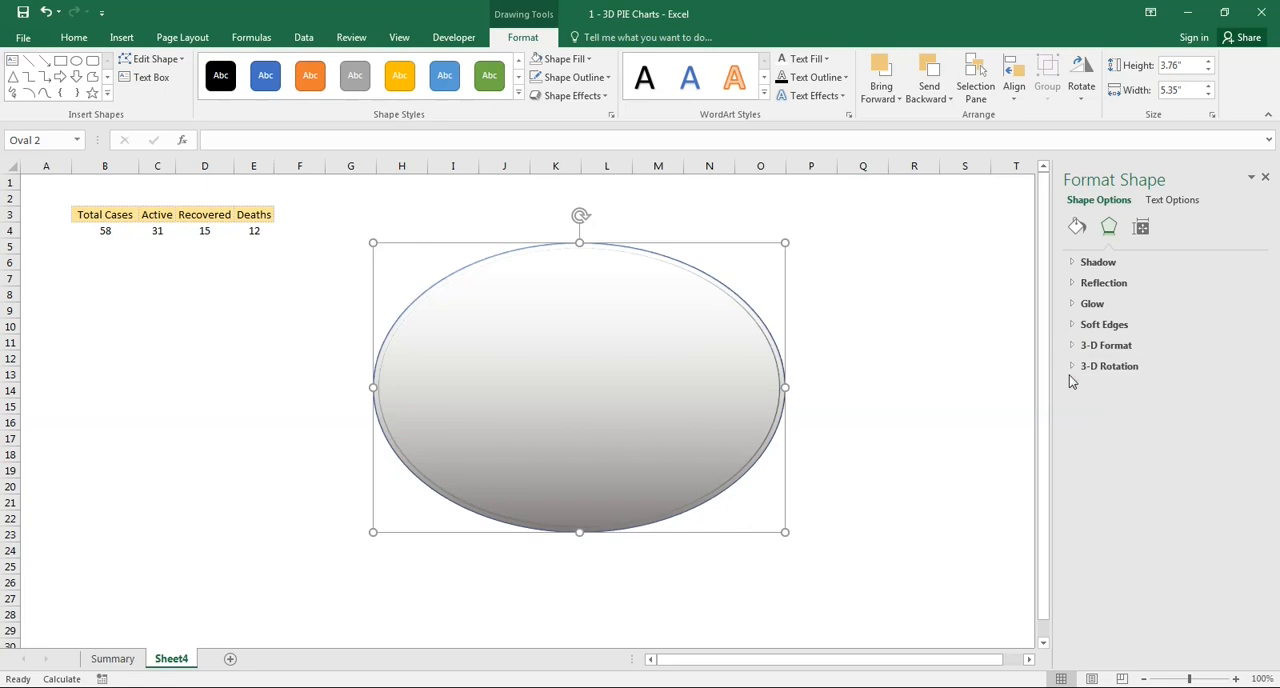
pyautogui.click(1068, 367)
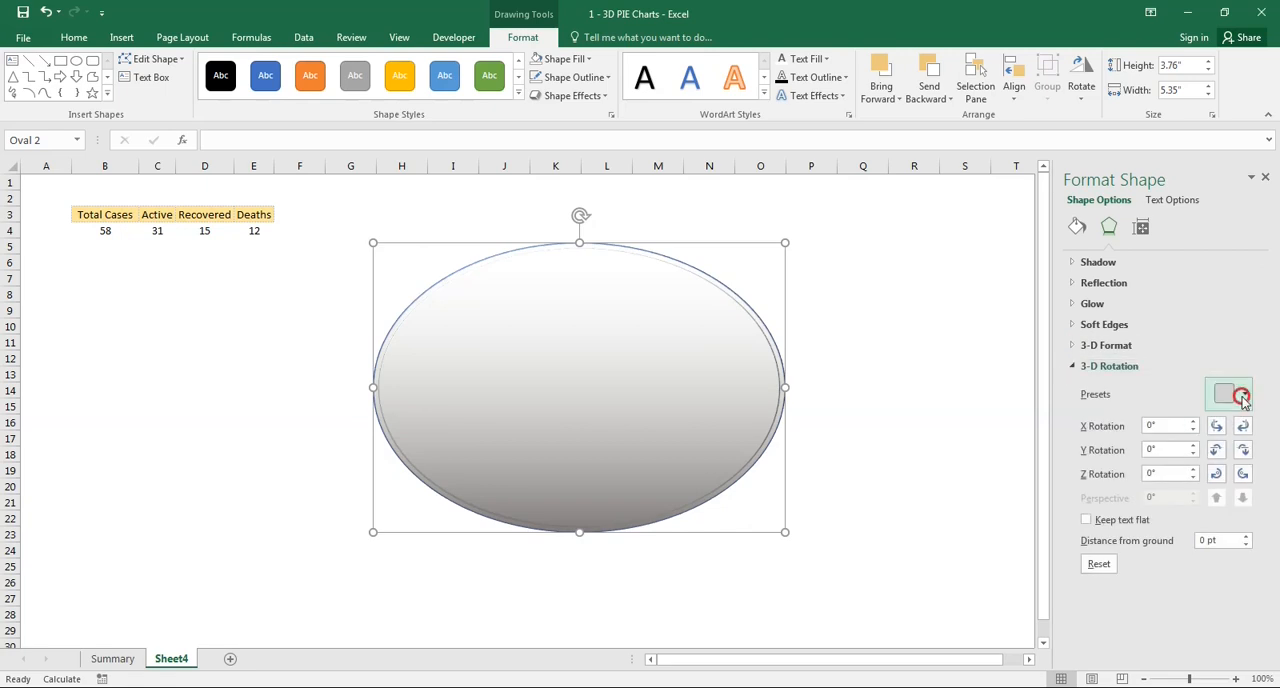
pyautogui.click(1240, 397)
pyautogui.click(1150, 194)
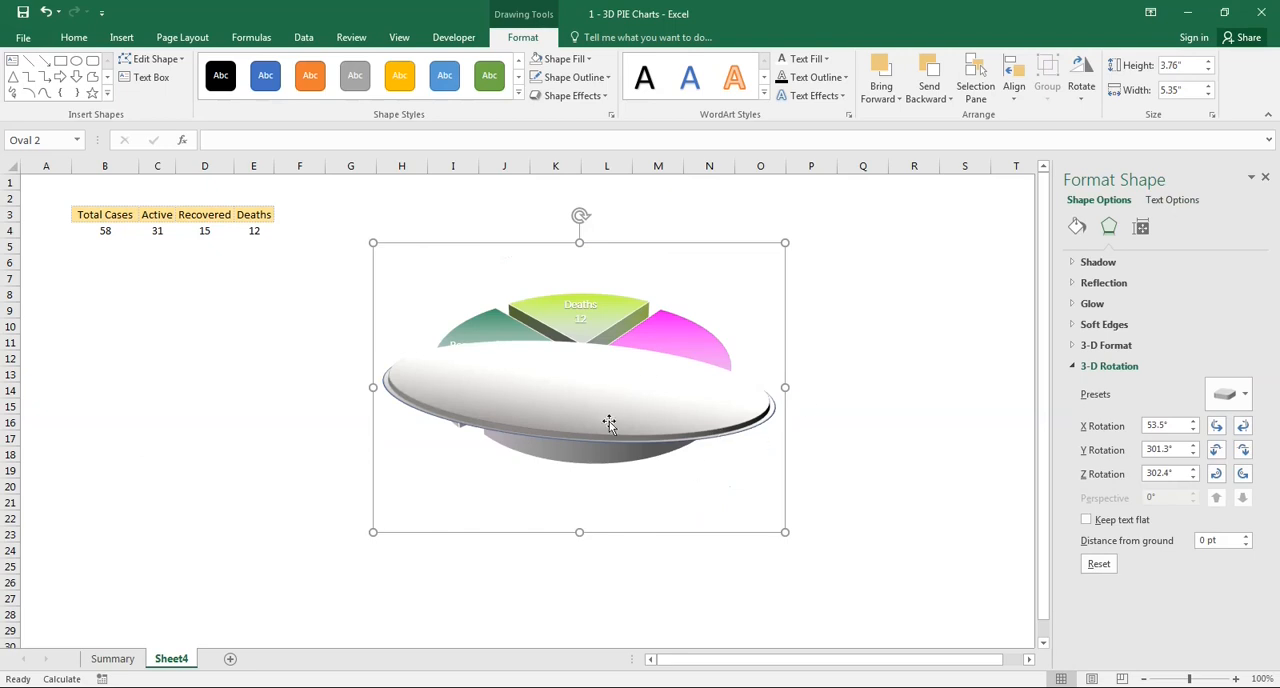
# - Check the base on the Summary sheet and set the Sheet4 oval's top bevel to 10 pt wide and 20 pt high
pyautogui.click(134, 662)
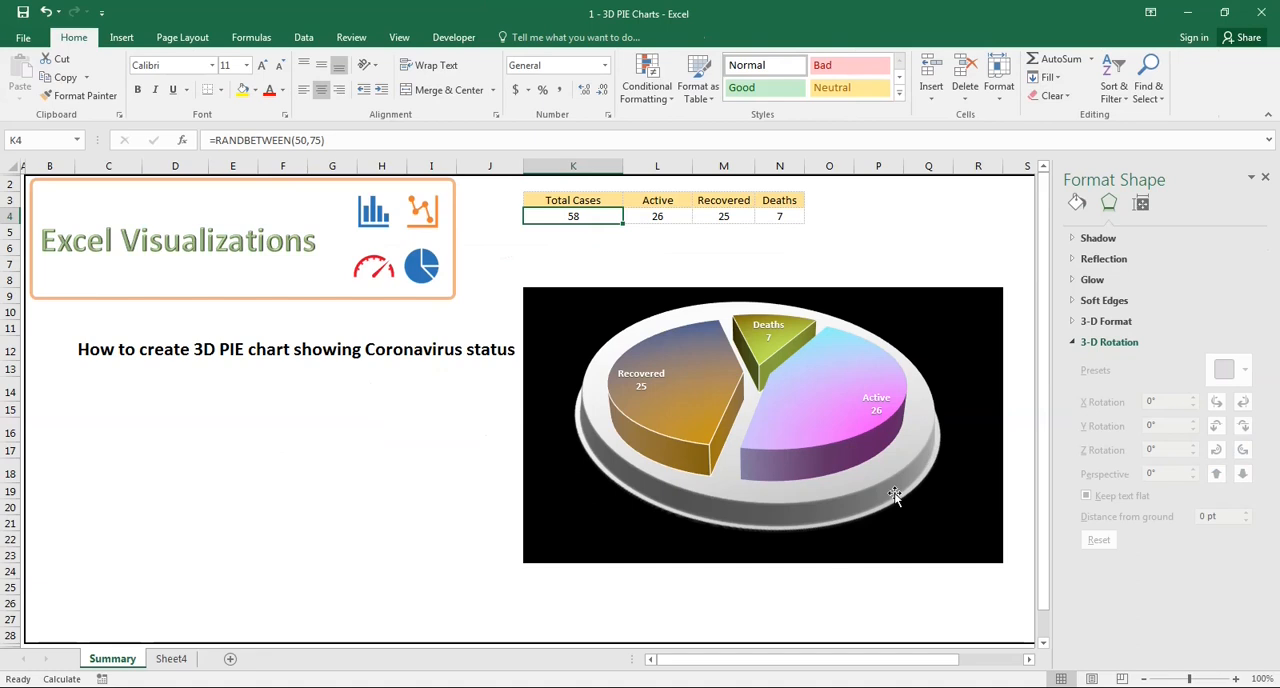
pyautogui.click(172, 660)
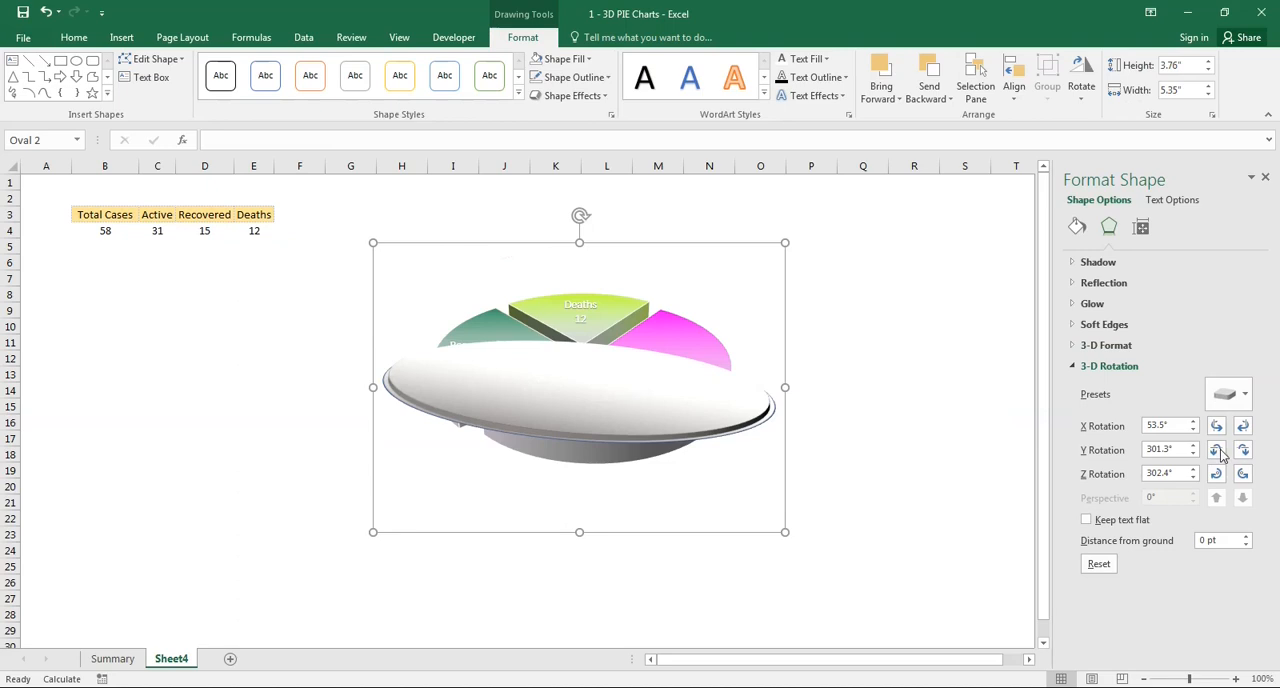
pyautogui.click(1075, 367)
pyautogui.click(1075, 346)
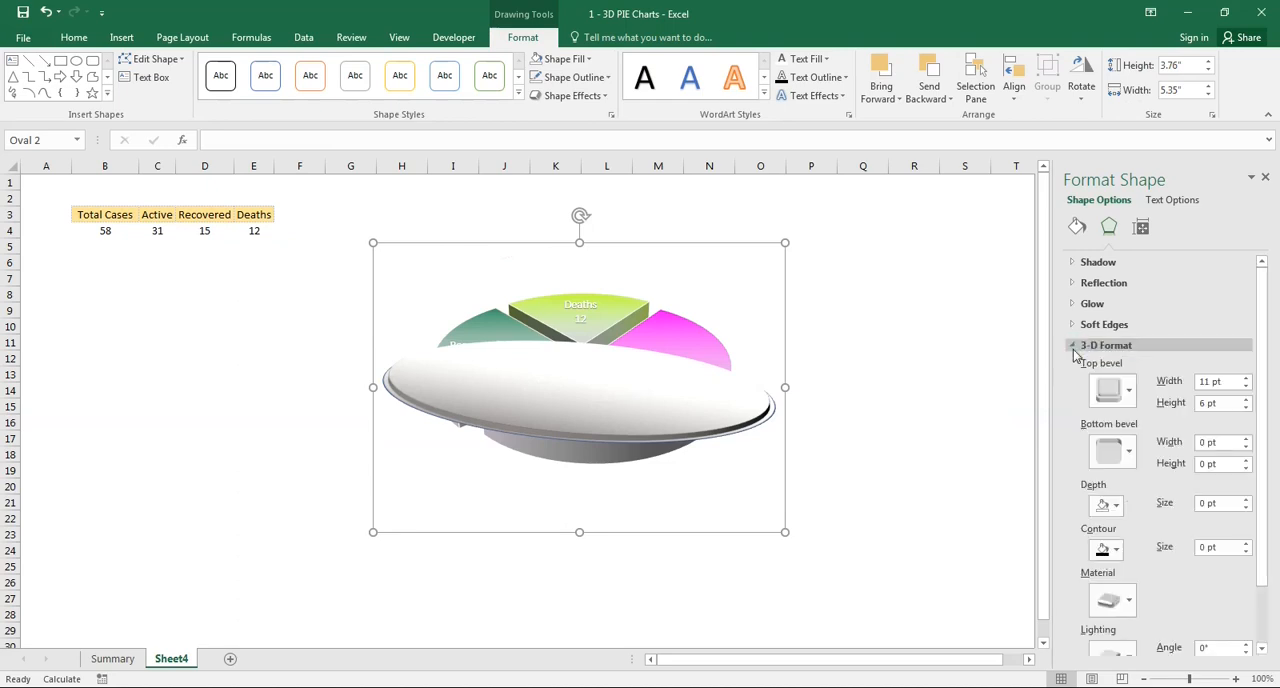
pyautogui.click(1246, 386)
pyautogui.click(1246, 386)
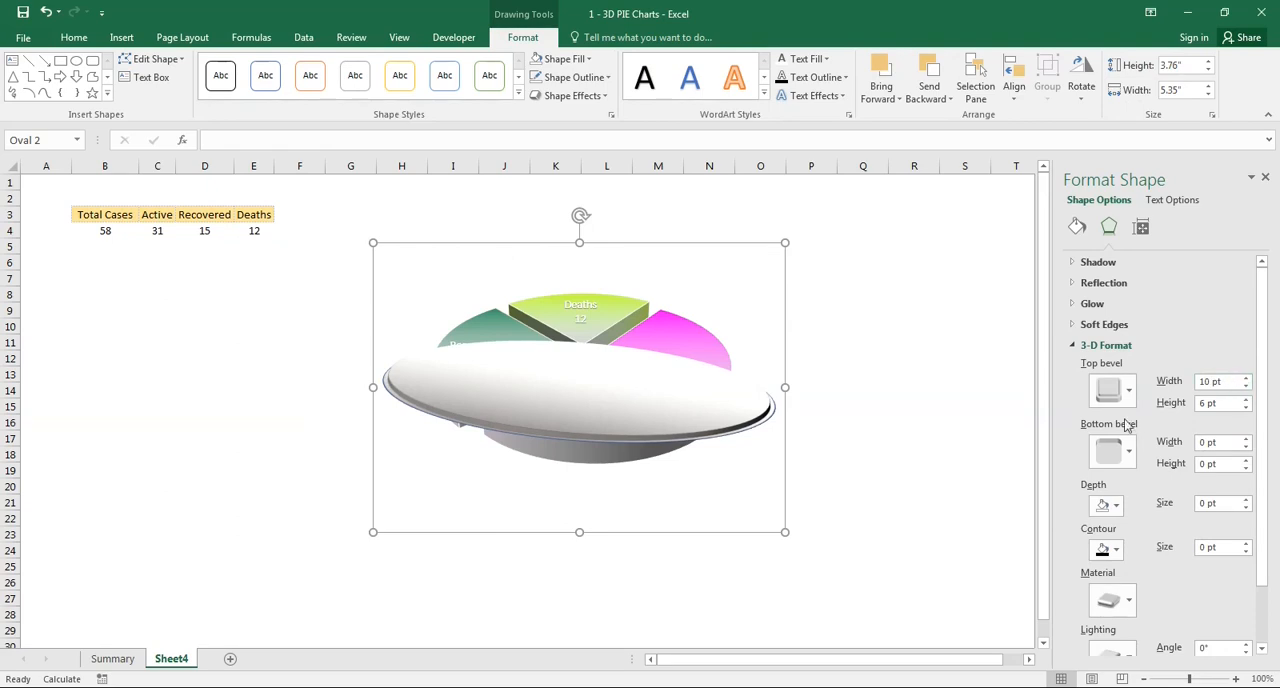
pyautogui.click(1226, 406)
pyautogui.write('2')
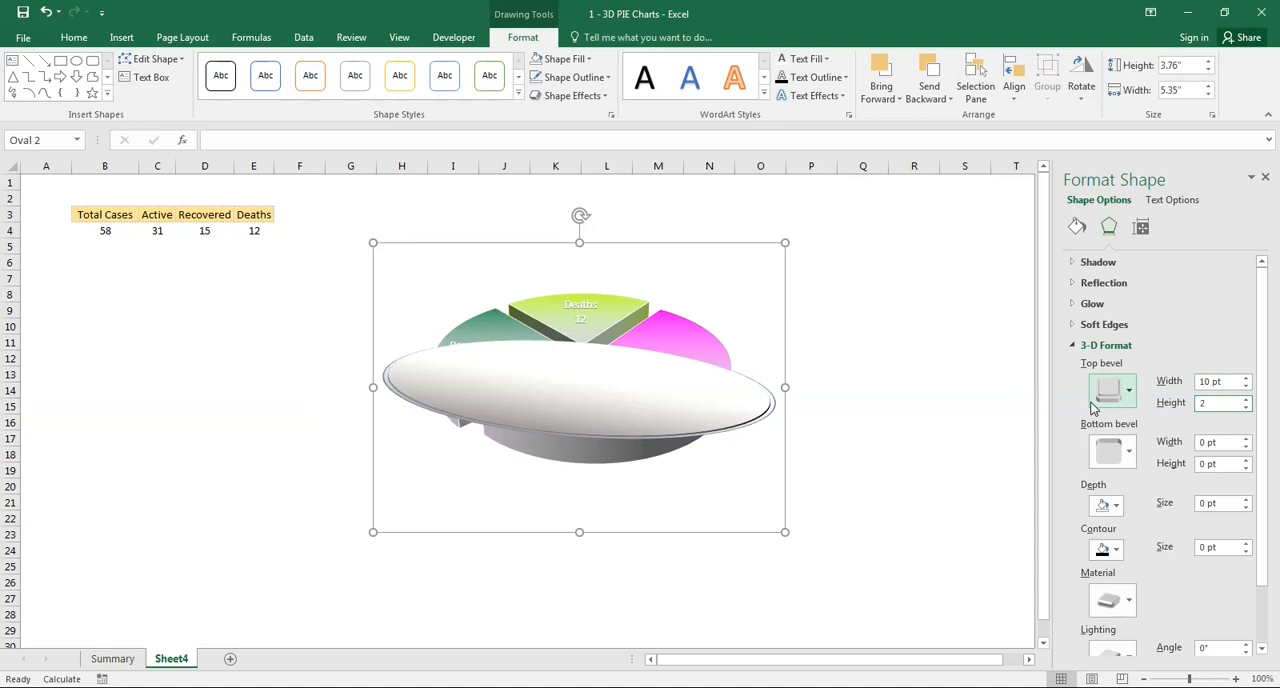
pyautogui.press('Return')
pyautogui.click(965, 421)
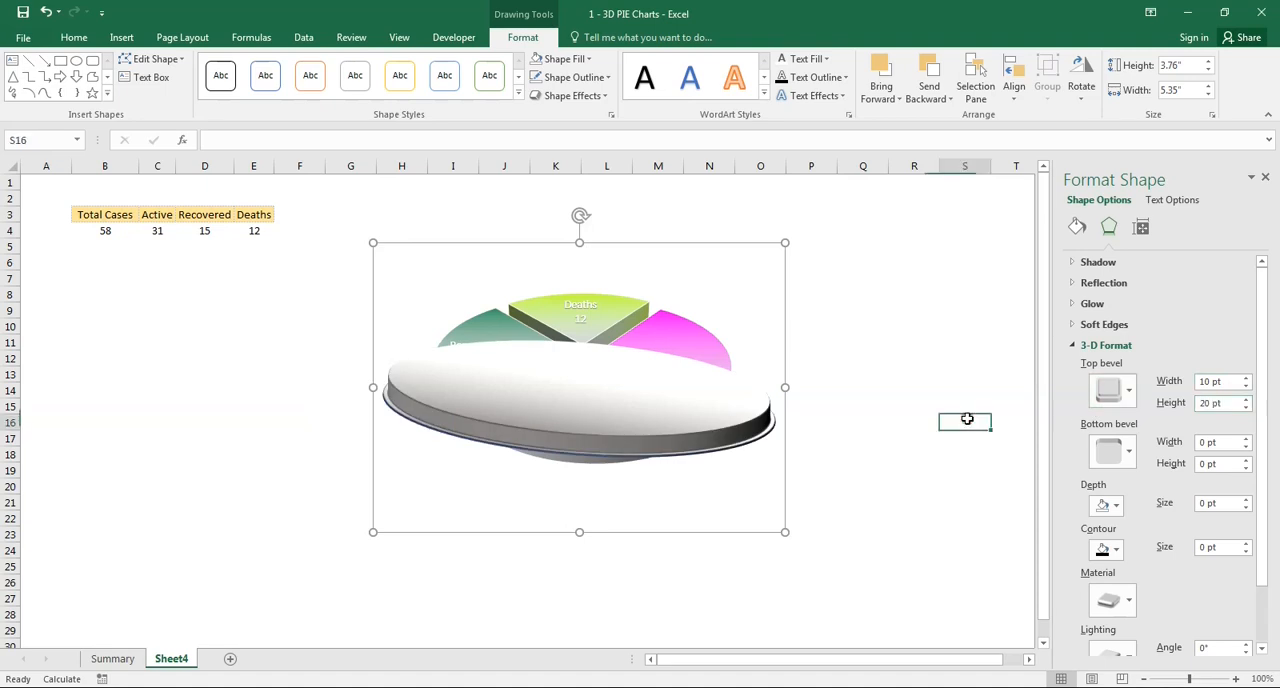
pyautogui.click(731, 443)
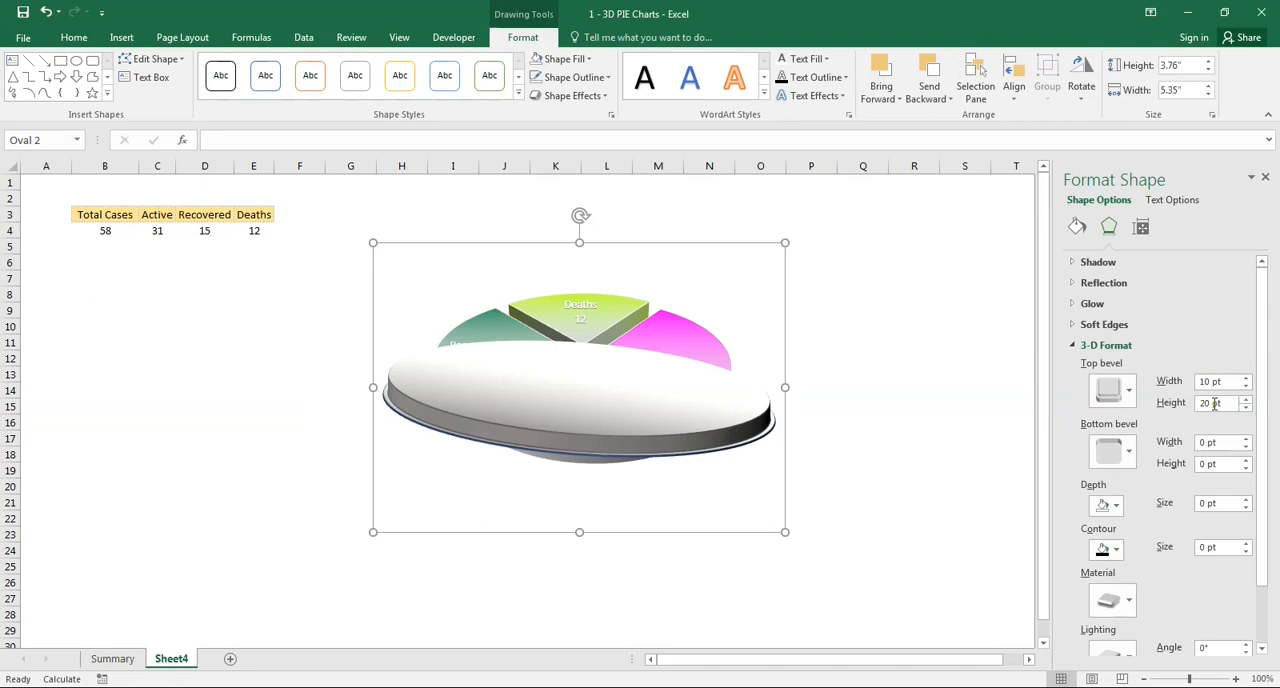
# - Increase the oval's top bevel height to 35 pt
pyautogui.click(1247, 399)
pyautogui.click(1247, 399)
pyautogui.click(1247, 399)
pyautogui.click(1247, 399)
pyautogui.click(1247, 399)
pyautogui.click(1247, 399)
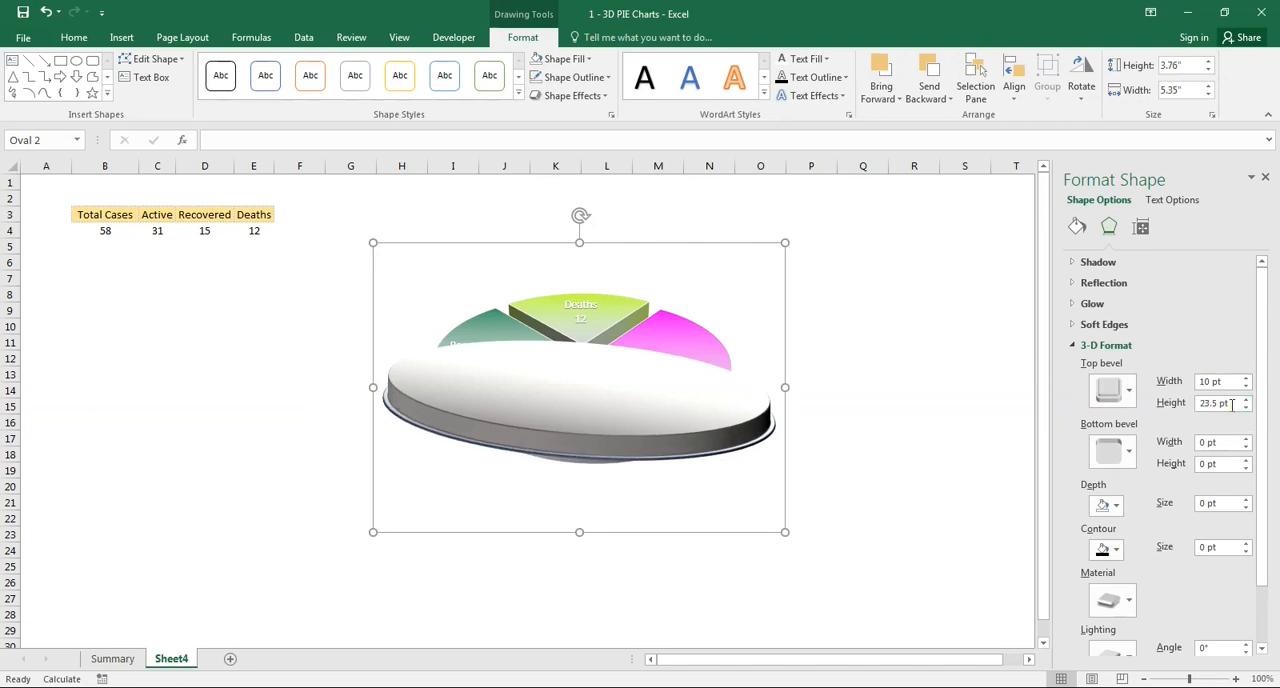
pyautogui.moveTo(1232, 403); pyautogui.dragTo(1146, 404)
pyautogui.write('35')
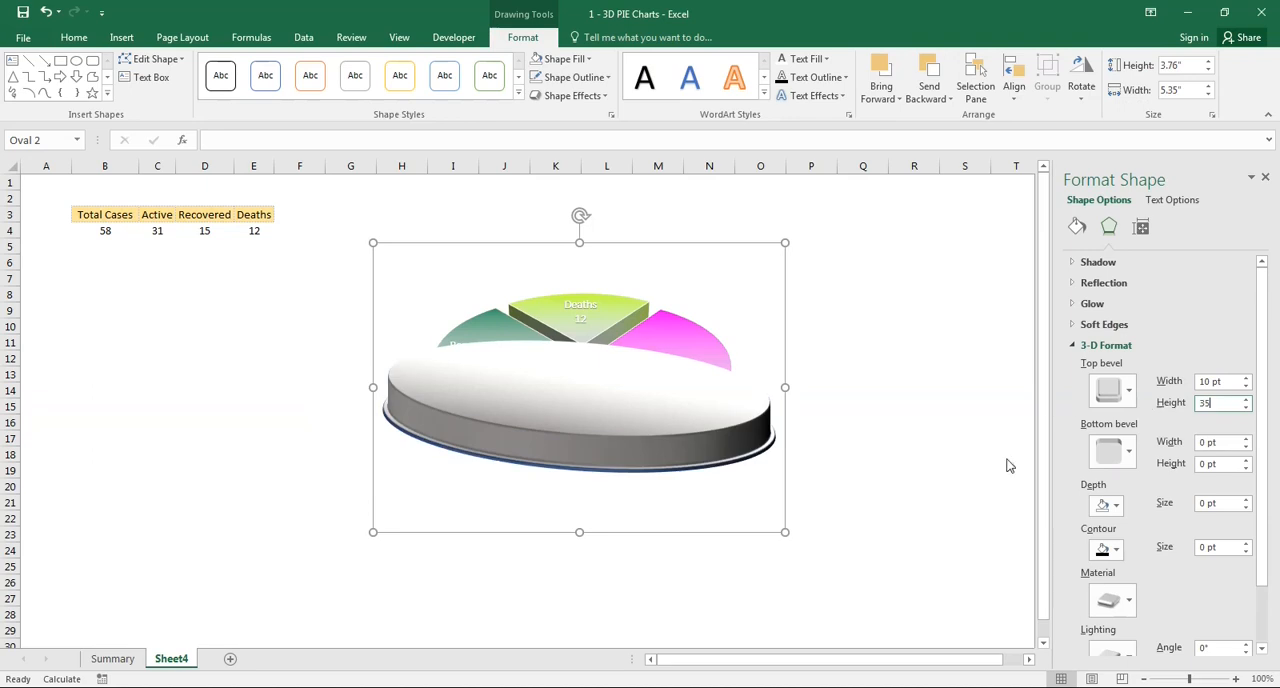
pyautogui.click(912, 487)
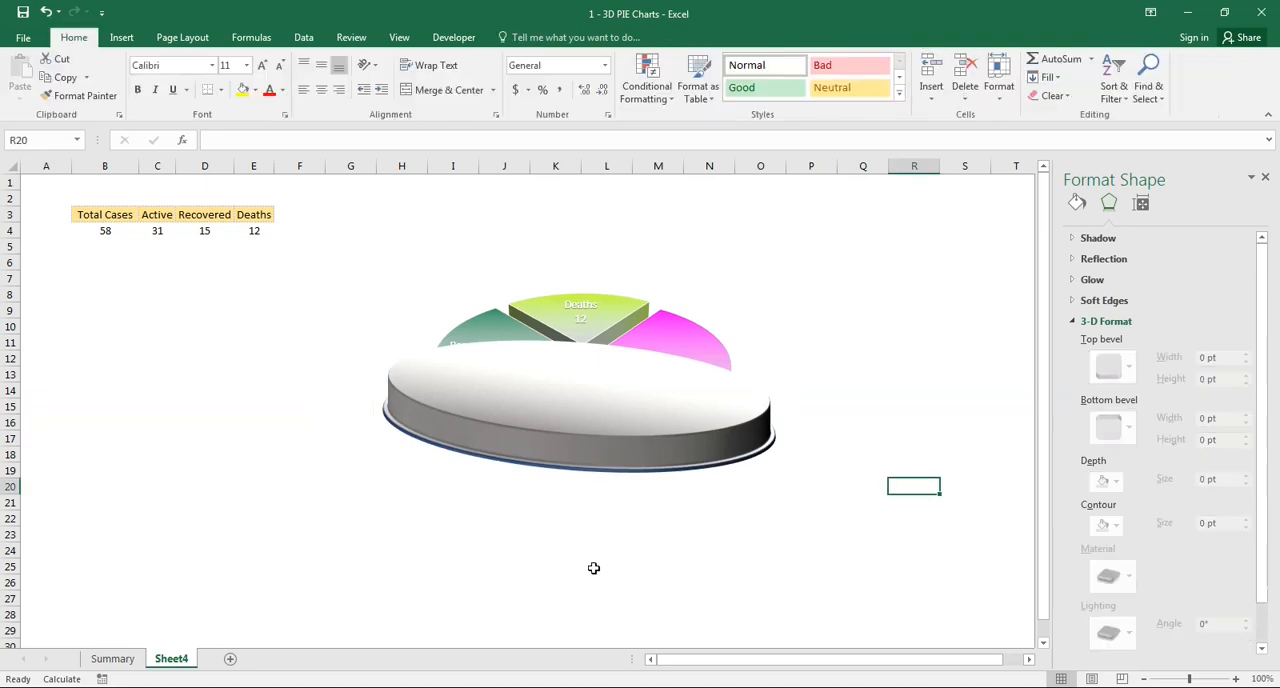
# - Compare the thickness of the Summary chart's round base with the oval on Sheet4
pyautogui.click(82, 660)
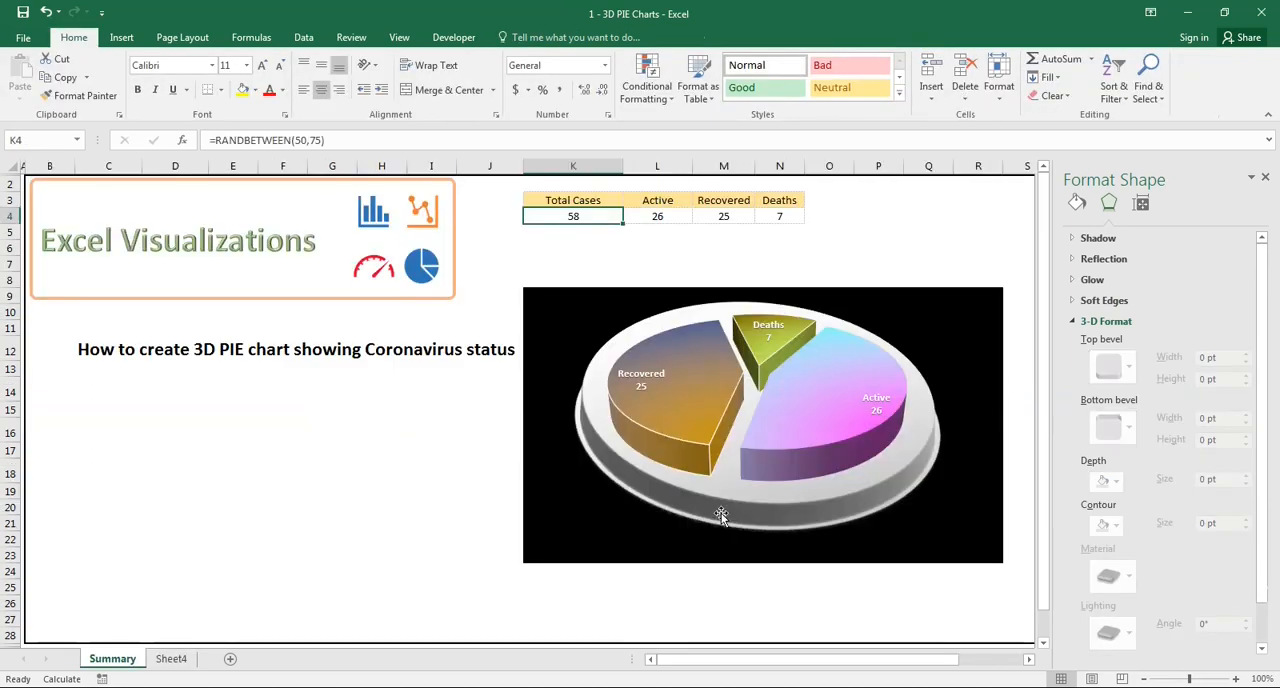
pyautogui.click(170, 659)
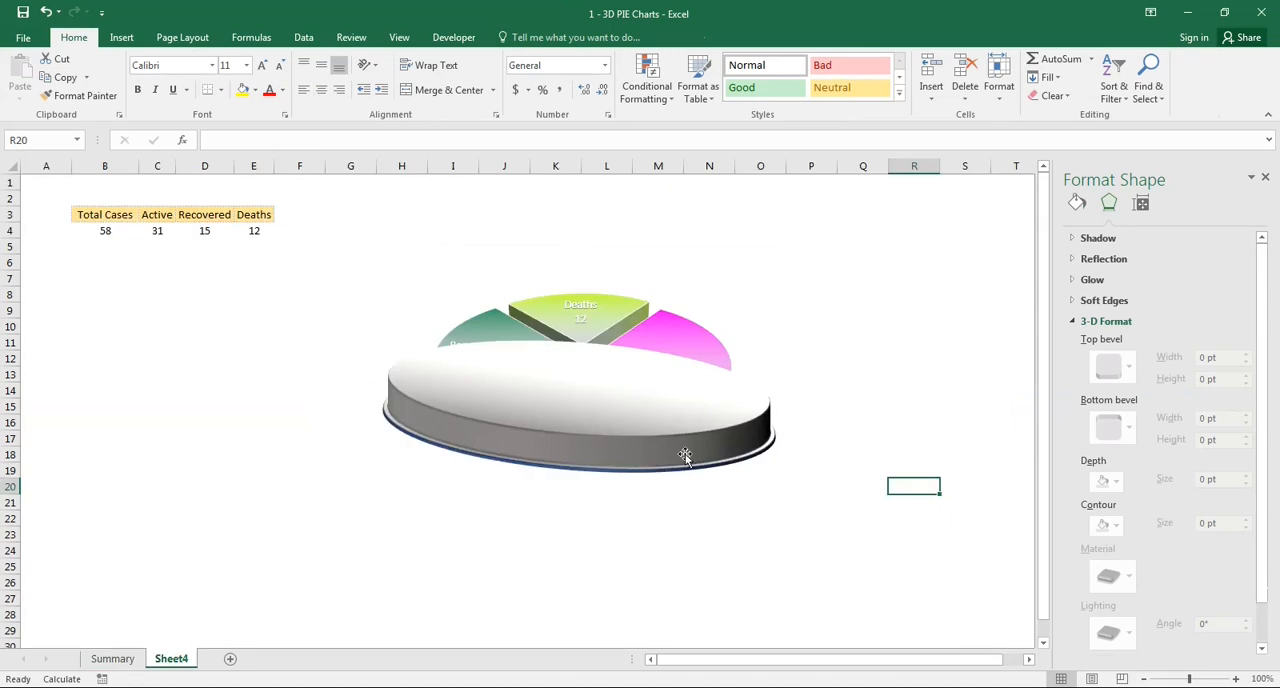
pyautogui.click(1071, 322)
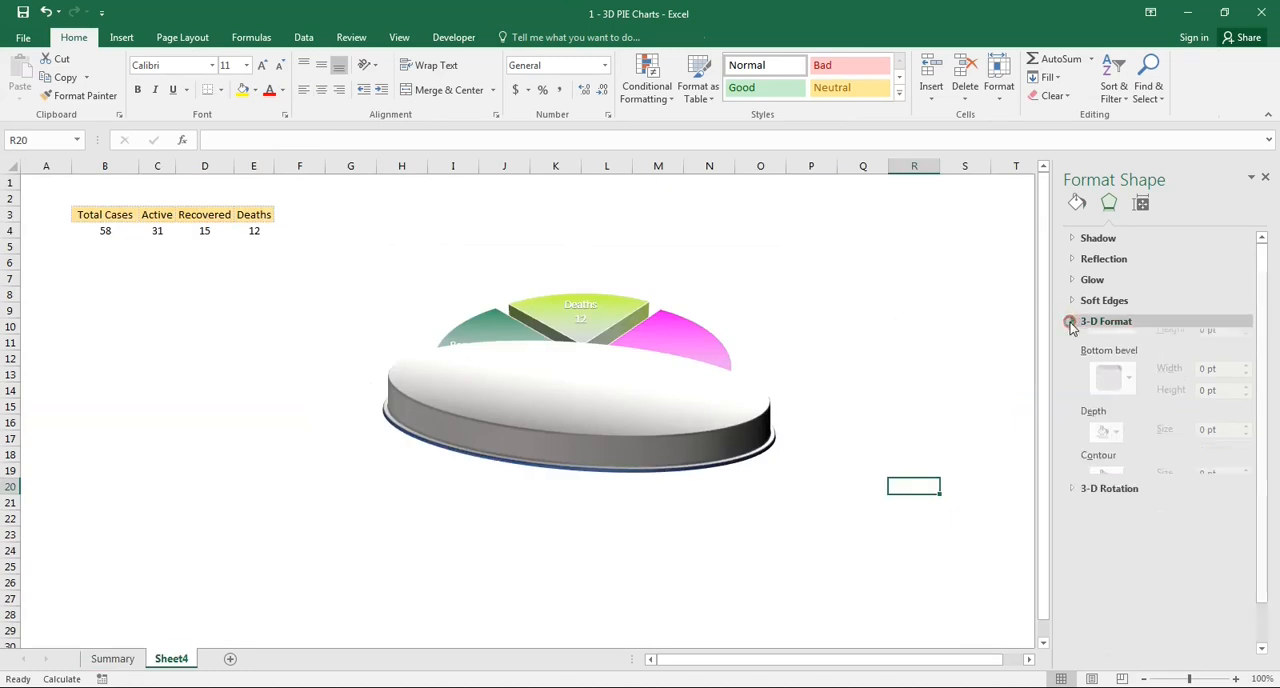
pyautogui.click(1072, 342)
pyautogui.click(1072, 342)
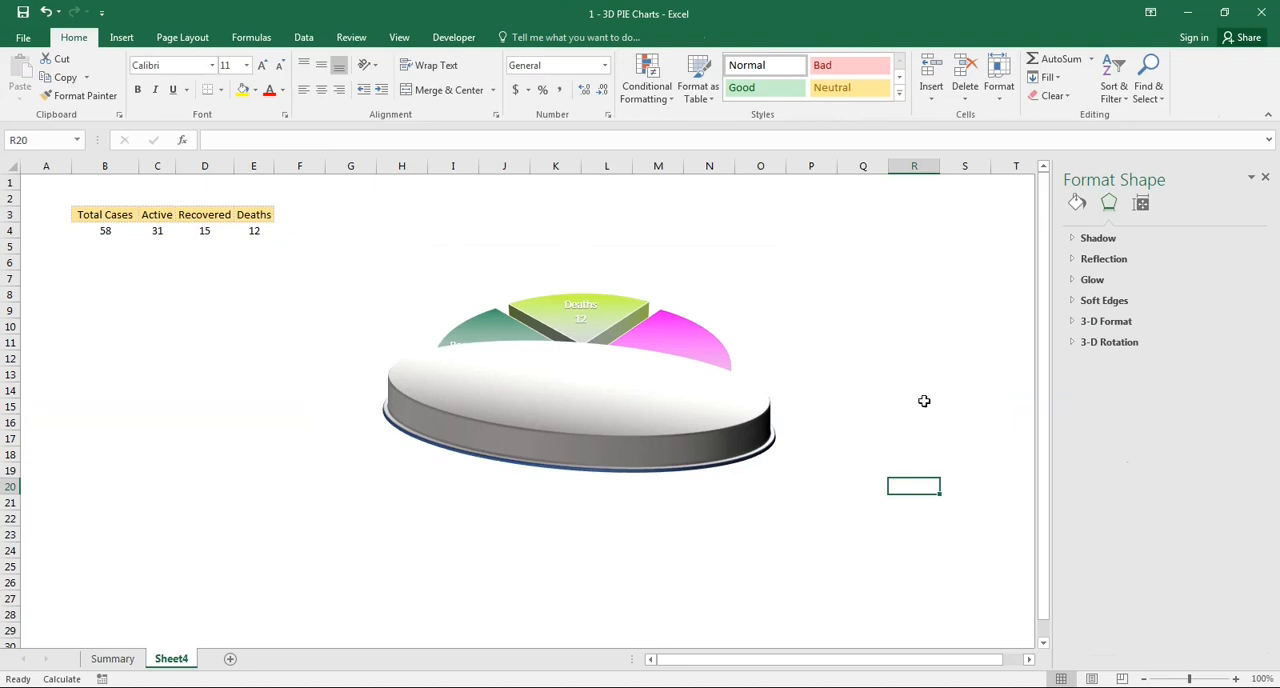
pyautogui.click(1066, 342)
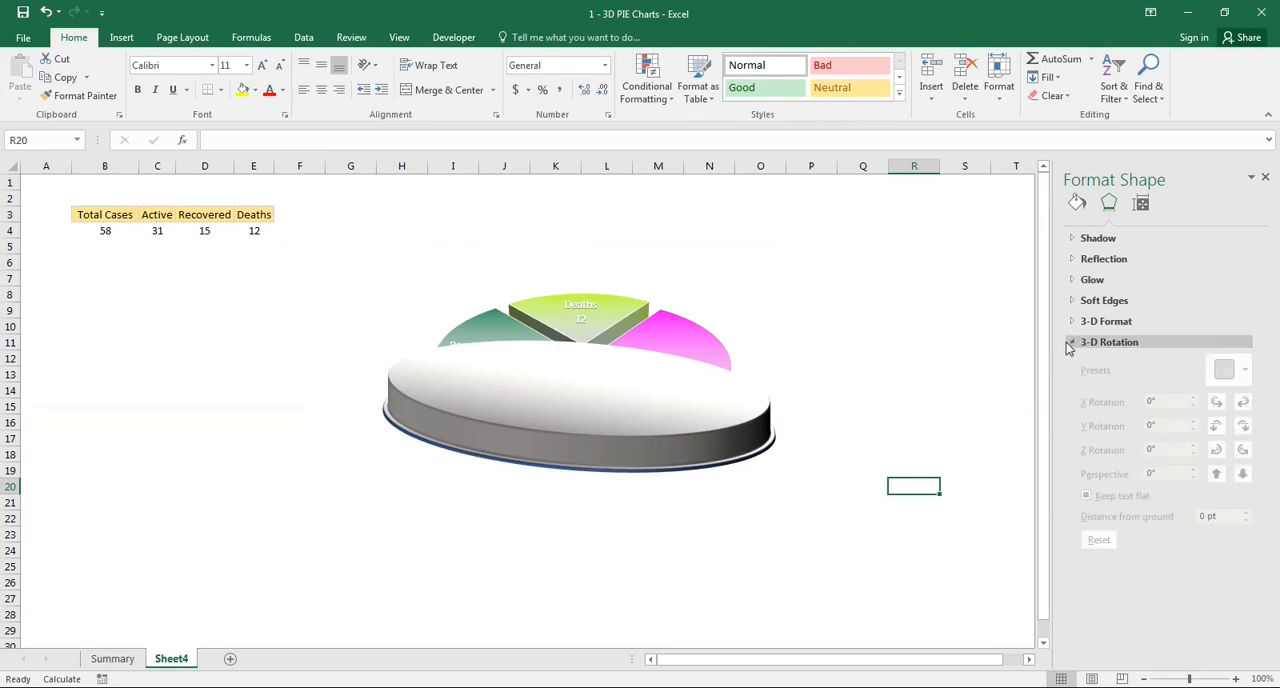
pyautogui.click(1066, 342)
# - Reselect the oval and reduce its top bevel height to 30 pt
pyautogui.click(717, 423)
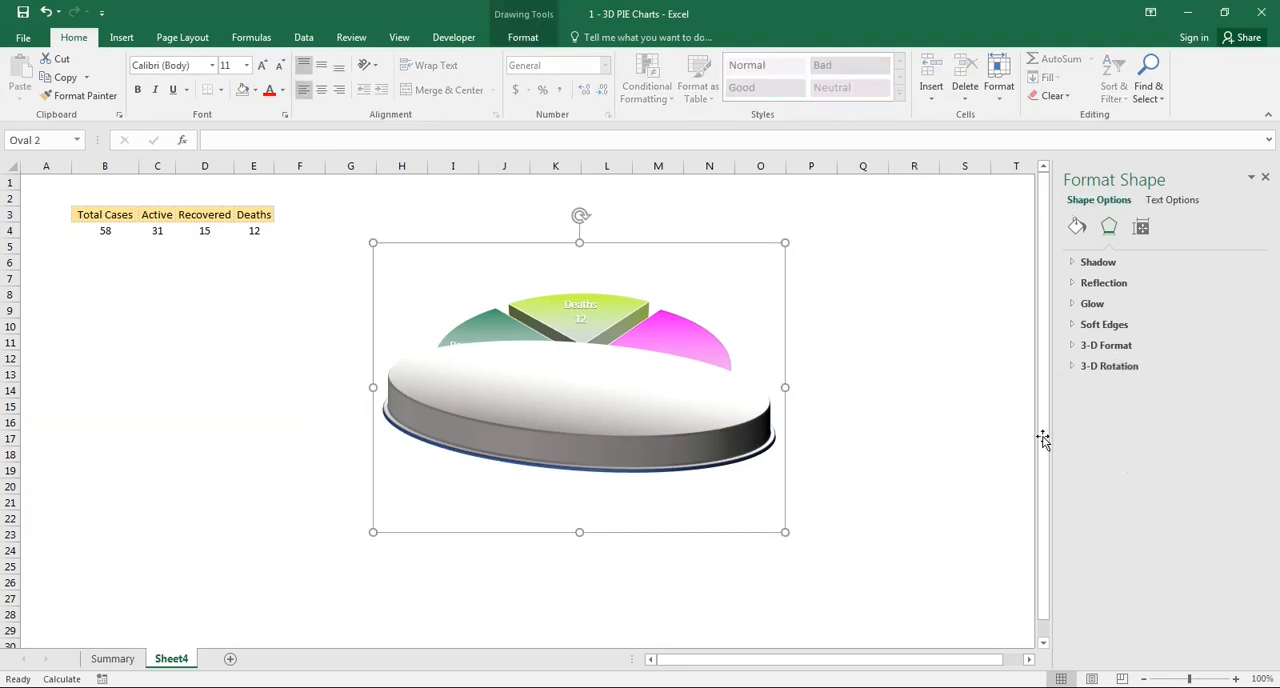
pyautogui.click(1068, 367)
pyautogui.click(1068, 366)
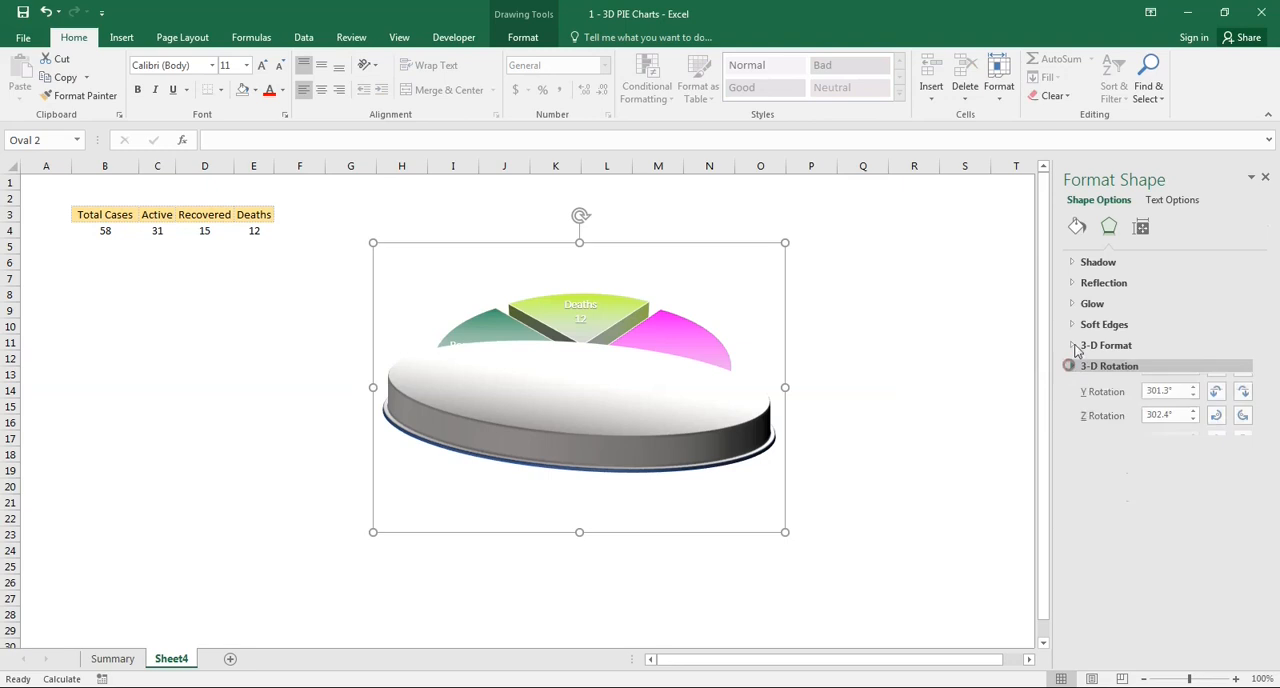
pyautogui.click(1071, 344)
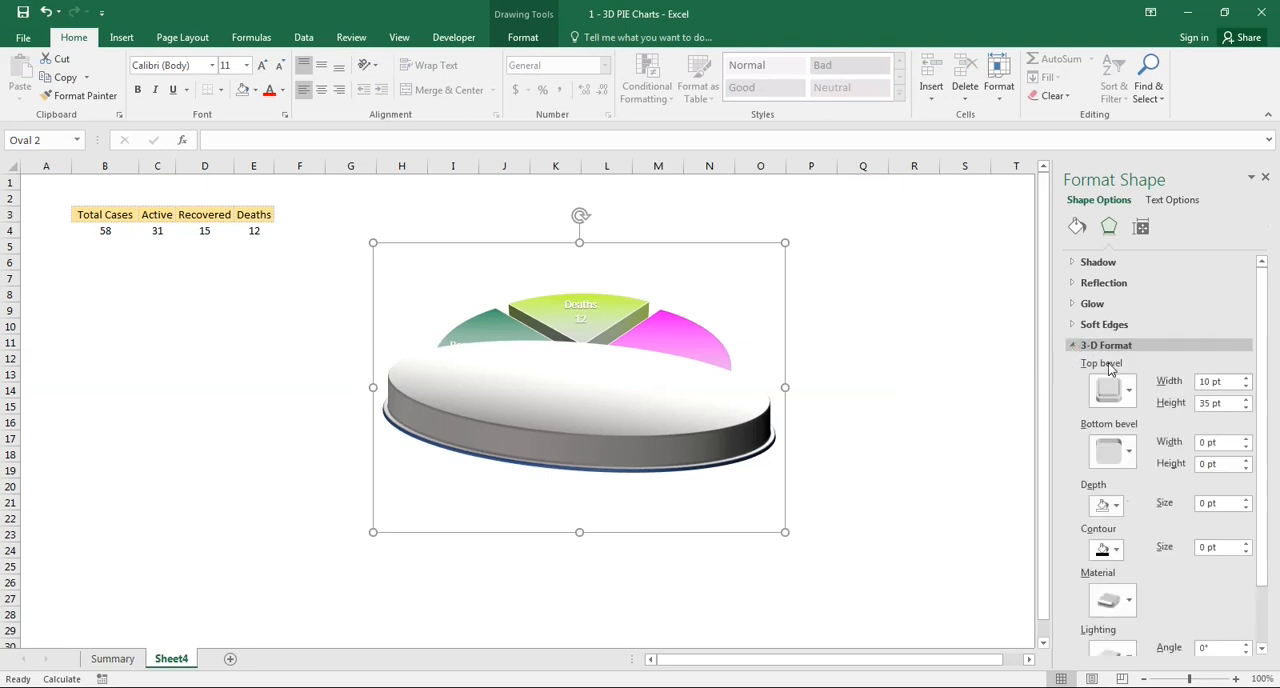
pyautogui.click(1246, 407)
pyautogui.click(1246, 407)
pyautogui.click(1246, 407)
pyautogui.click(1246, 407)
pyautogui.click(1246, 407)
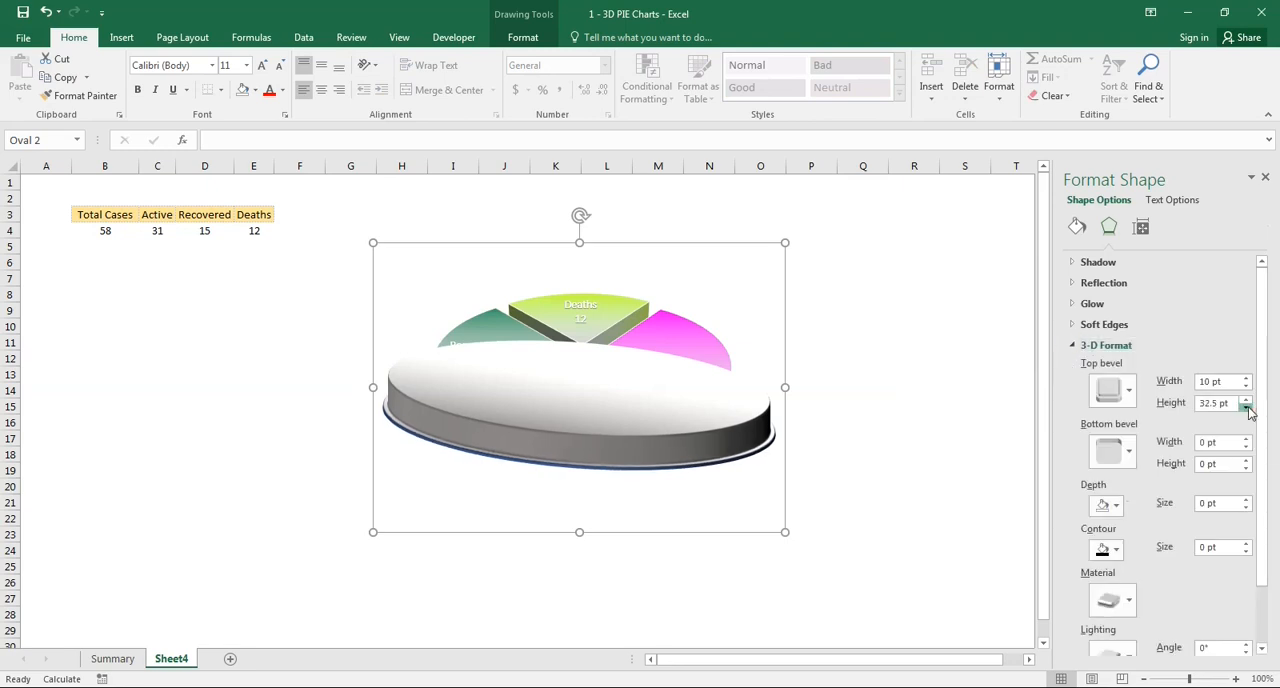
pyautogui.click(1246, 407)
pyautogui.click(1246, 407)
pyautogui.click(1246, 407)
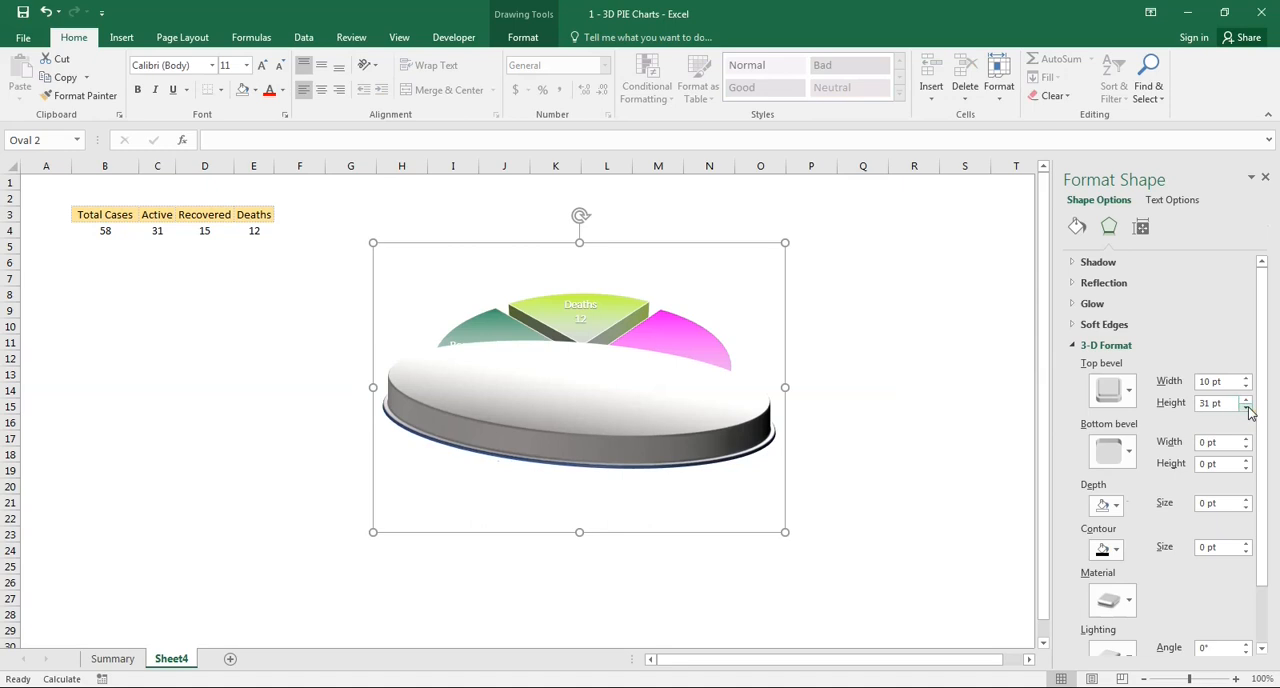
pyautogui.click(1246, 407)
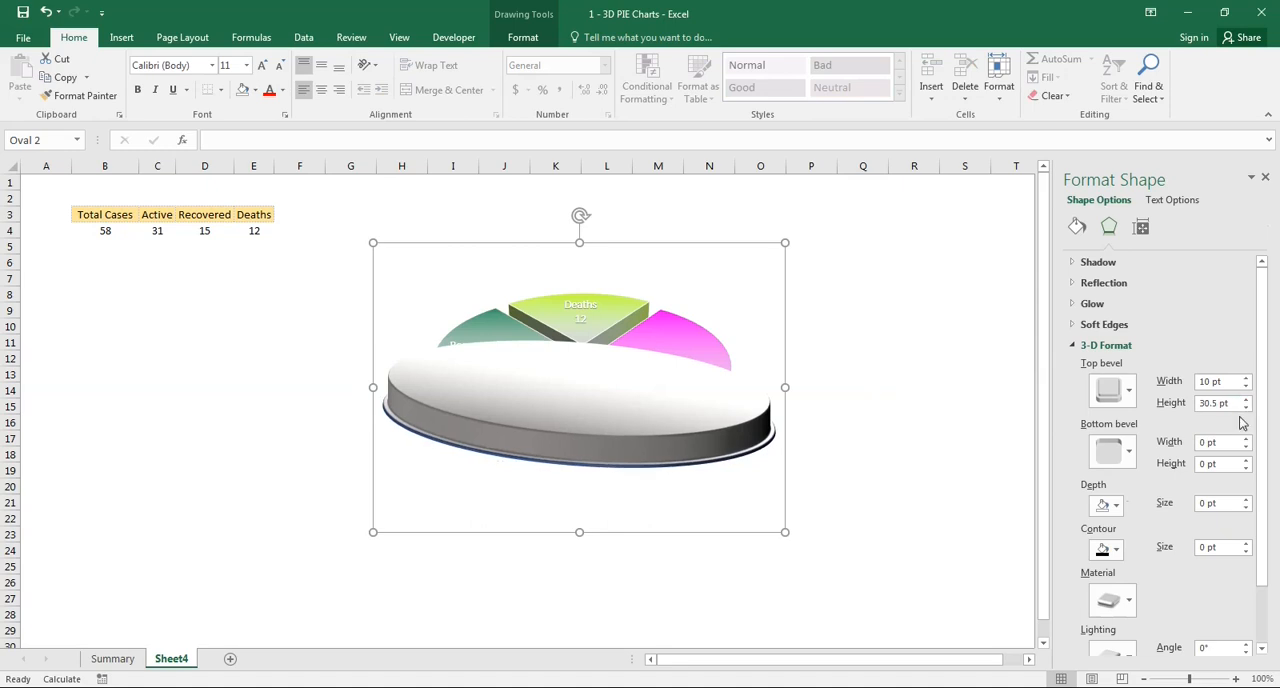
pyautogui.click(1246, 408)
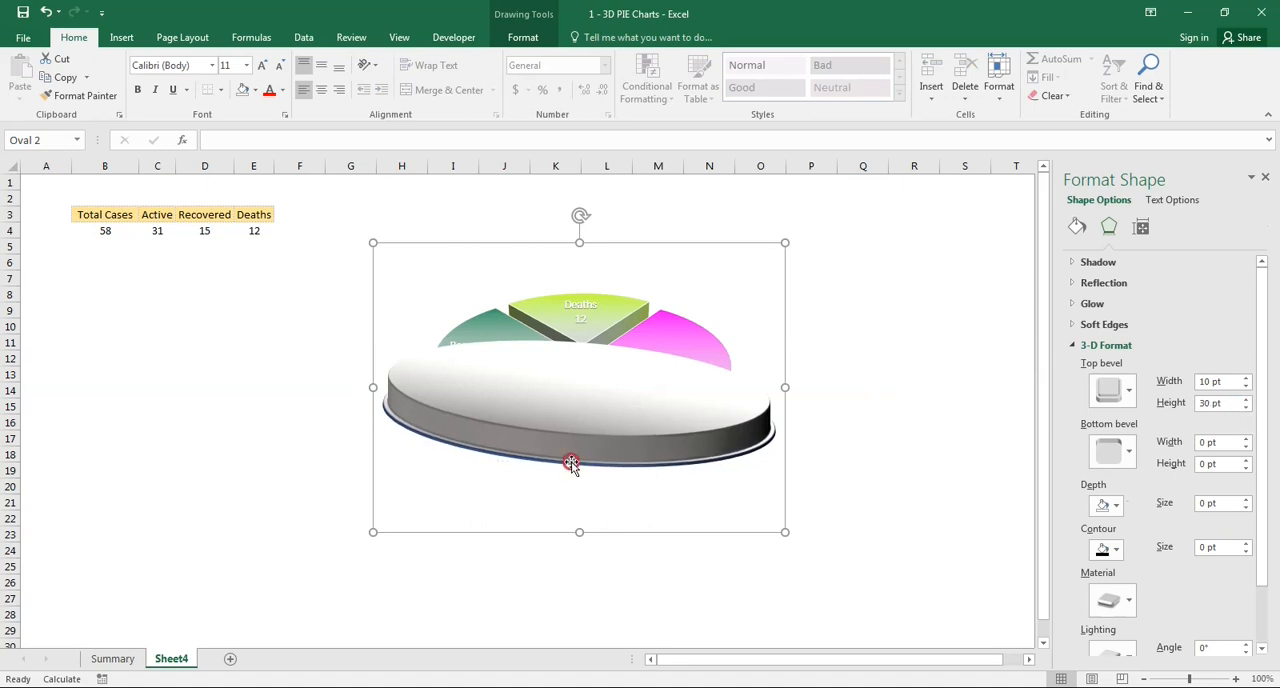
# - Change the oval's outline to the black theme color
pyautogui.click(530, 42)
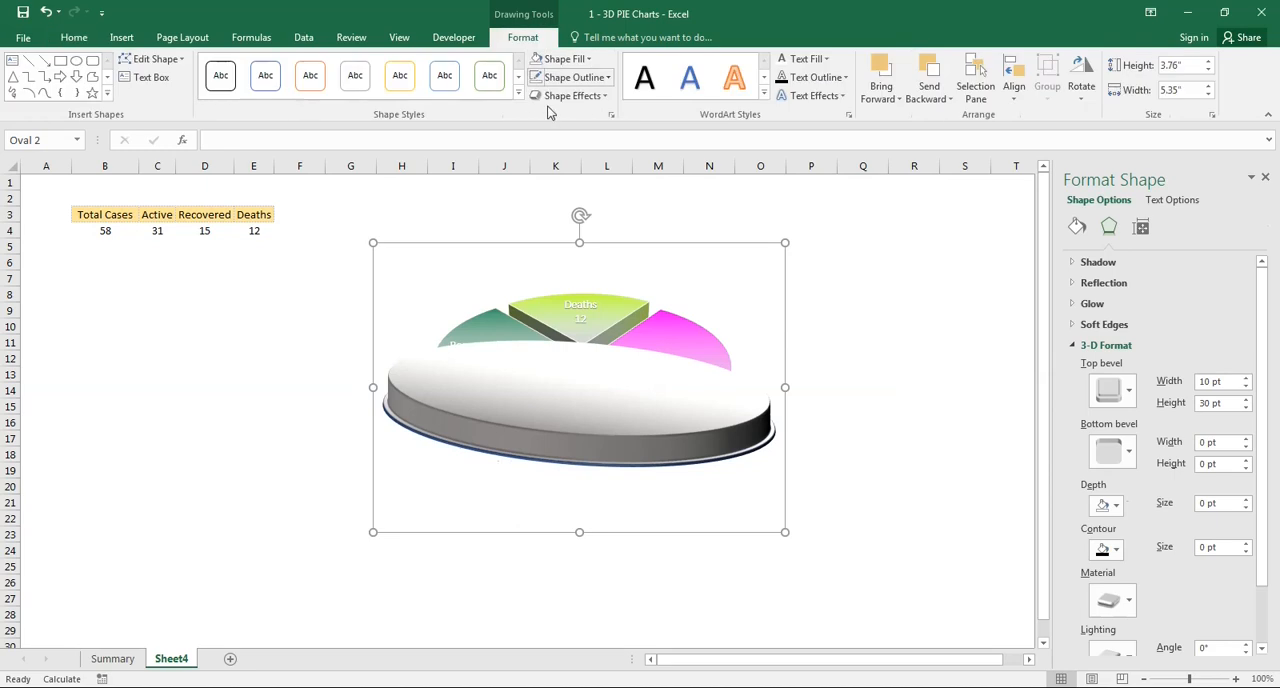
pyautogui.click(607, 79)
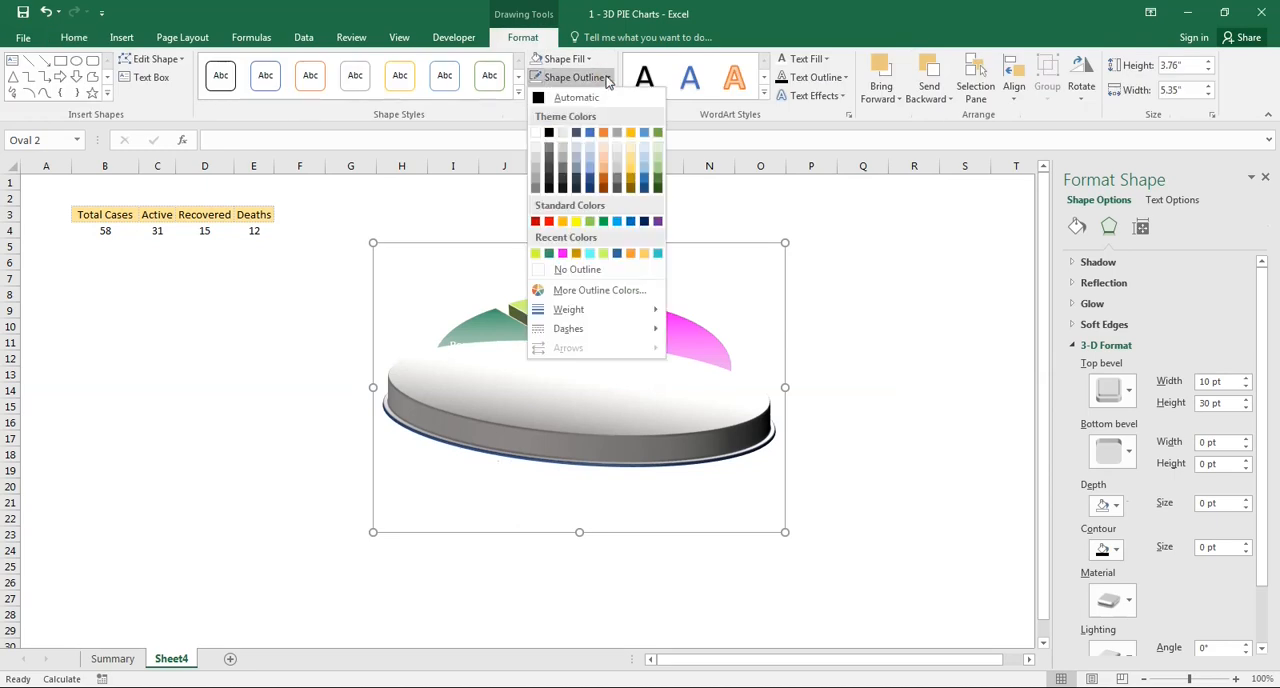
pyautogui.click(548, 133)
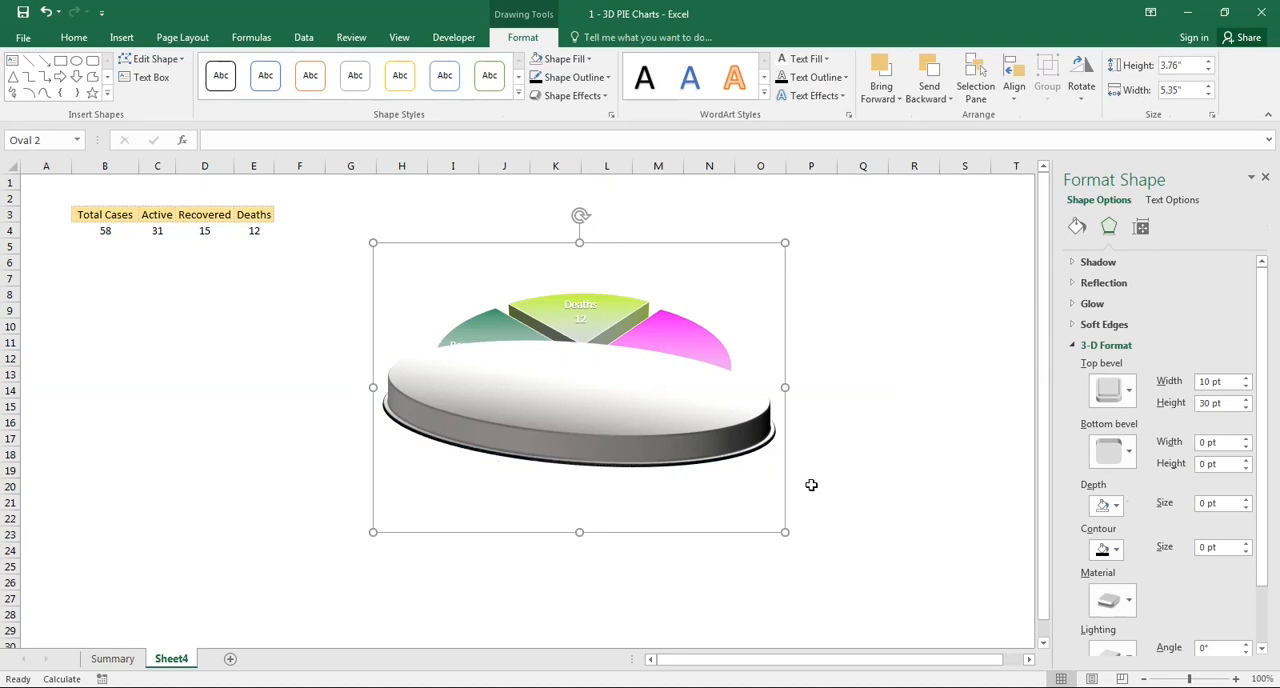
pyautogui.click(1074, 345)
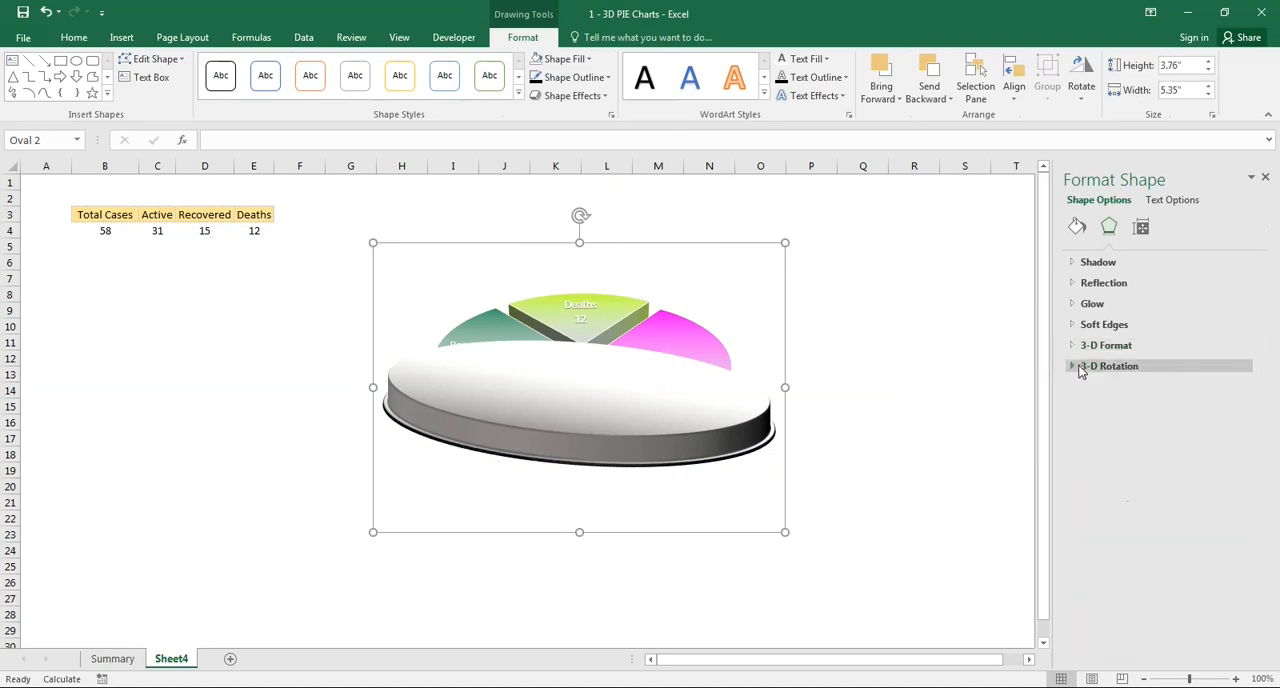
pyautogui.click(1070, 368)
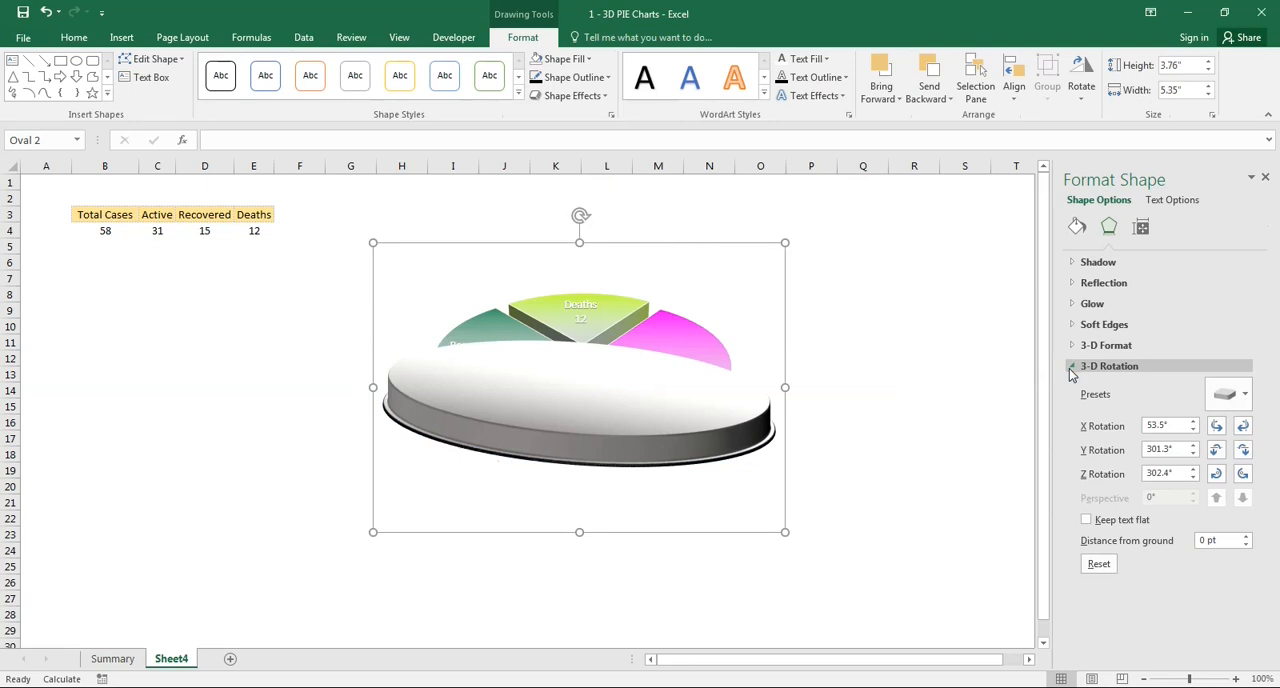
pyautogui.click(1228, 397)
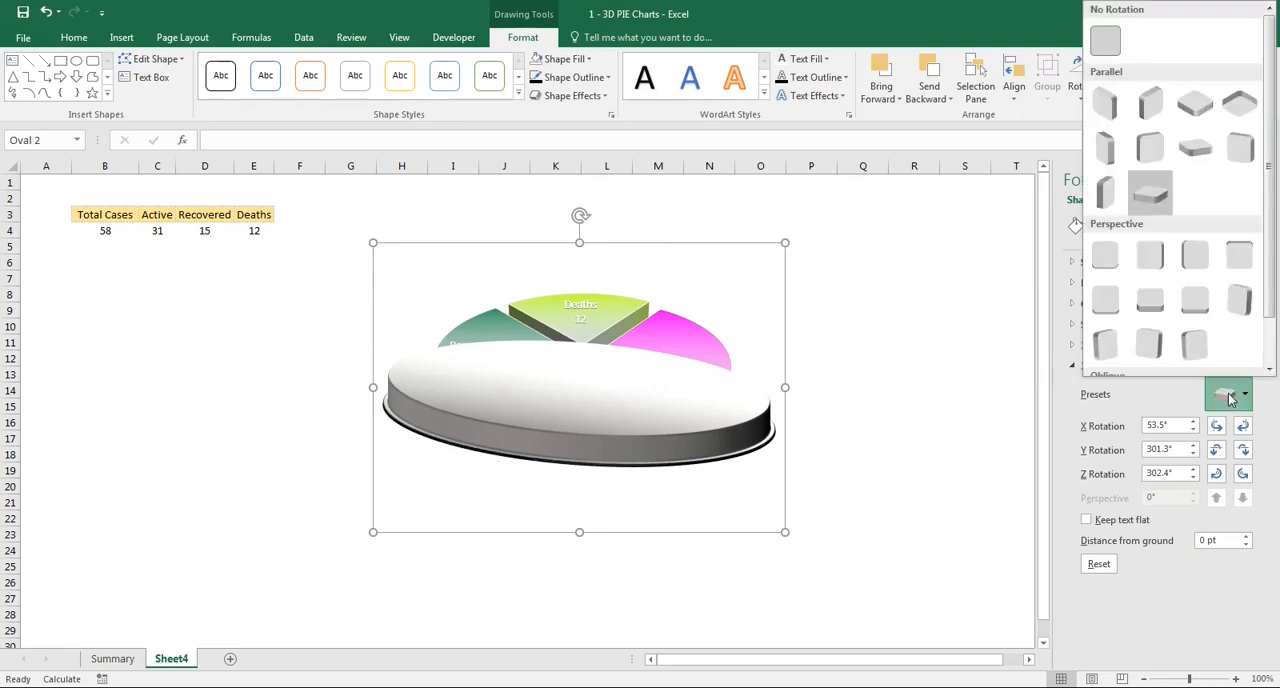
pyautogui.click(1228, 397)
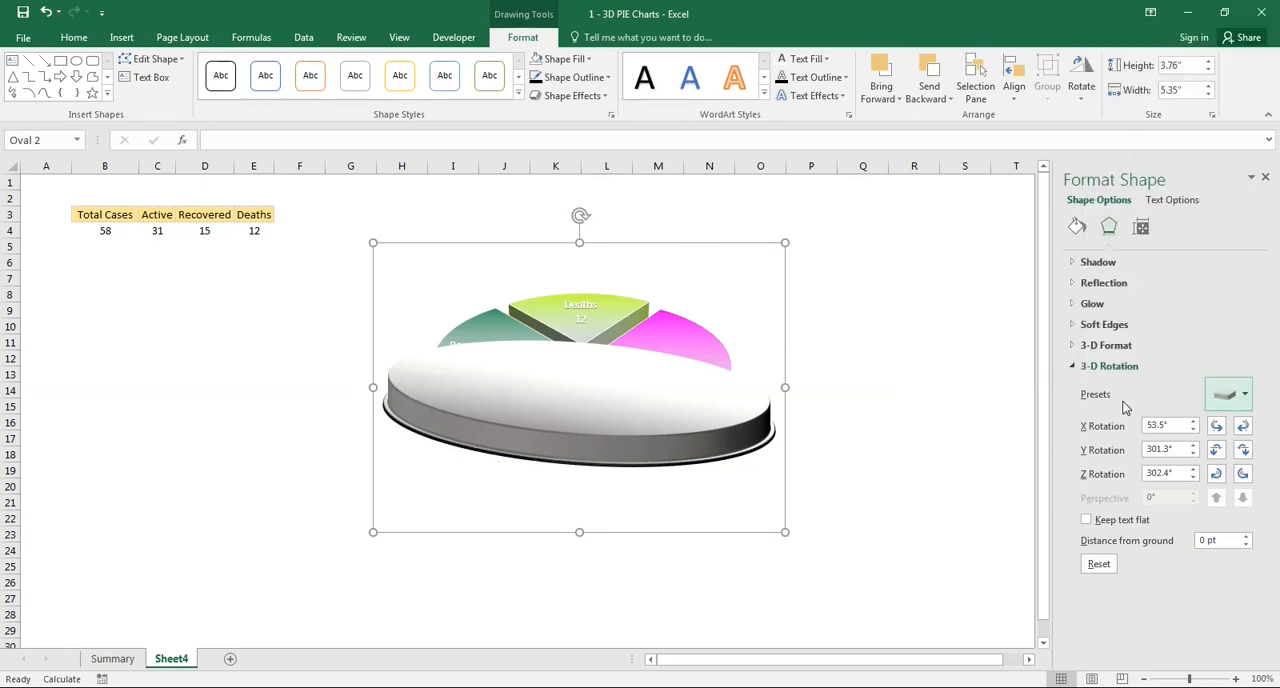
# - Set the oval's 3-D material to Metal and its lighting to Harsh
pyautogui.click(1068, 366)
pyautogui.click(1070, 347)
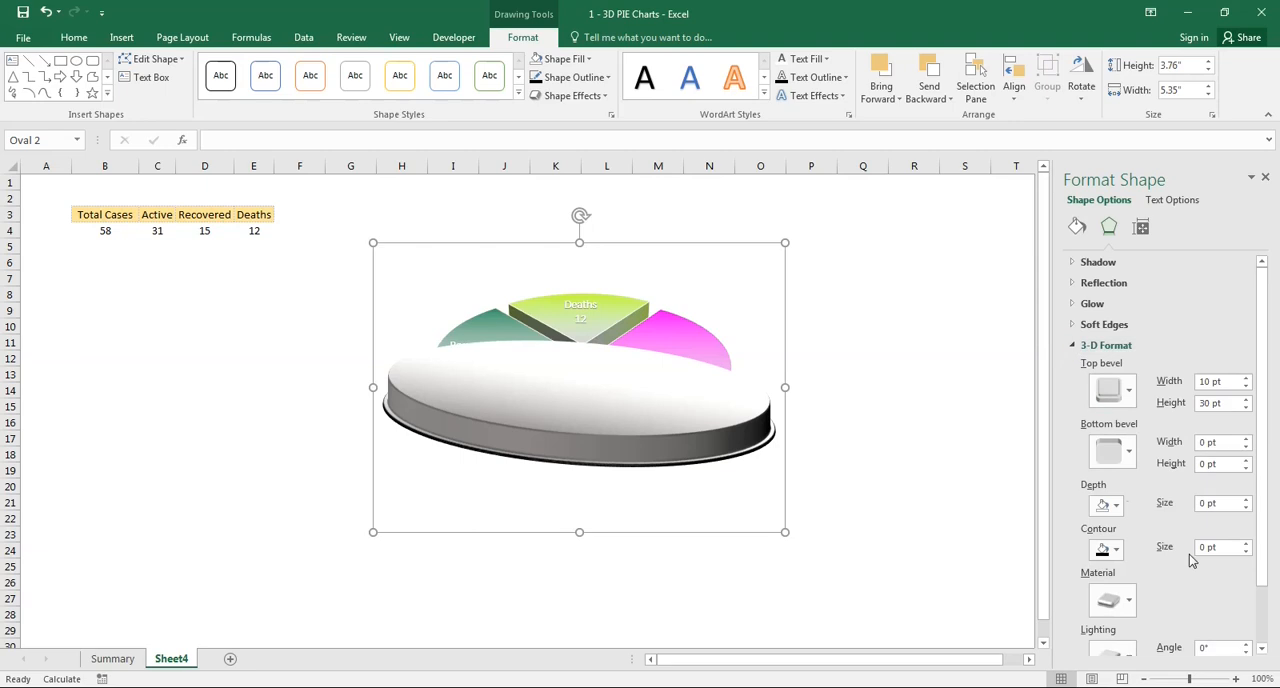
pyautogui.scroll(-1, 1208, 560)
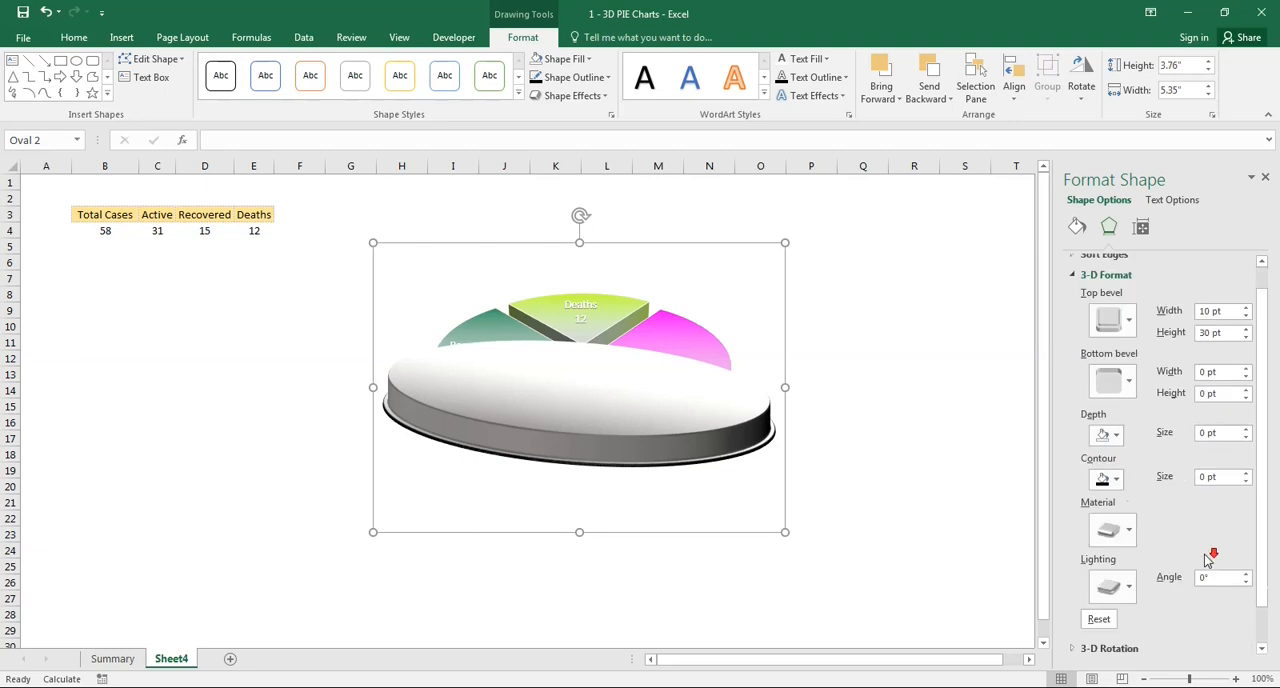
pyautogui.click(1128, 534)
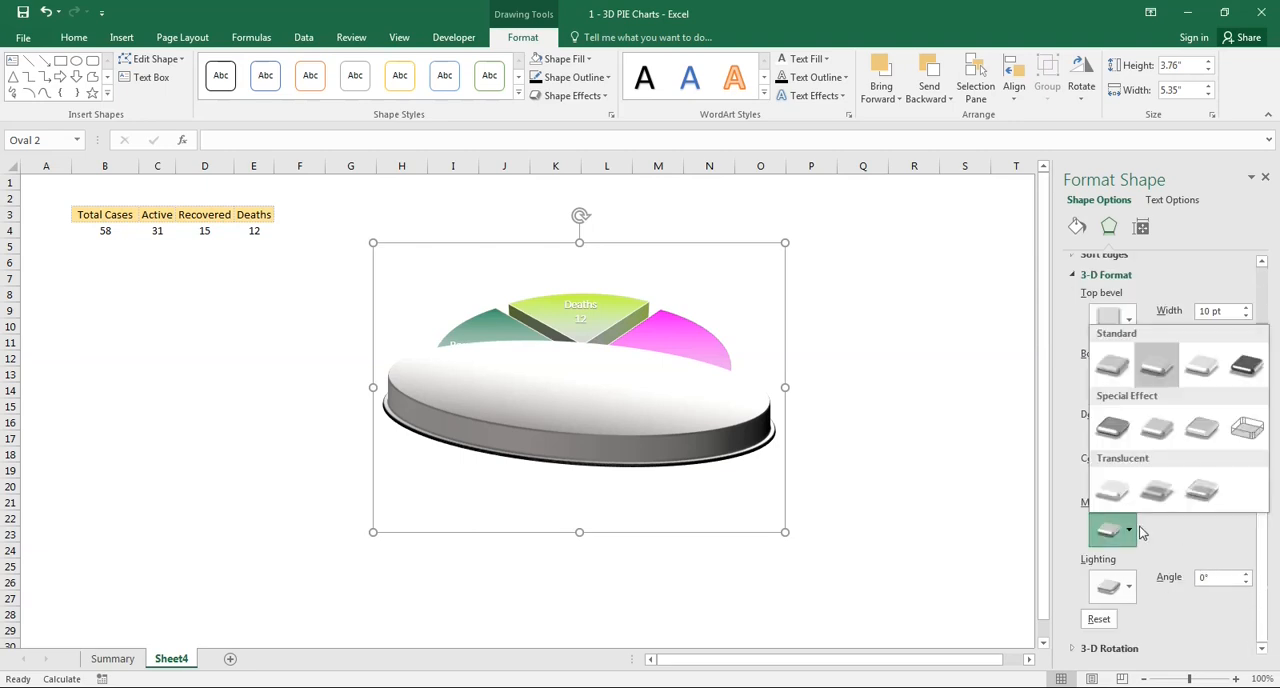
pyautogui.click(1246, 368)
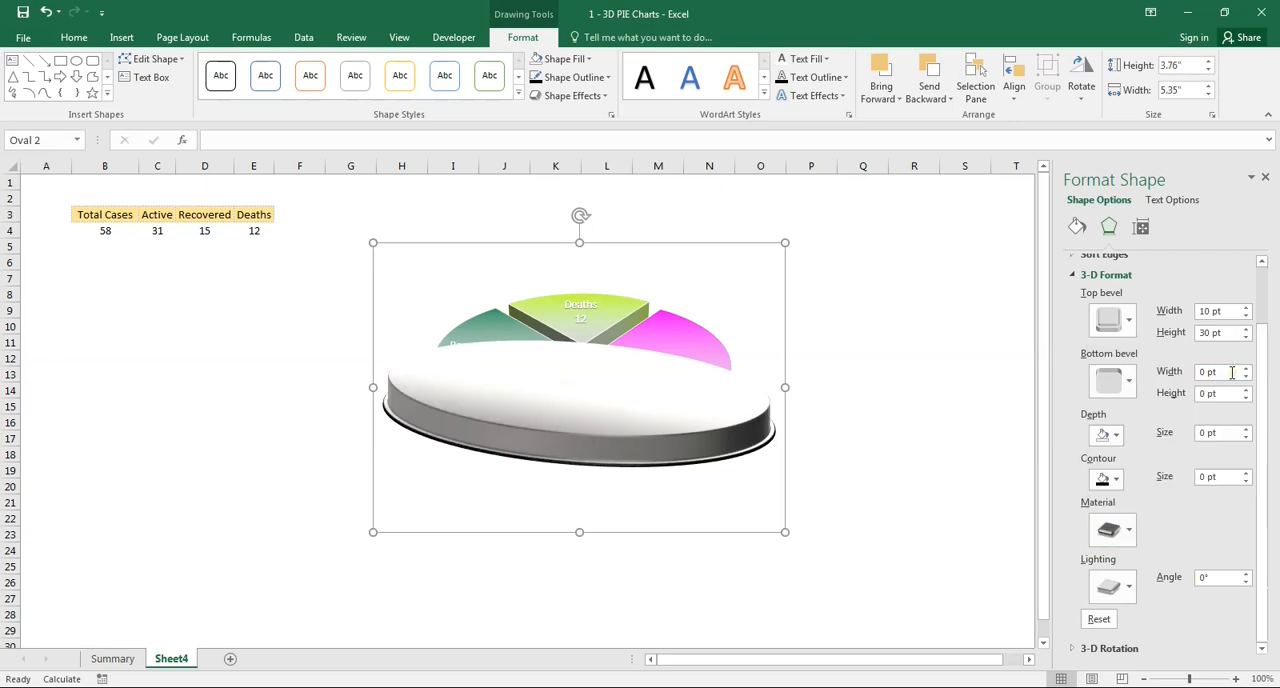
pyautogui.click(1124, 588)
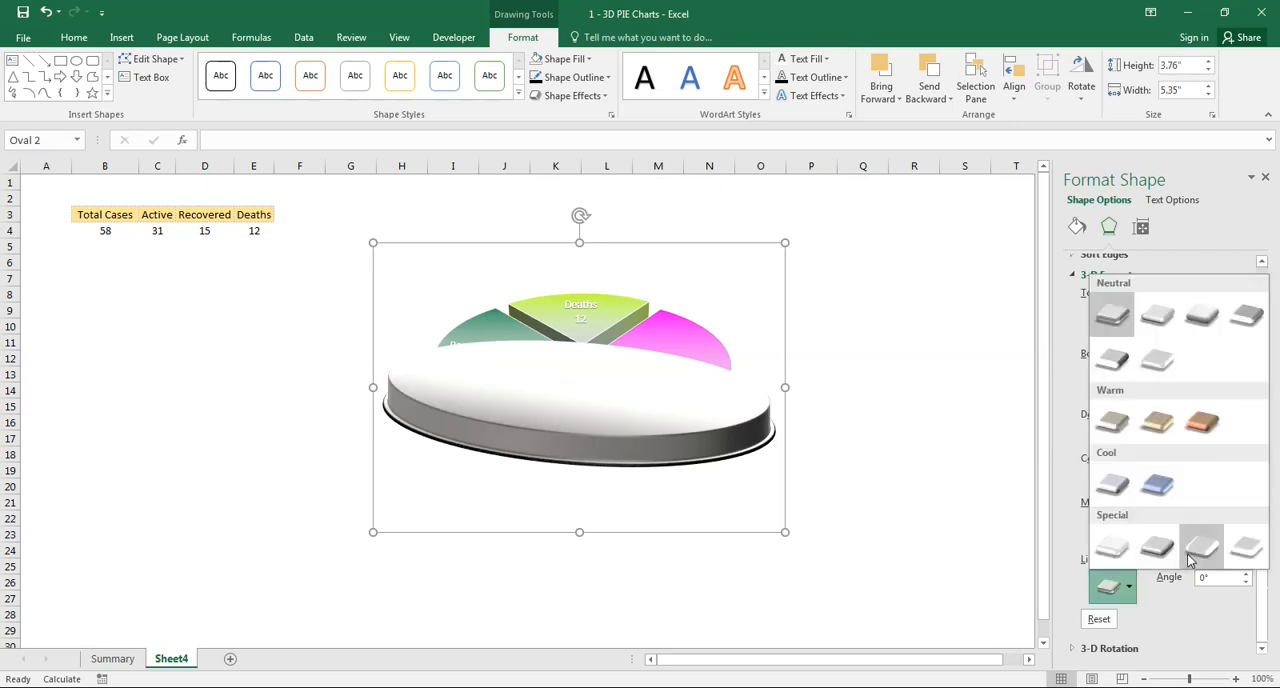
pyautogui.click(1241, 316)
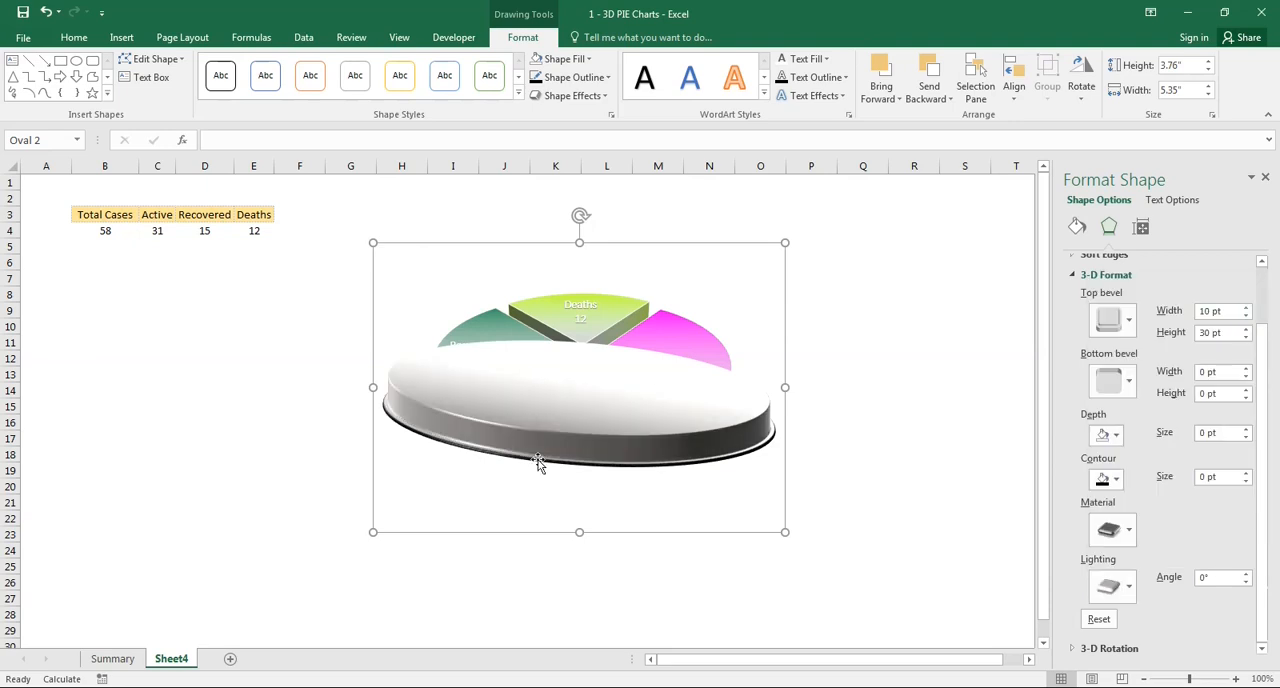
# - Tilt the oval upward in 3-D to X 29.3°, Y 314.9° and Z 321.6° rotation
pyautogui.click(1073, 274)
pyautogui.click(1073, 371)
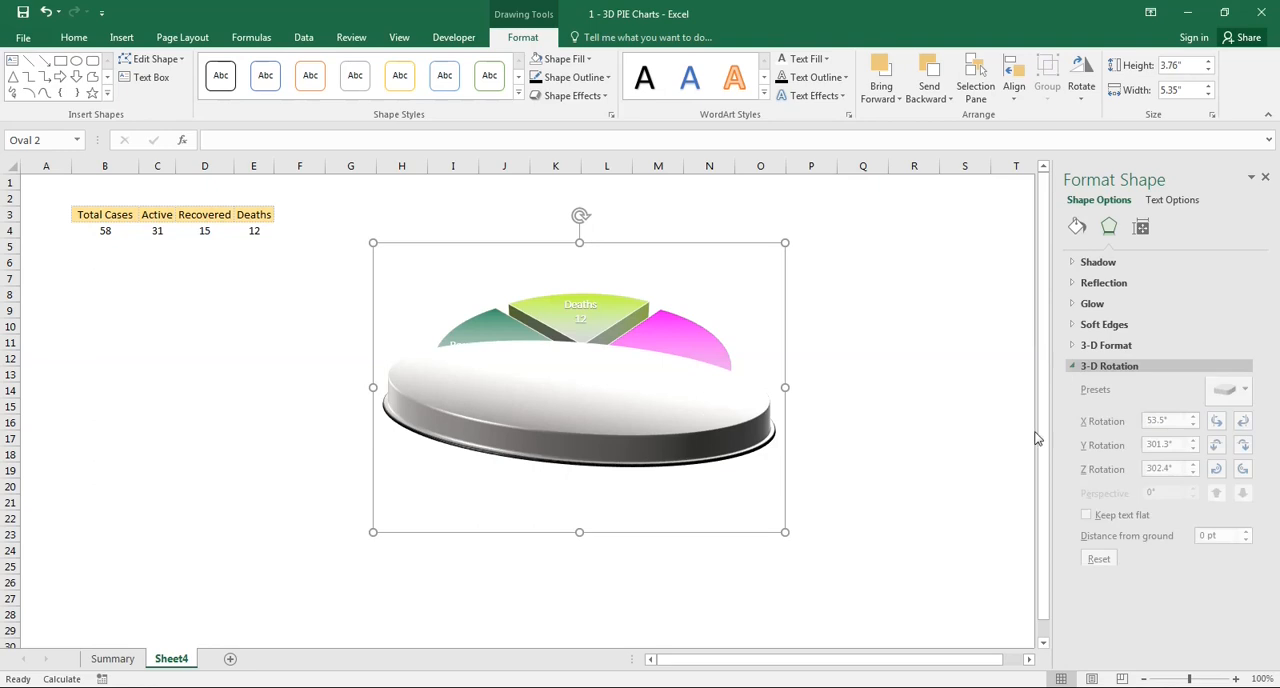
pyautogui.click(1216, 450)
pyautogui.click(1216, 450)
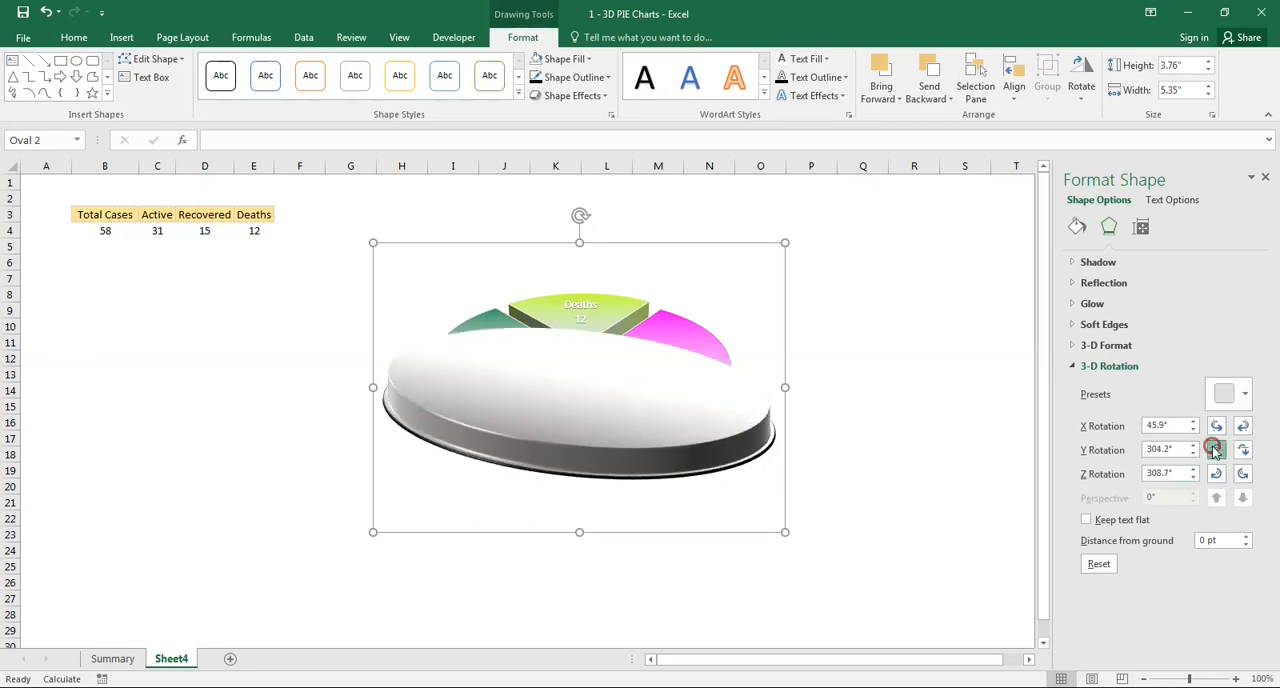
pyautogui.click(1216, 450)
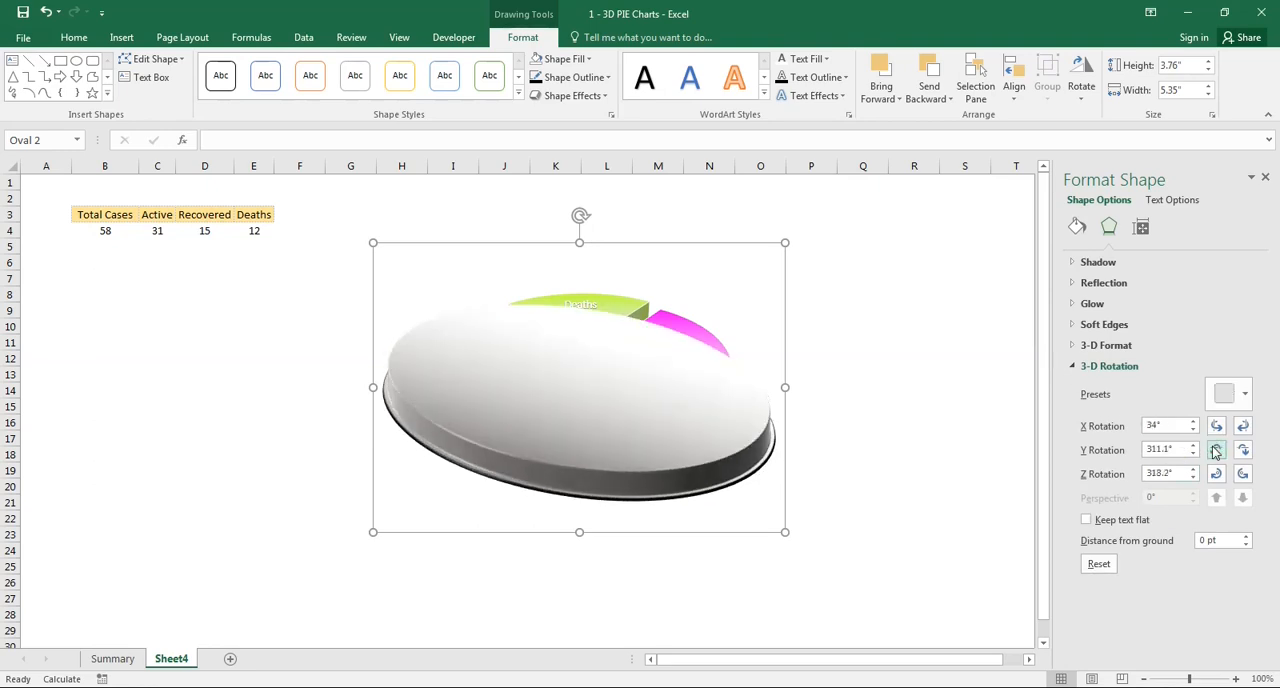
pyautogui.click(1216, 451)
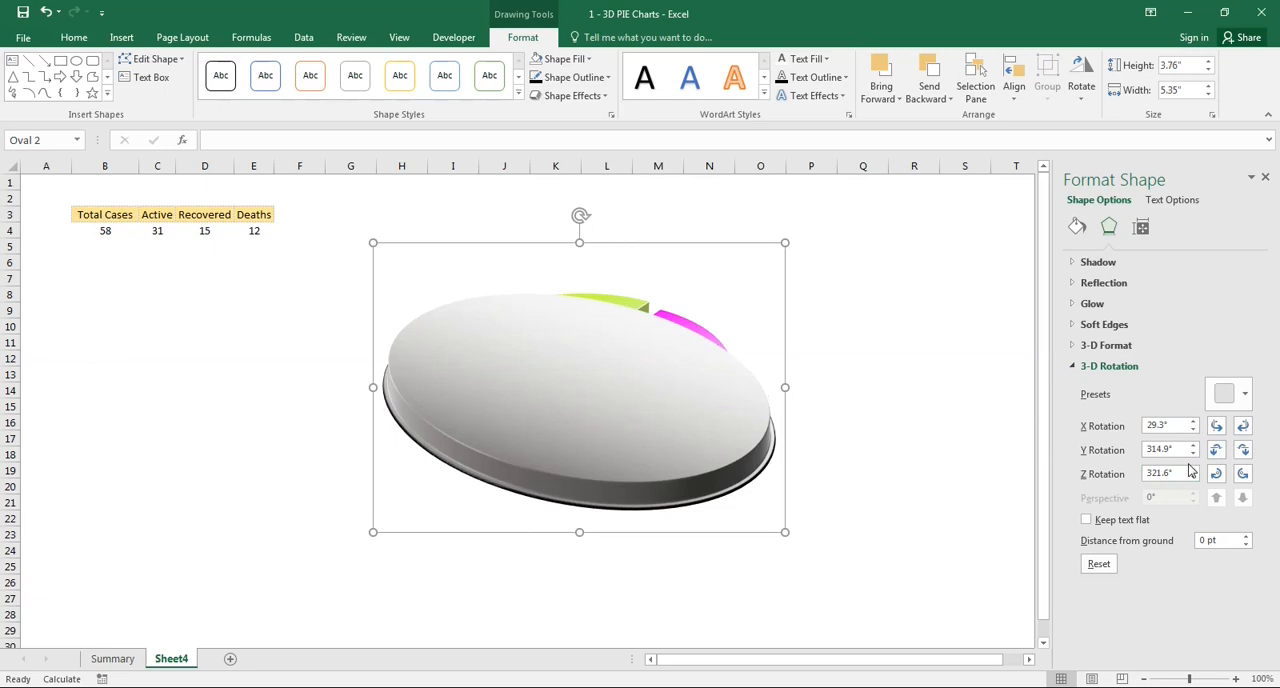
# - Send the oval behind the pie chart and enlarge it to about 3.95" high by 5.51" wide
pyautogui.rightClick(655, 481)
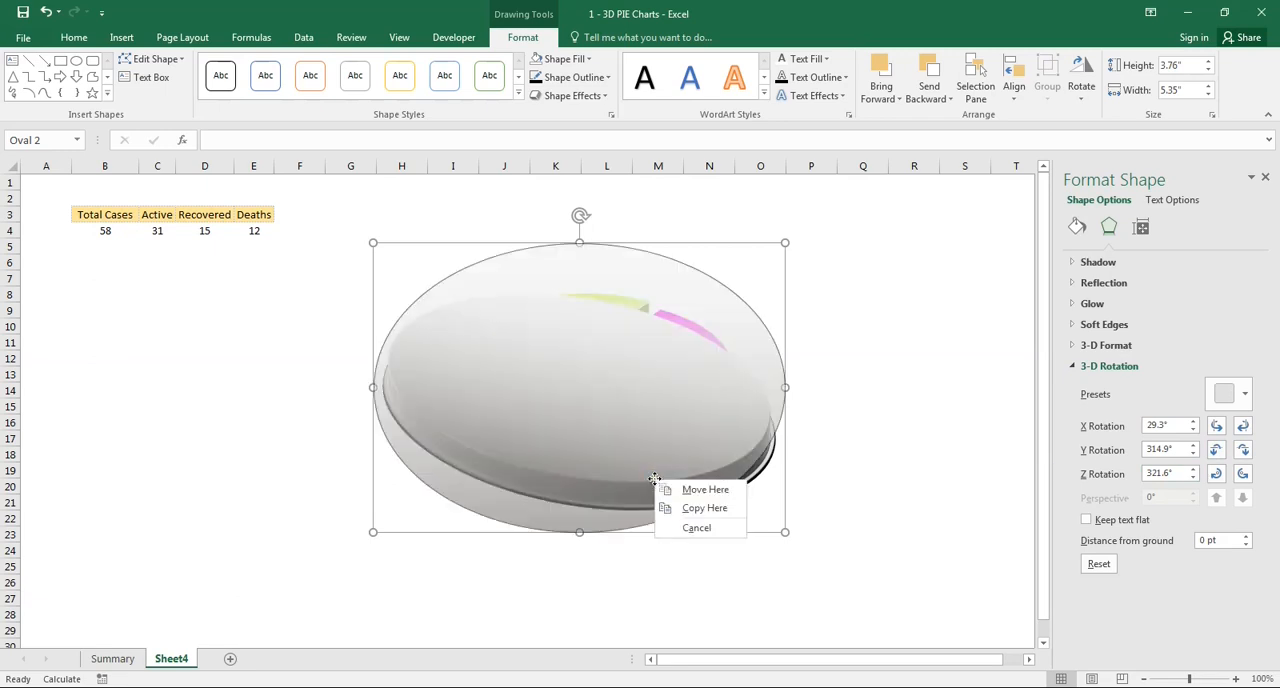
pyautogui.click(800, 362)
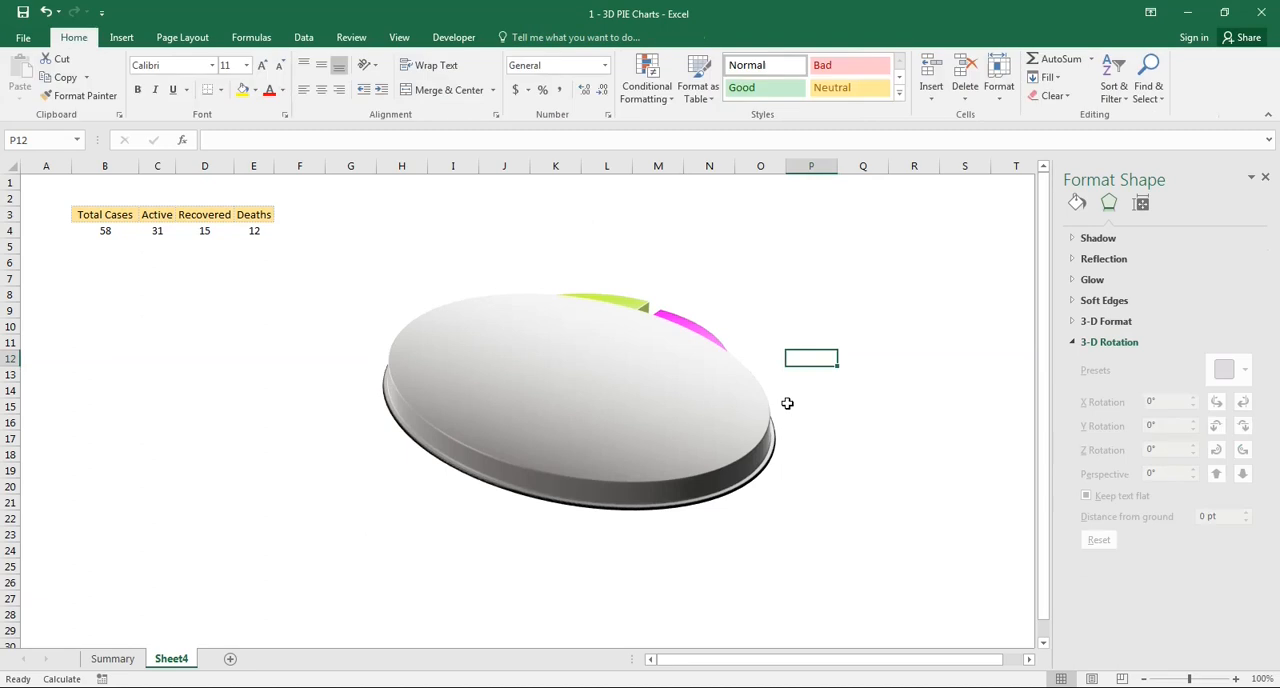
pyautogui.rightClick(740, 420)
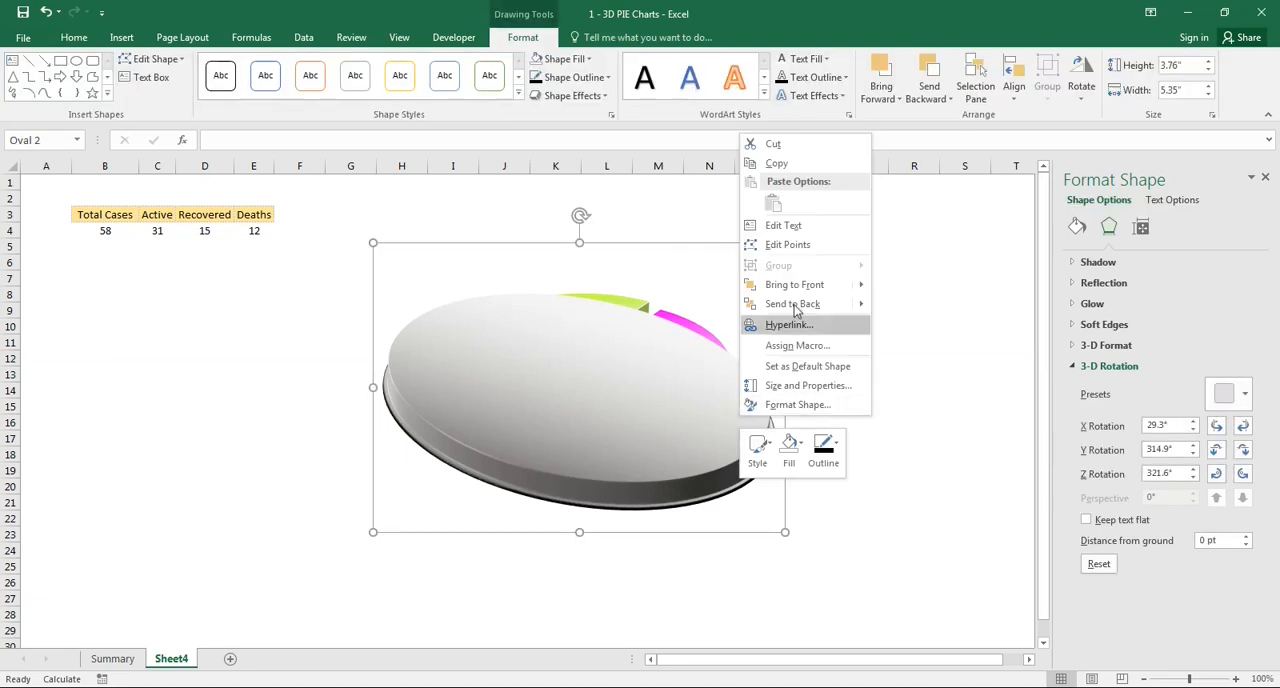
pyautogui.click(795, 305)
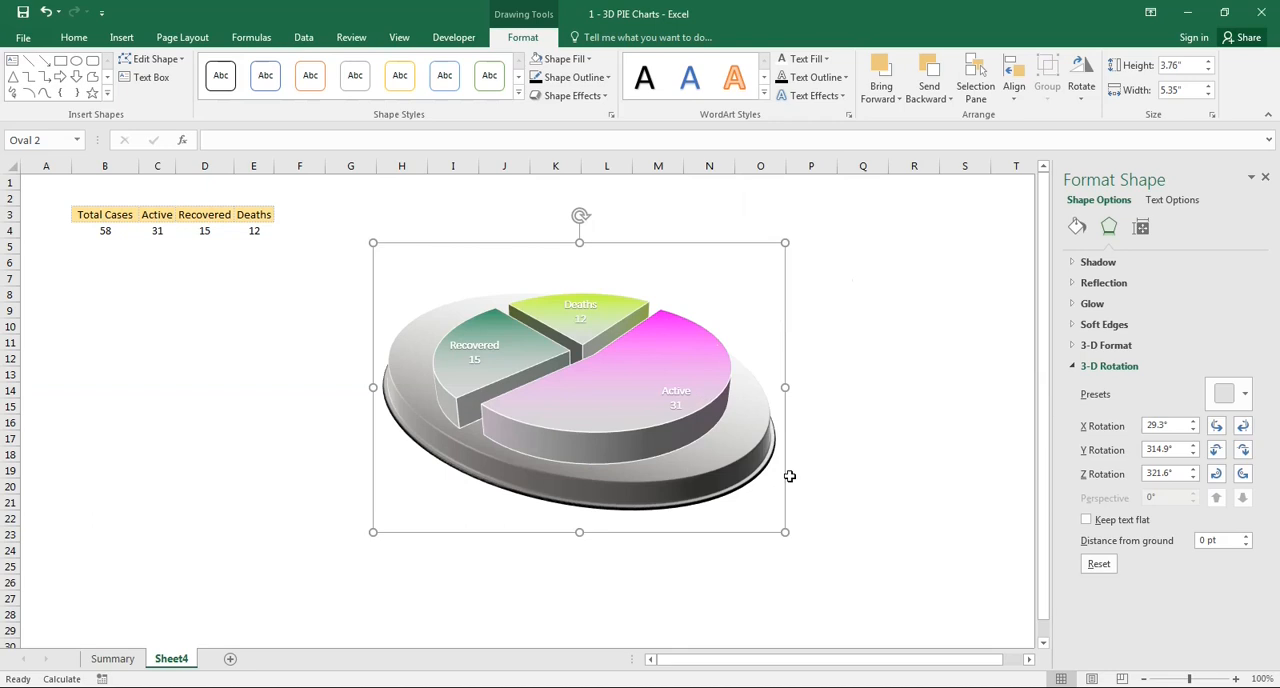
pyautogui.moveTo(784, 476); pyautogui.dragTo(780, 466)
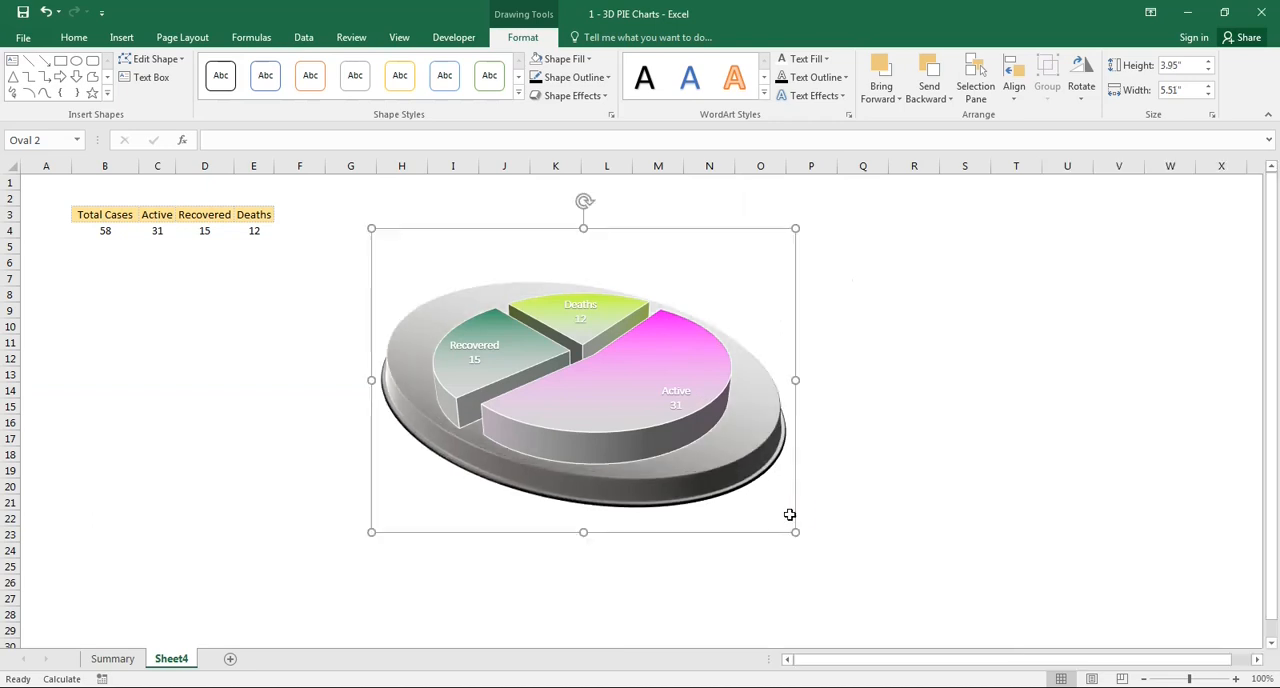
pyautogui.click(795, 511)
# - Set the oval's first gradient stop to white and its last stop to white darkened by 50%
pyautogui.rightClick(795, 511)
pyautogui.click(850, 503)
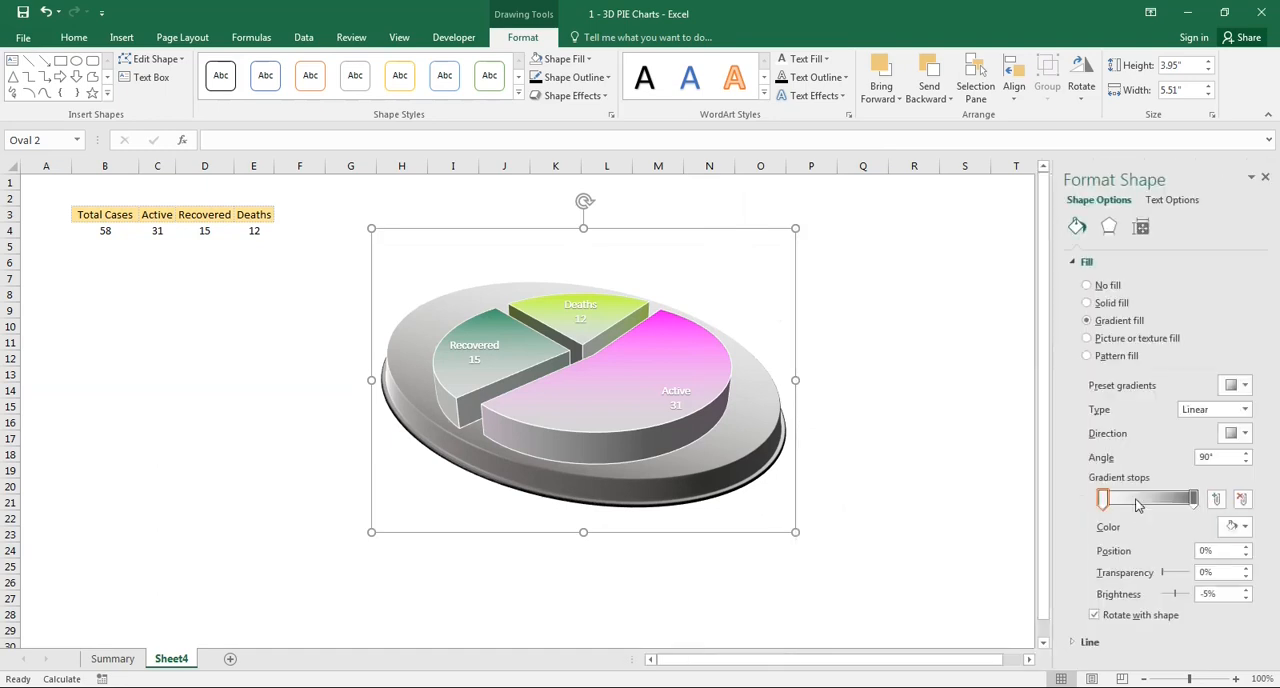
pyautogui.click(1240, 526)
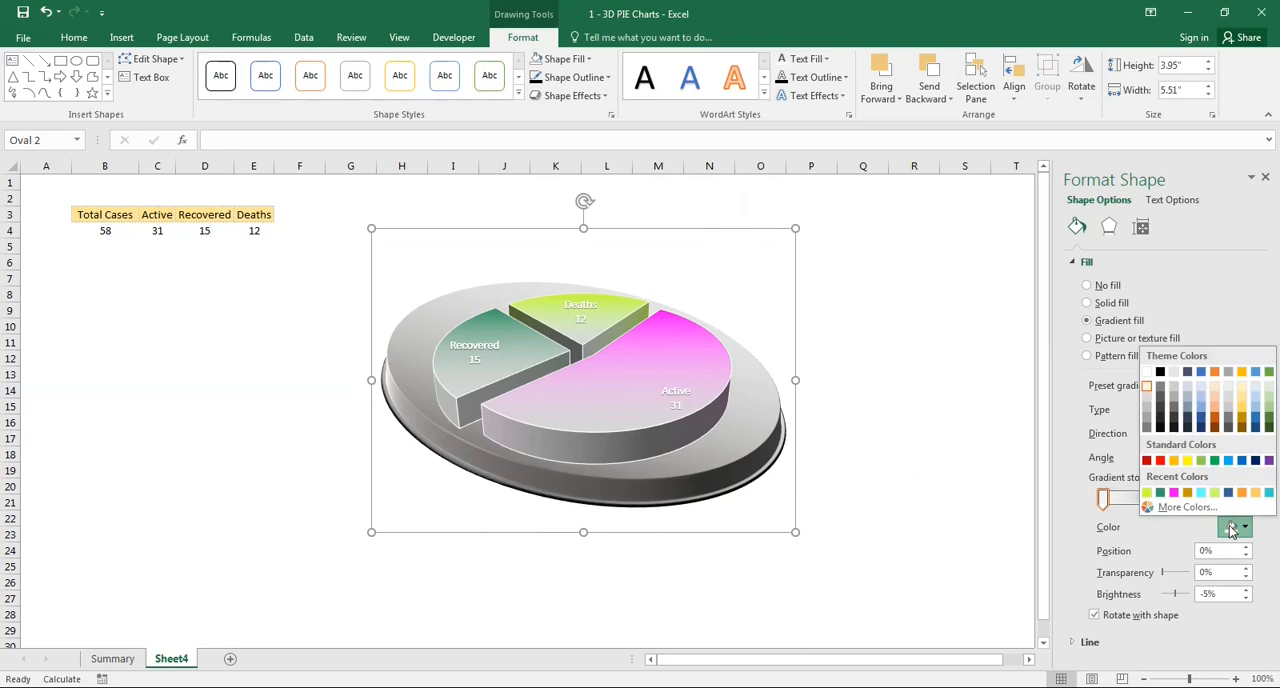
pyautogui.click(1147, 371)
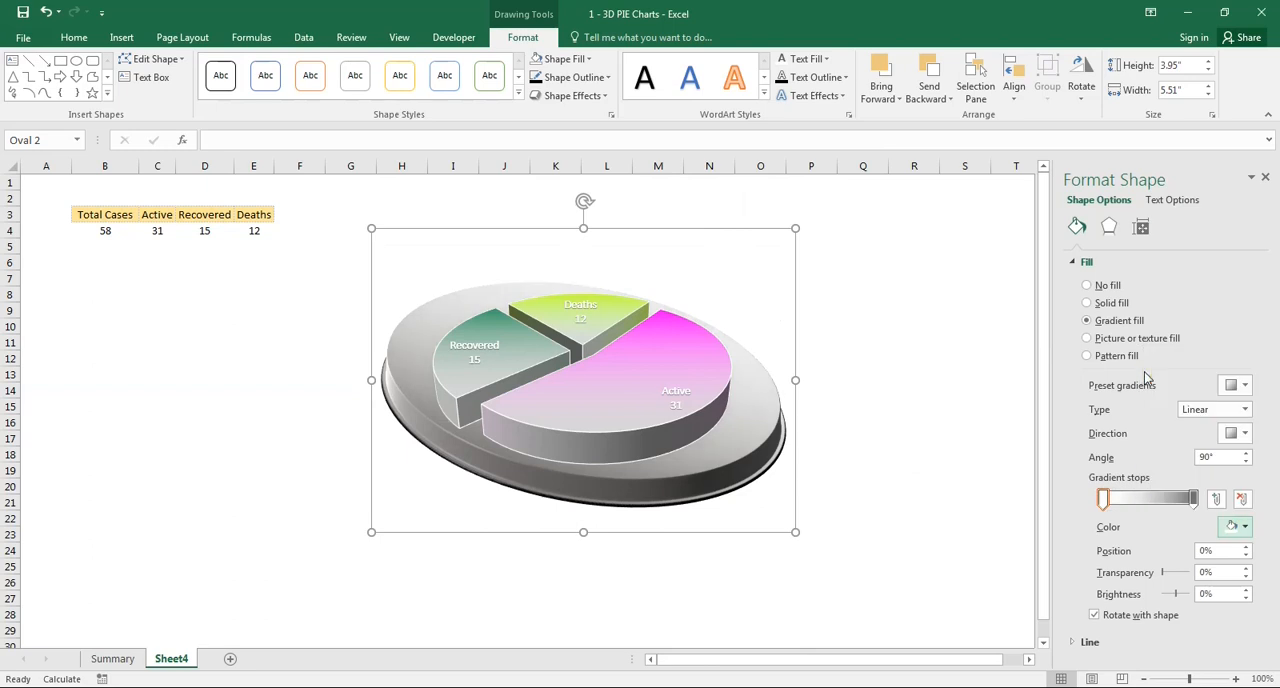
pyautogui.click(1193, 498)
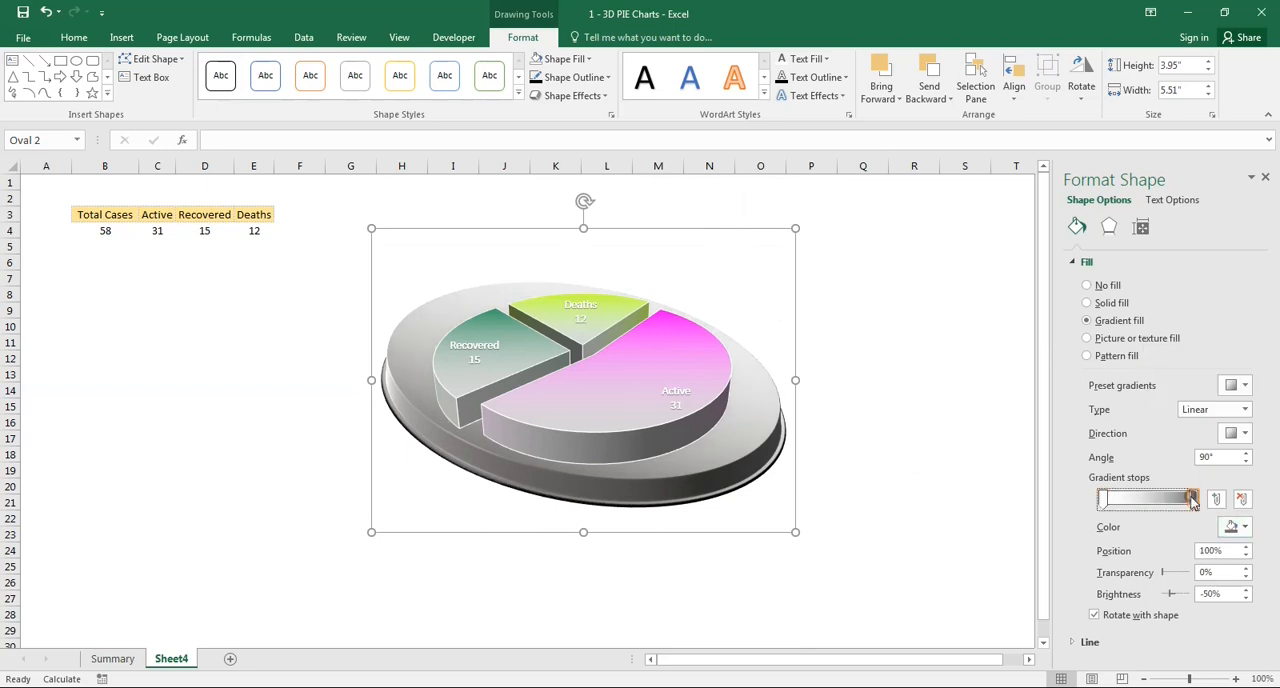
pyautogui.click(1236, 527)
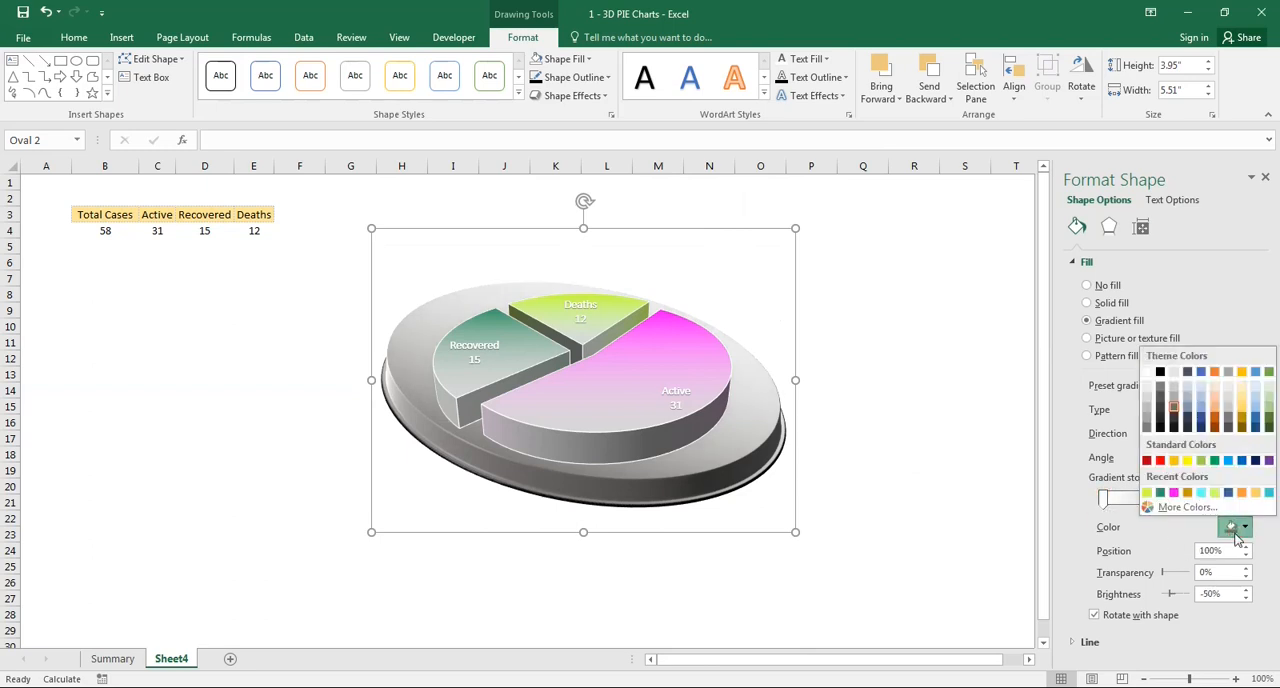
pyautogui.click(1147, 425)
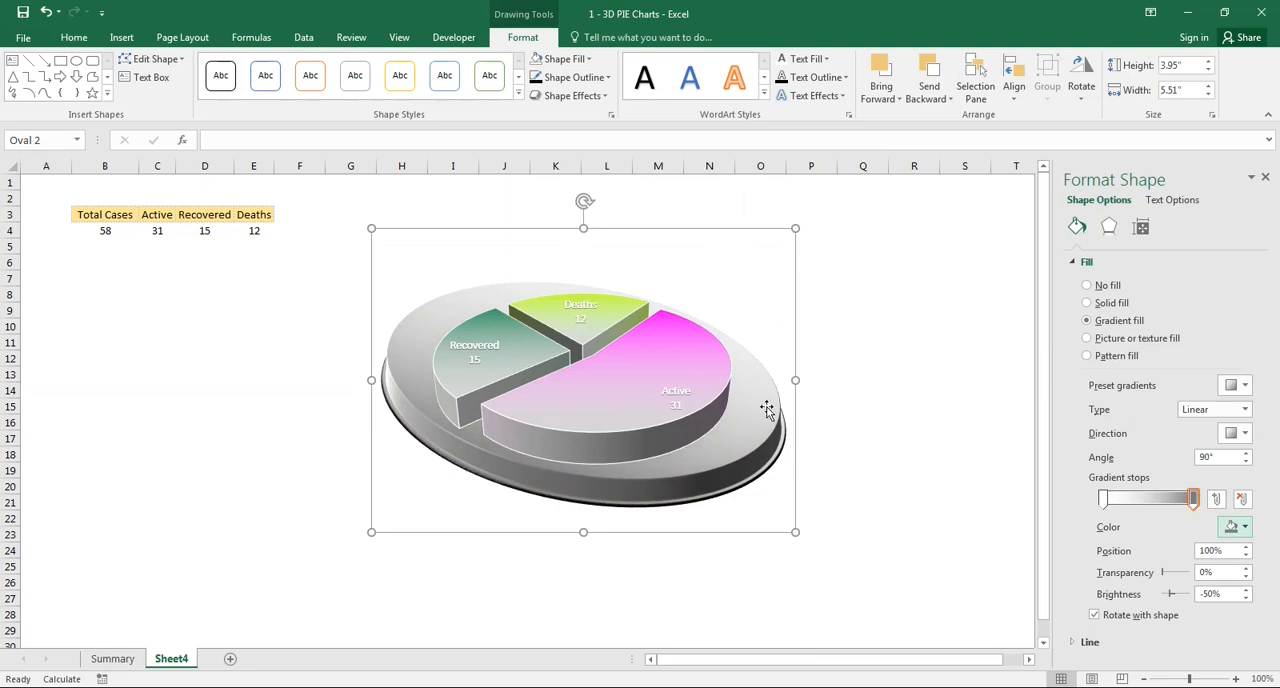
# - Nudge the pie chart slightly upward on the oval base and deselect it
pyautogui.click(697, 352)
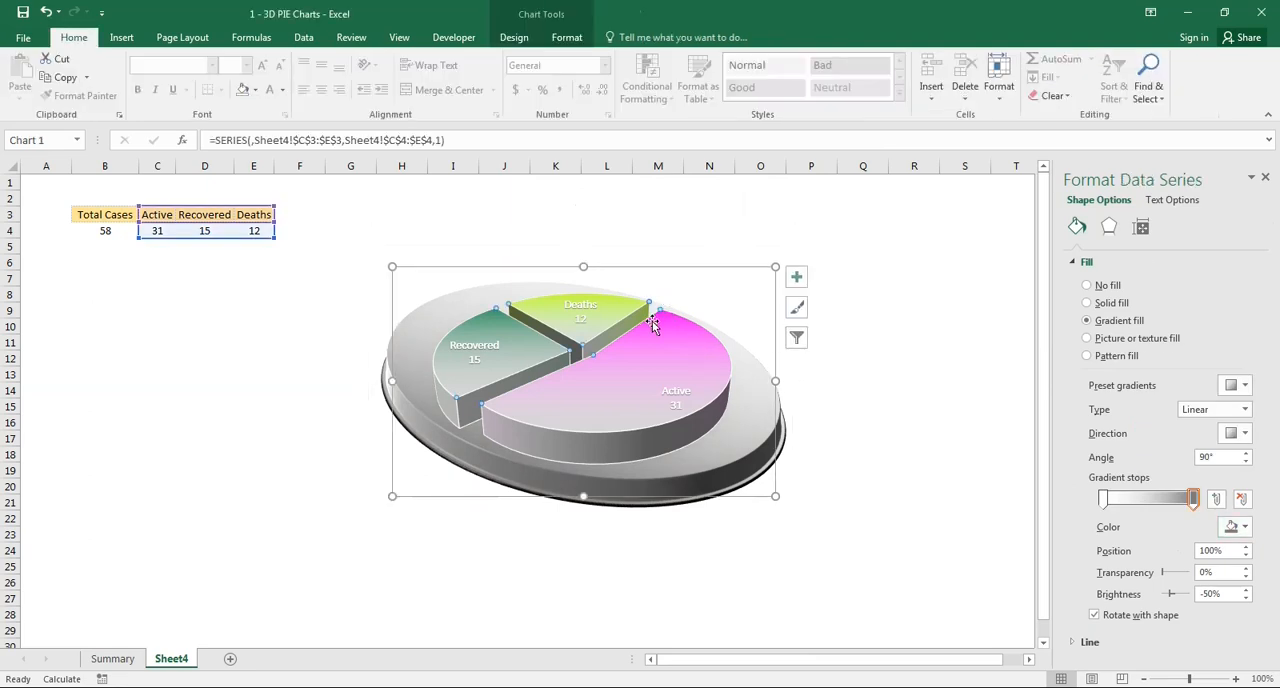
pyautogui.click(774, 460)
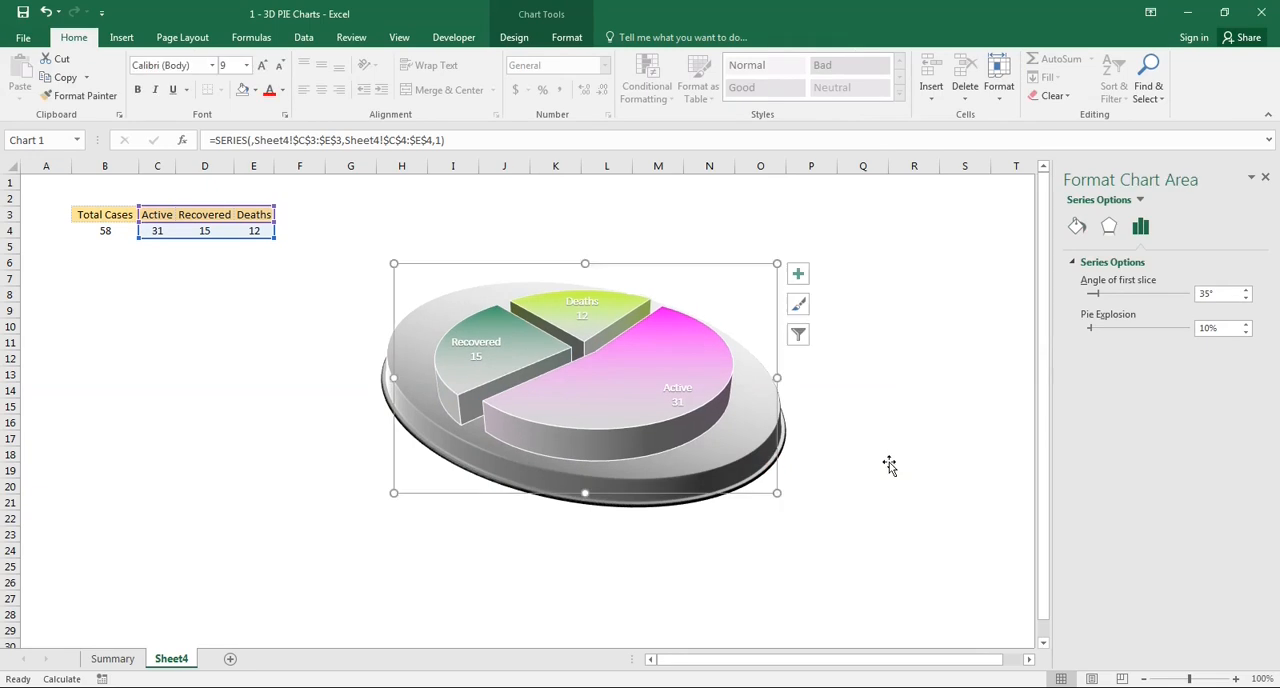
pyautogui.click(890, 458)
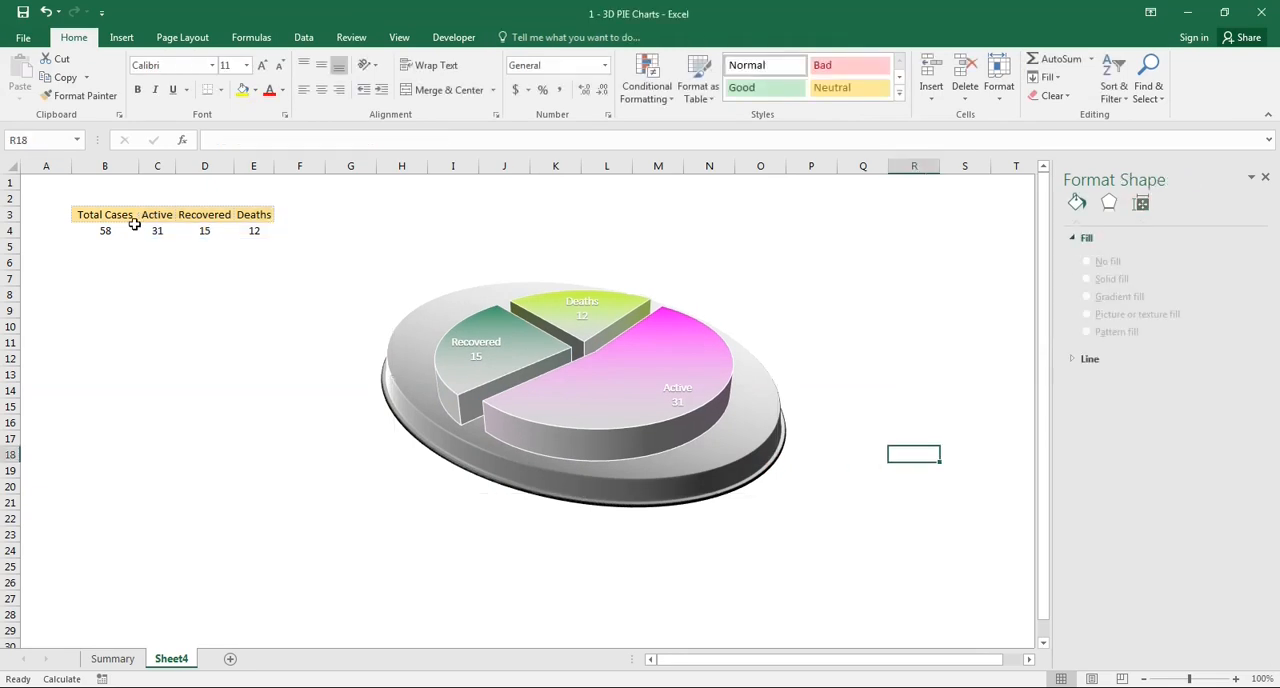
# - Recalculate the sheet several times to test how the pie chart responds to new case numbers
pyautogui.press('F9')
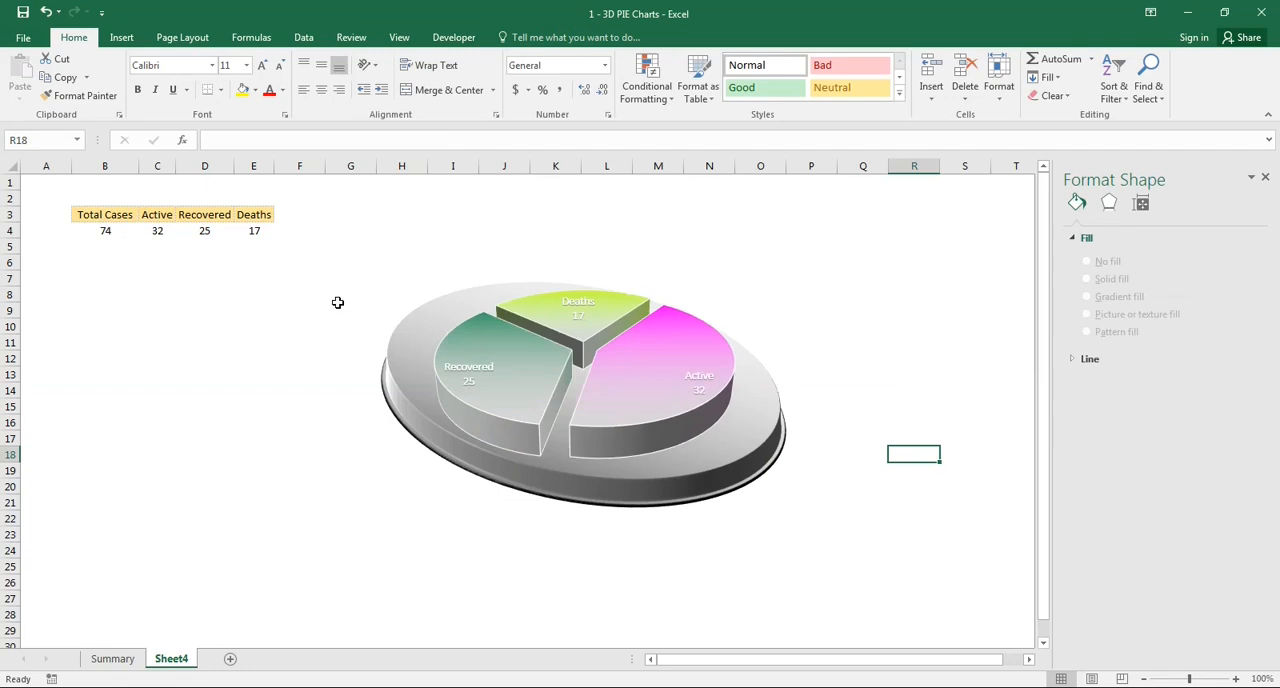
pyautogui.press('F9')
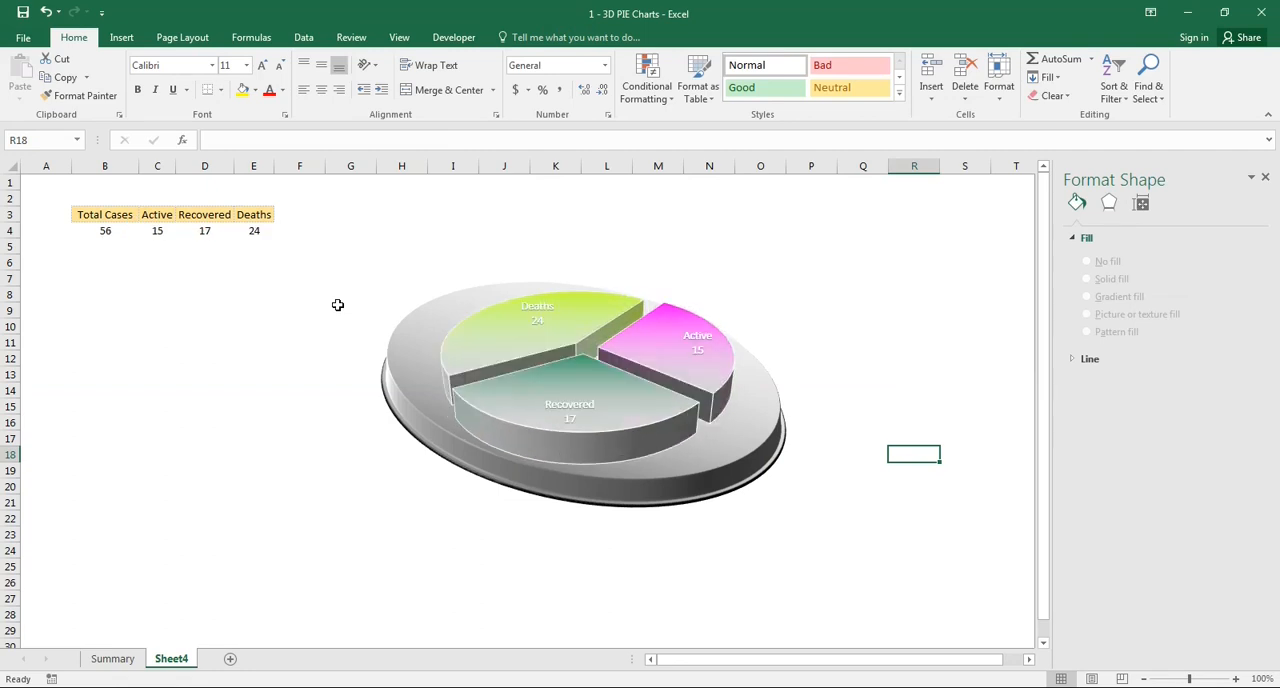
pyautogui.press('F9')
pyautogui.press('F9')
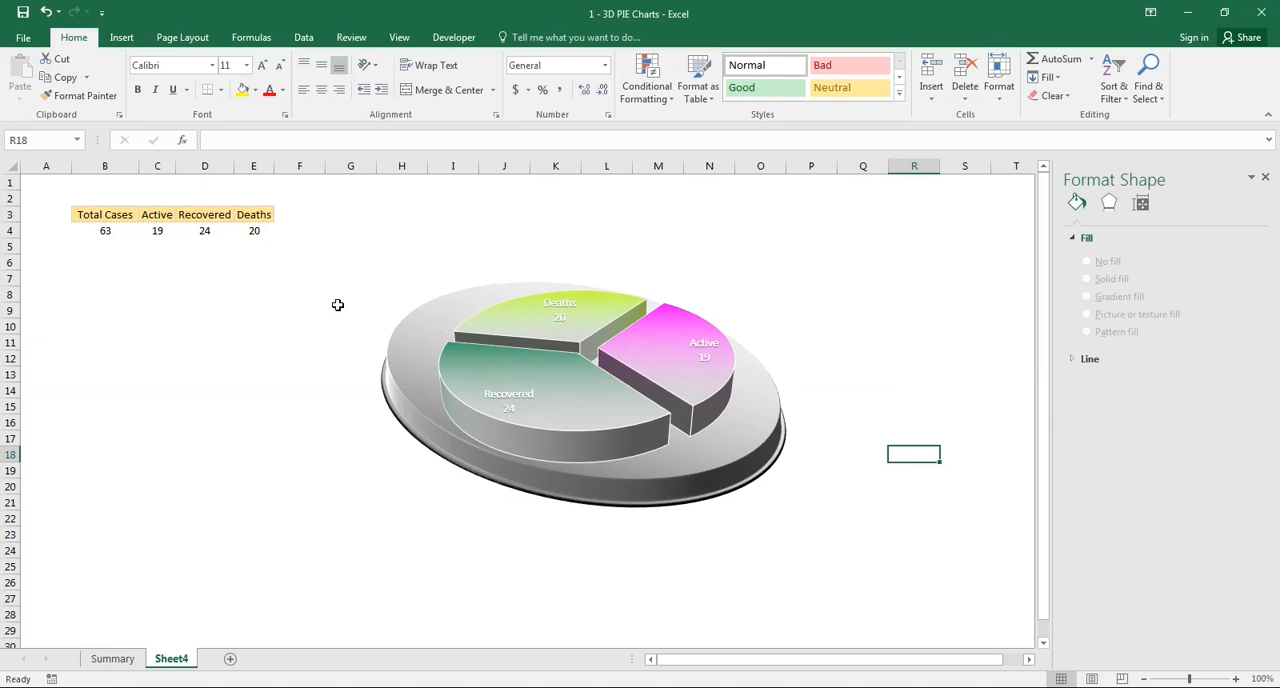
pyautogui.press('F9')
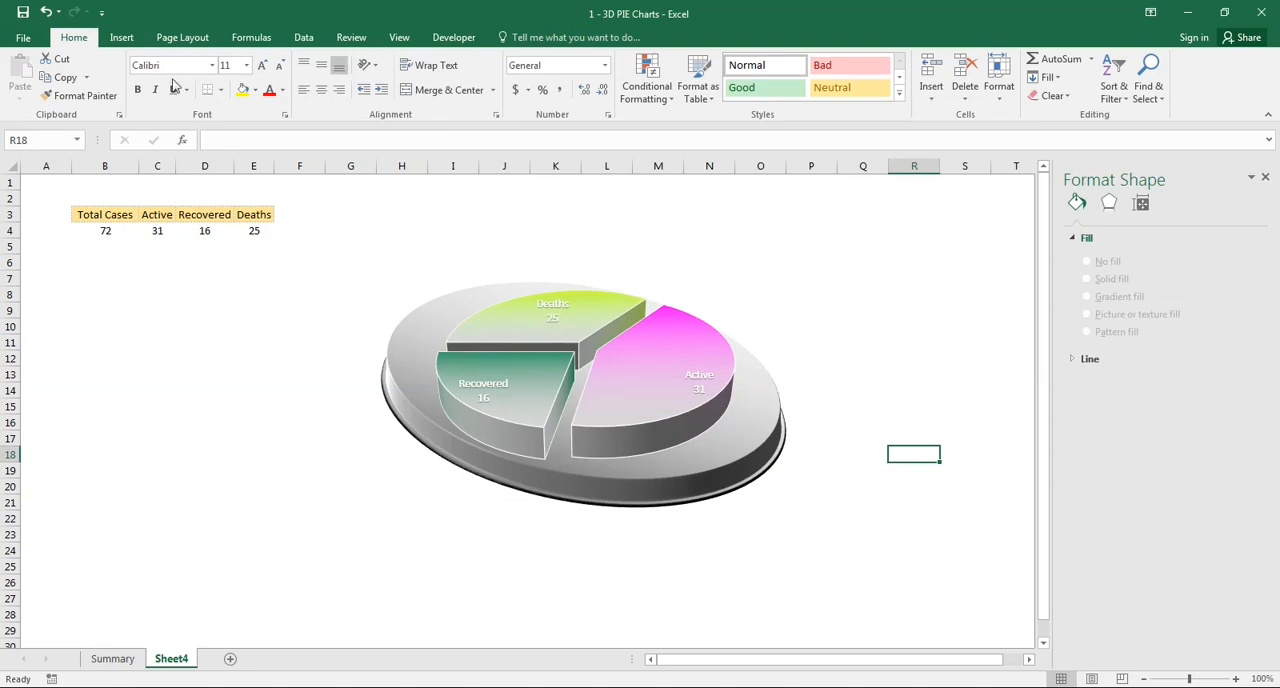
# - Draw a rounded rectangle about 4.06" high by 6.9" wide covering the chart and base, and reduce its corner rounding
pyautogui.click(124, 40)
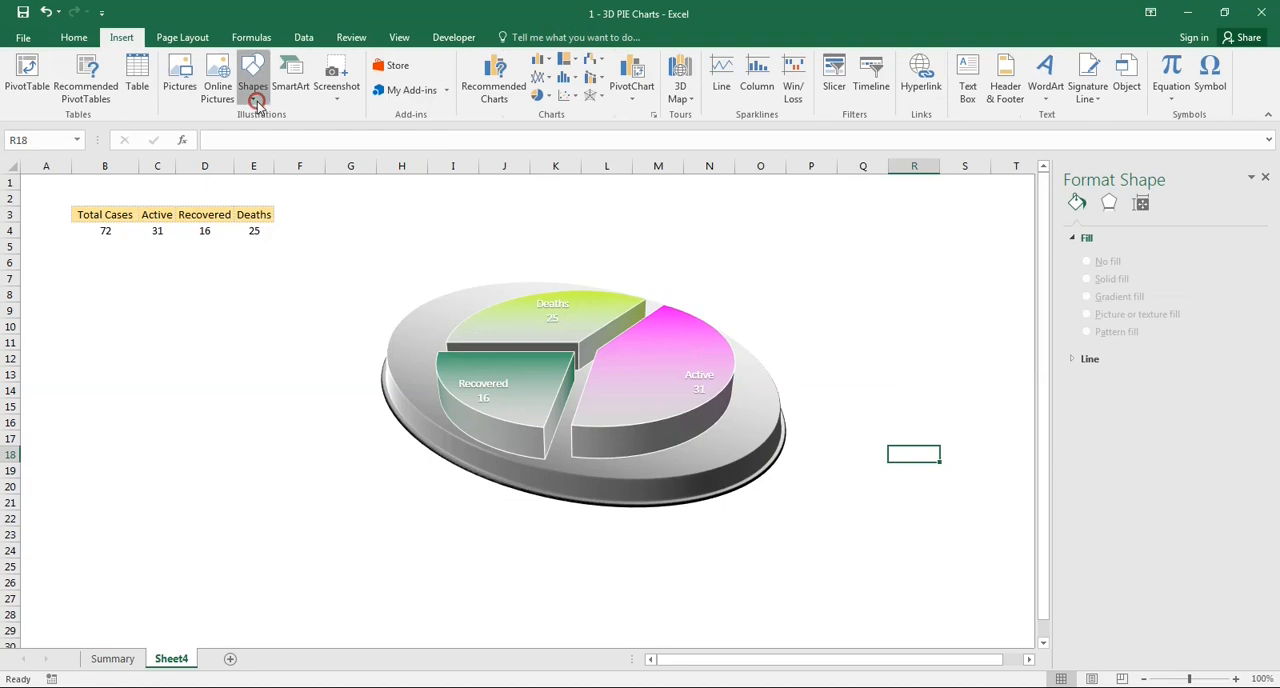
pyautogui.click(255, 100)
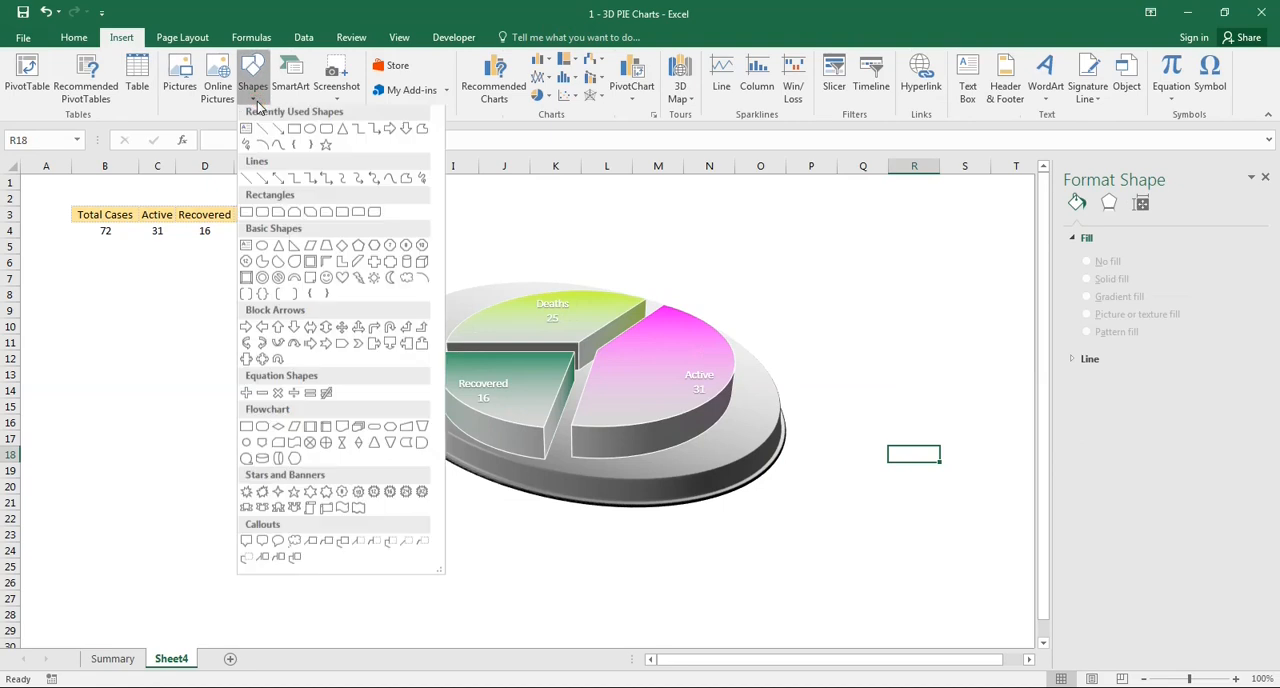
pyautogui.click(326, 129)
pyautogui.moveTo(329, 242)
pyautogui.mouseDown()
pyautogui.moveTo(346, 277)
pyautogui.moveTo(407, 320)
pyautogui.mouseUp()
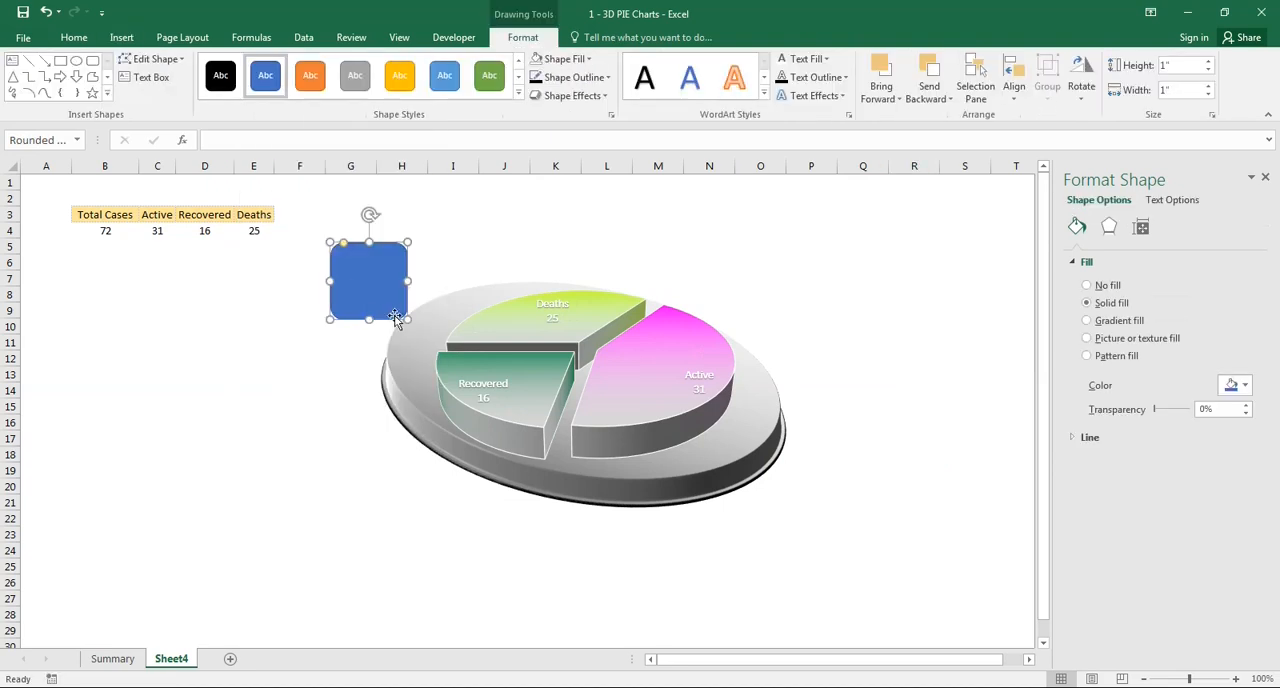
pyautogui.moveTo(360, 252); pyautogui.dragTo(338, 247)
pyautogui.moveTo(386, 314); pyautogui.dragTo(836, 548)
pyautogui.moveTo(684, 239); pyautogui.dragTo(688, 240)
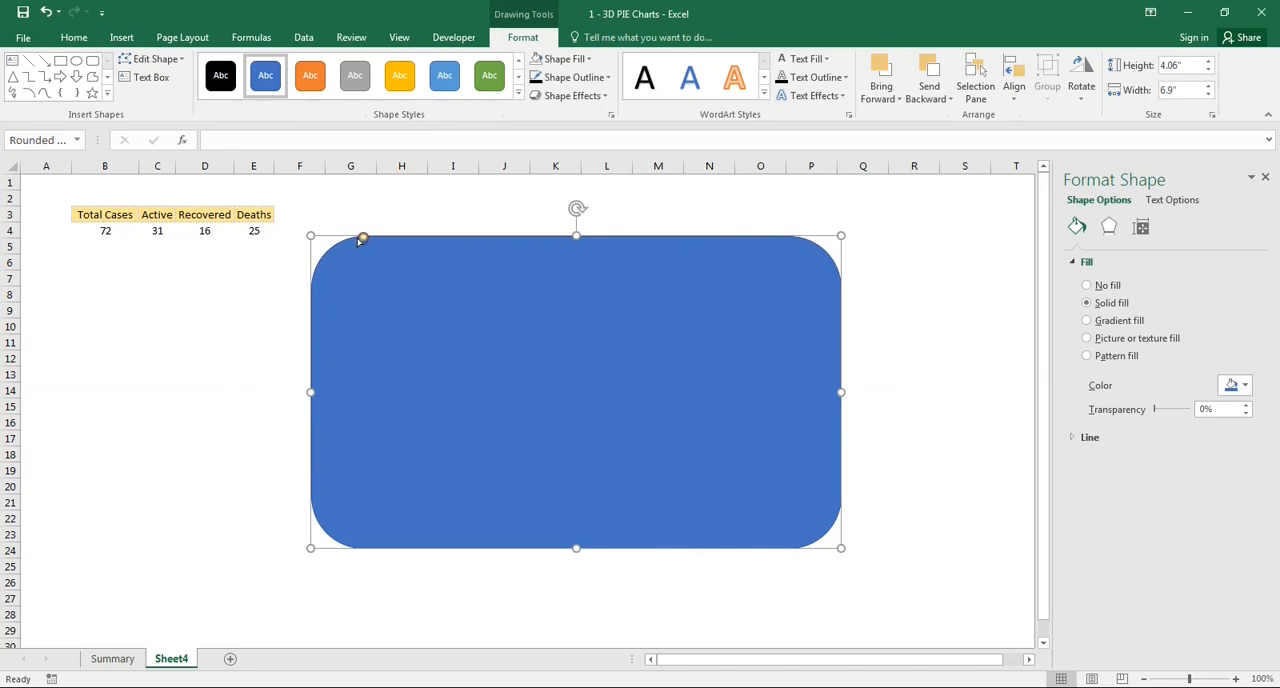
pyautogui.moveTo(362, 240); pyautogui.dragTo(335, 236)
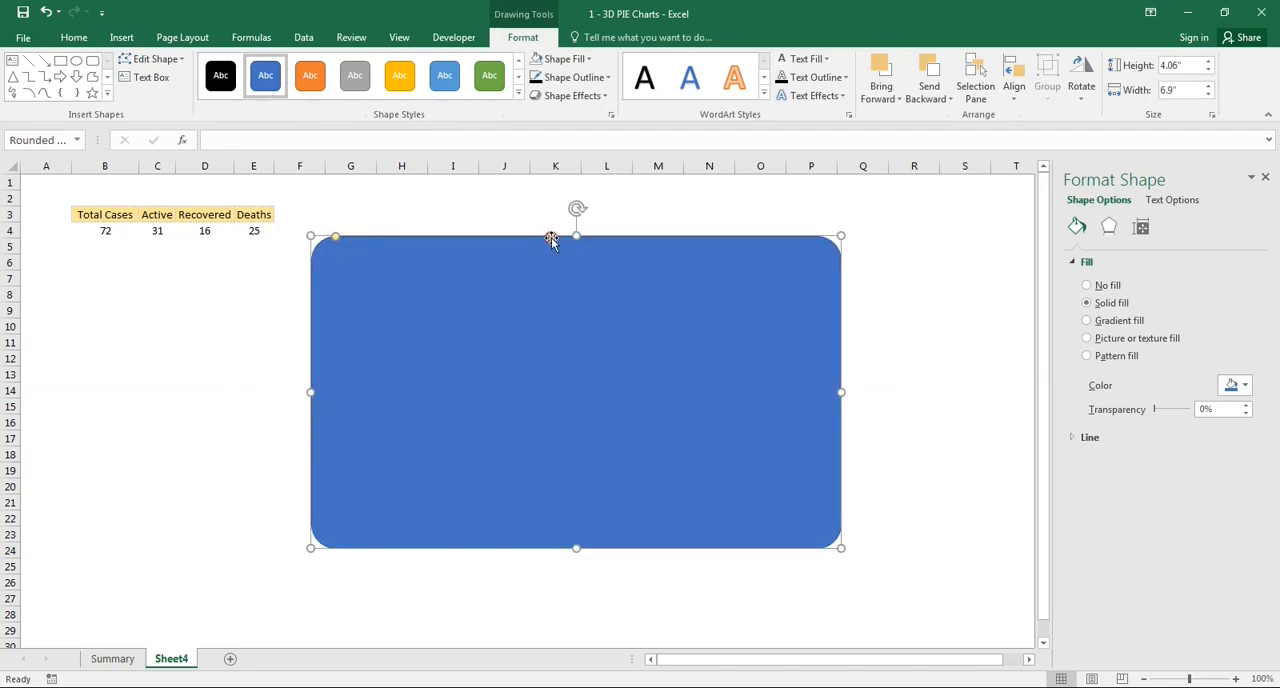
# - Remove the rounded rectangle's outline and fill it with solid black
pyautogui.click(607, 78)
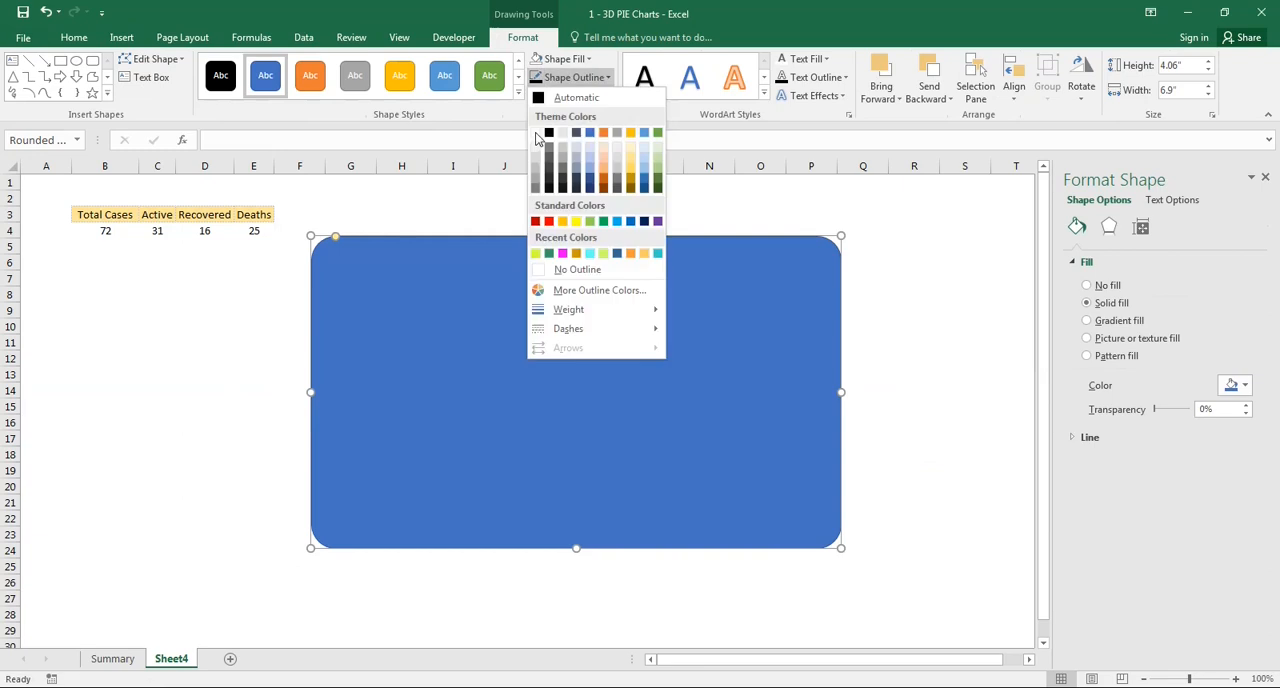
pyautogui.click(572, 269)
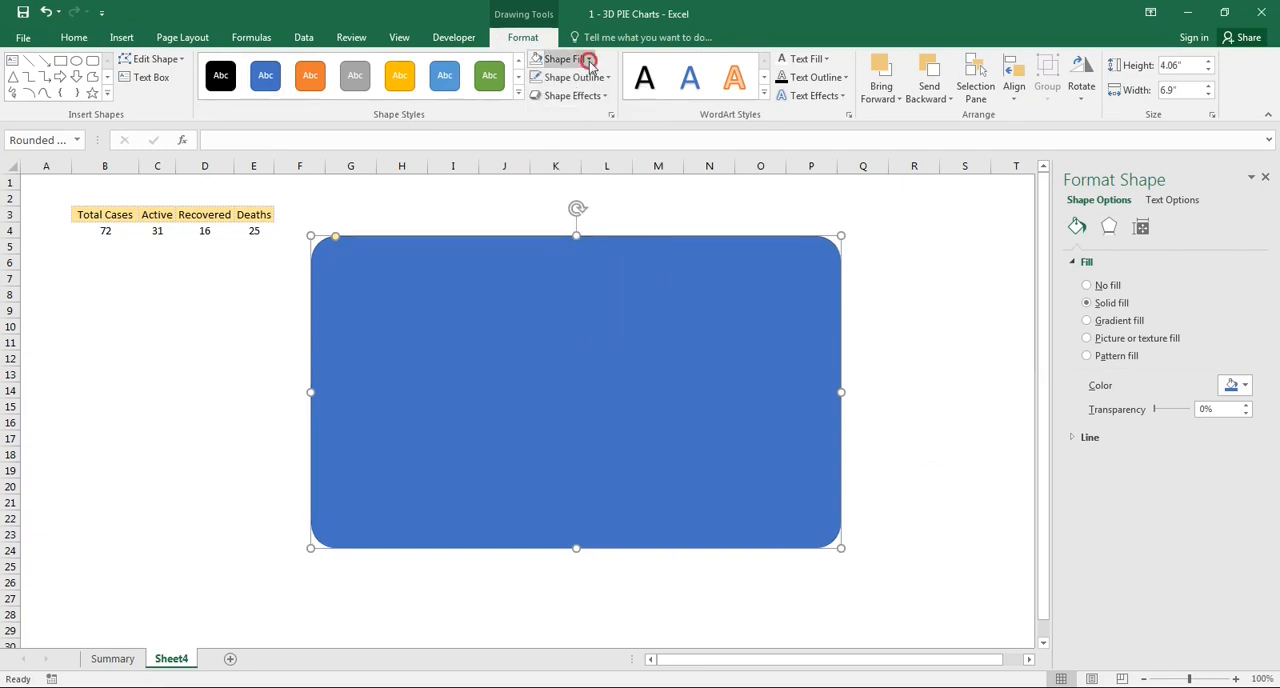
pyautogui.click(588, 59)
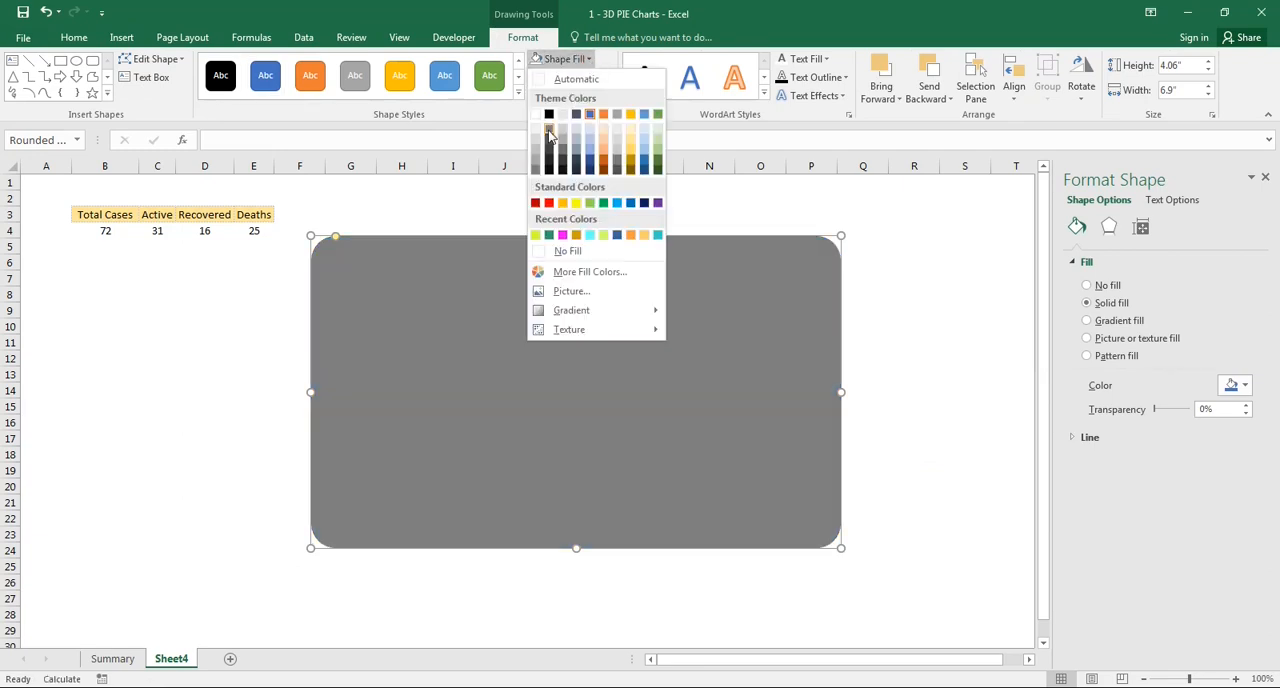
pyautogui.click(546, 117)
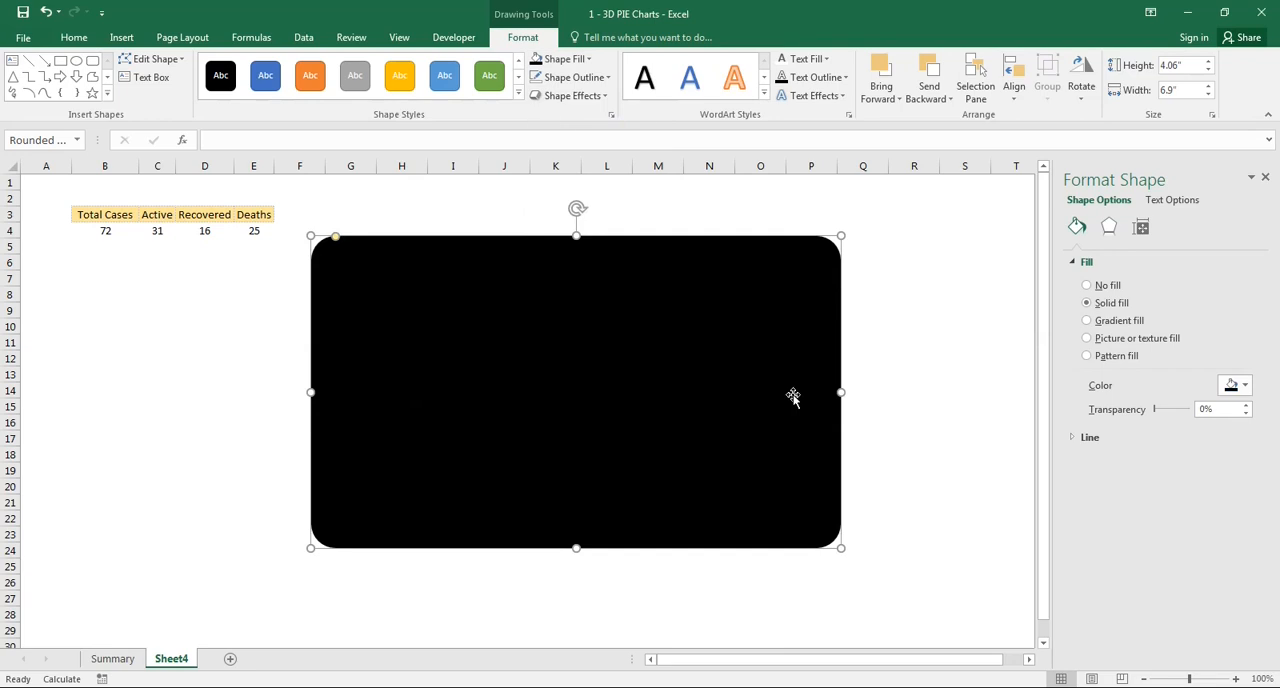
# - Send the black rounded rectangle to the back, behind the pie chart and oval base, and deselect it
pyautogui.rightClick(784, 393)
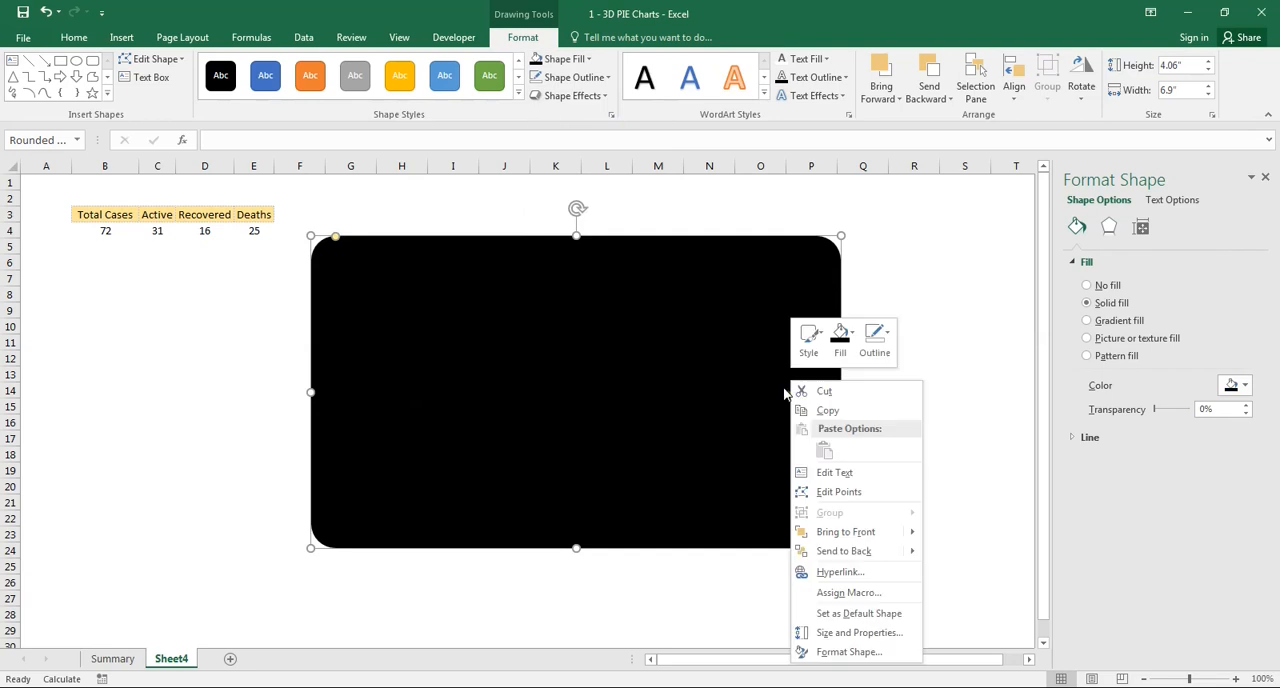
pyautogui.click(858, 551)
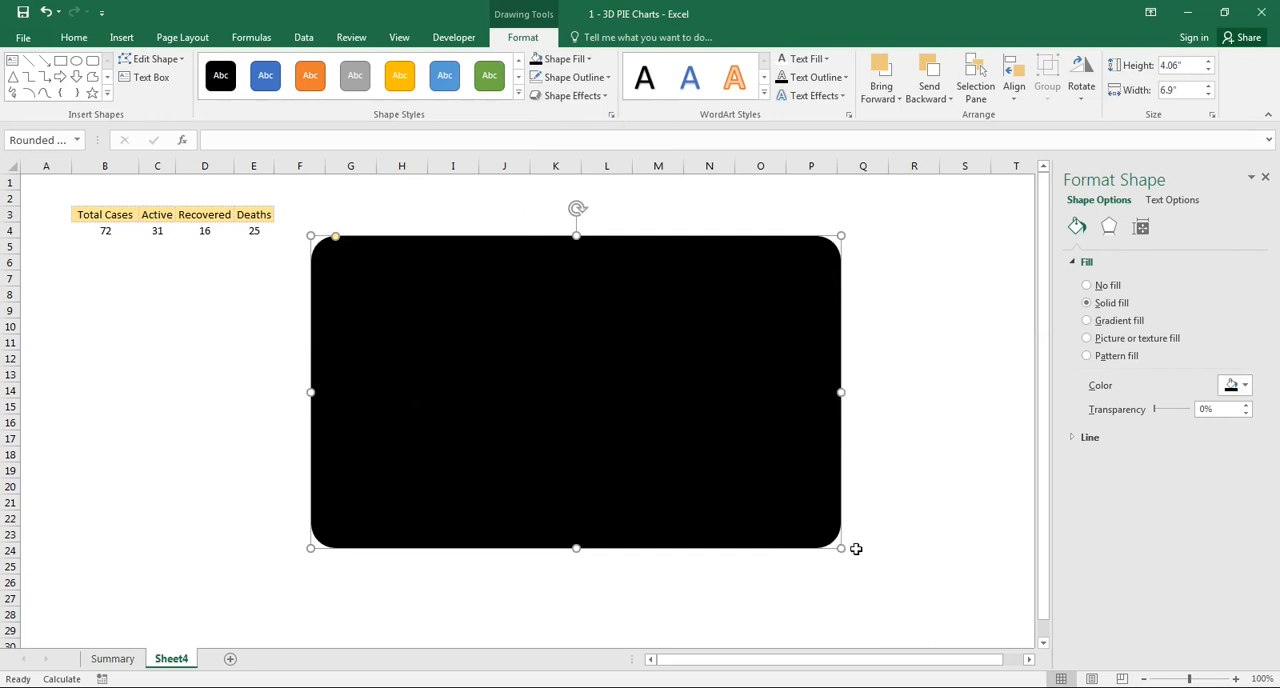
pyautogui.click(210, 230)
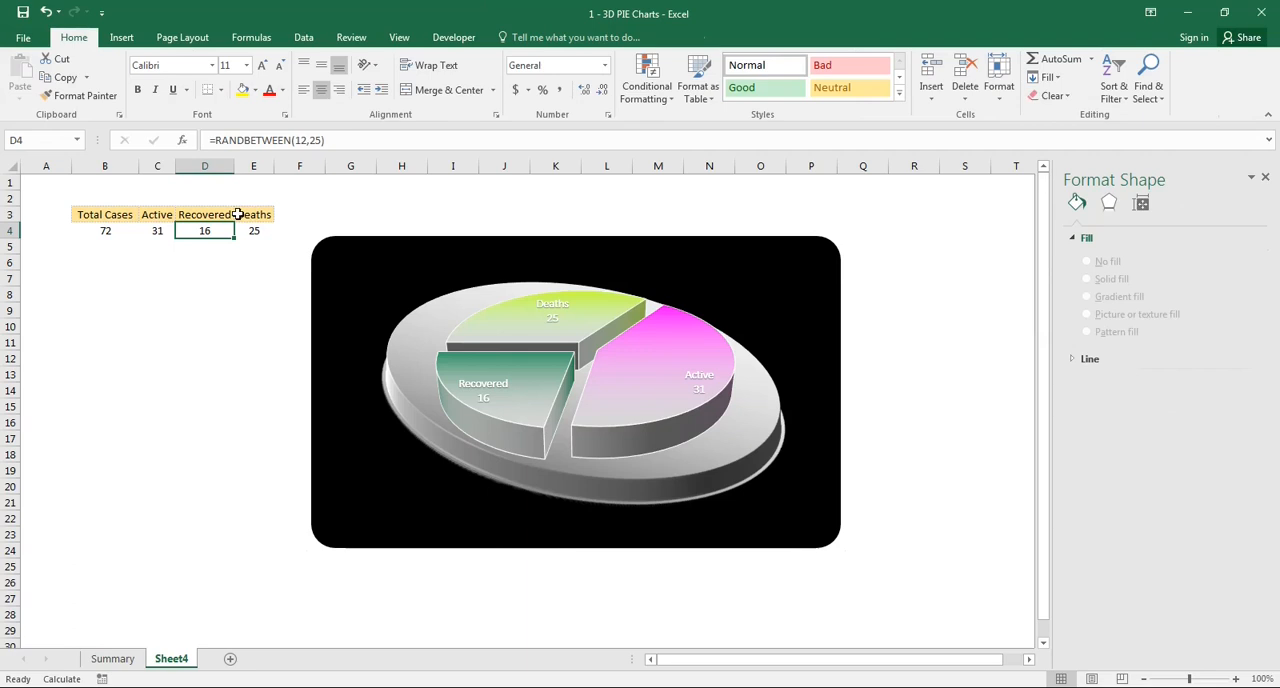
# - Recalculate the random case numbers repeatedly to check how the pie chart updates against the black background
pyautogui.press('F9')
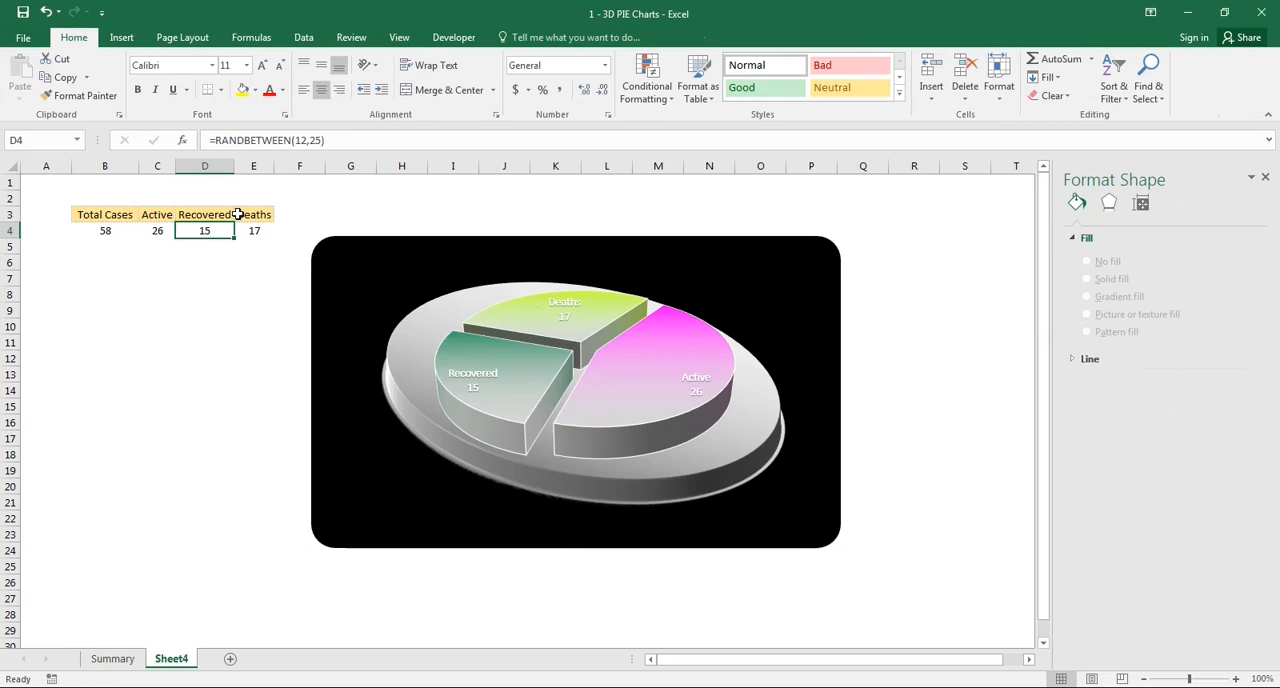
pyautogui.press('F9')
pyautogui.press('F9')
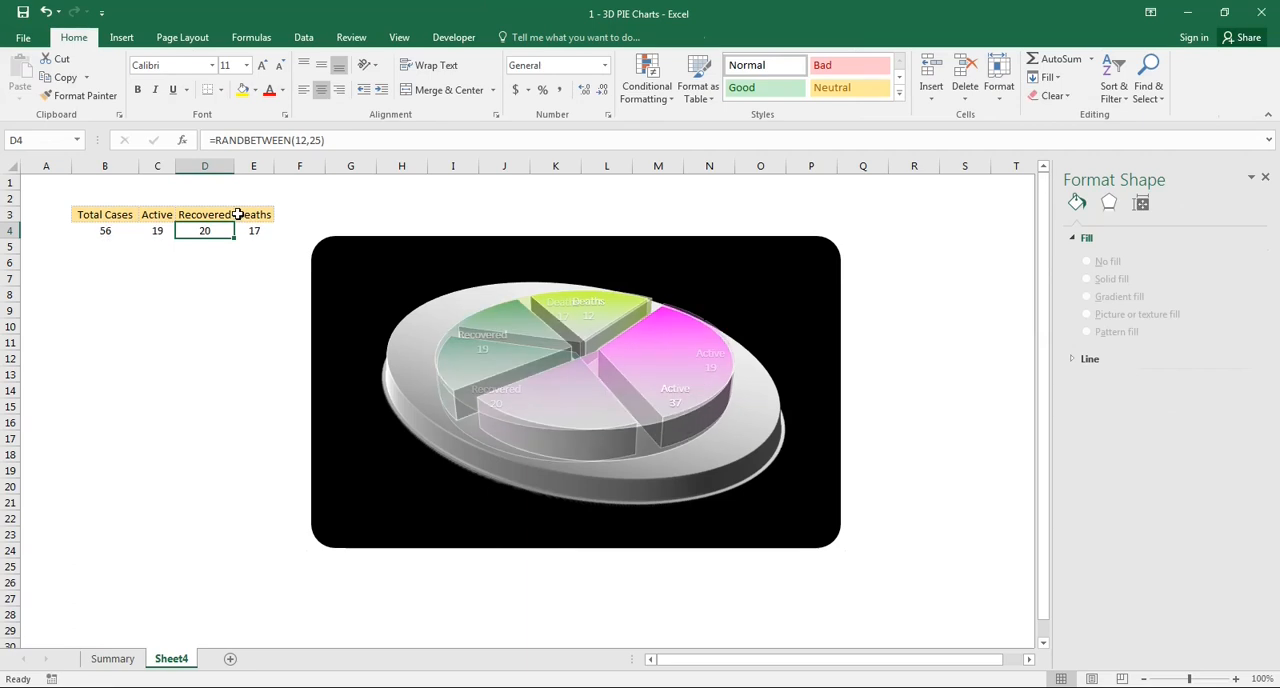
pyautogui.press('F9')
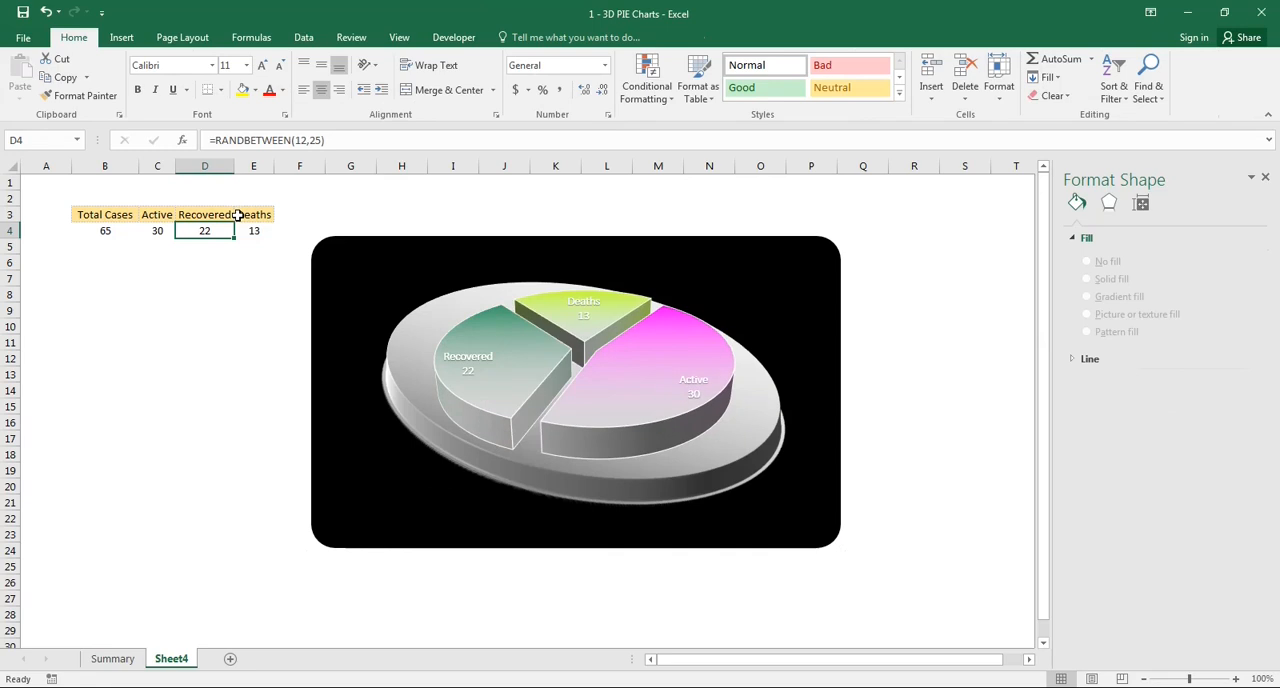
pyautogui.press('F9')
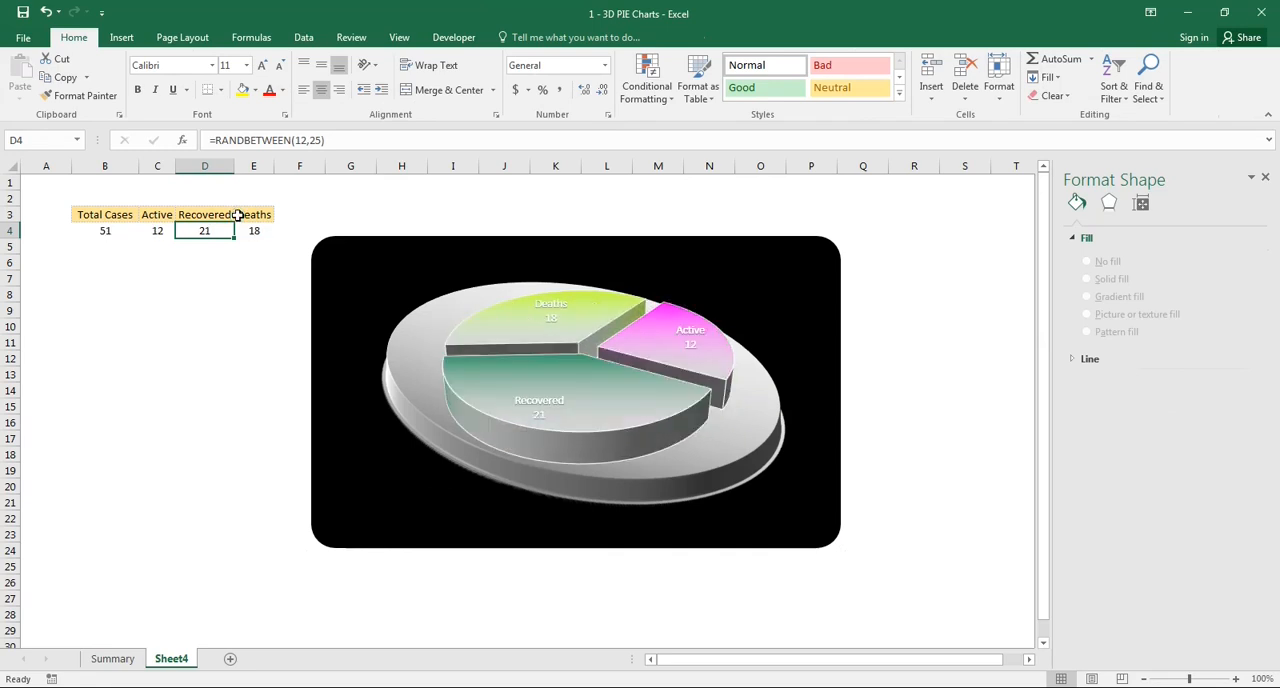